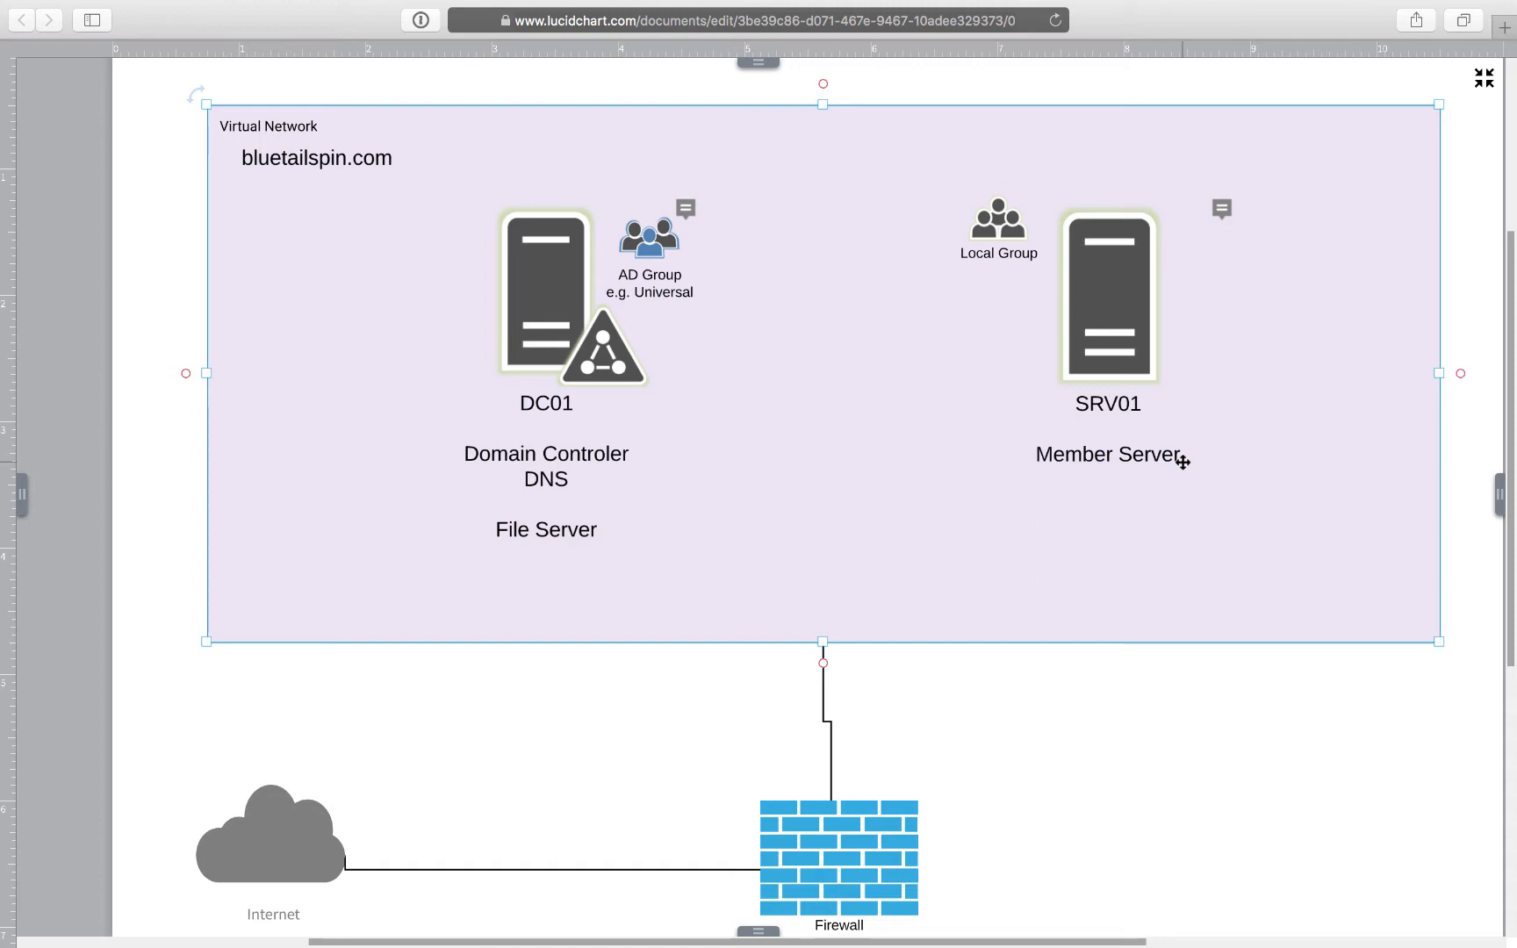
- Leave the full-screen Lucidchart network diagram and return to the desktop
key(ctrl+Left)
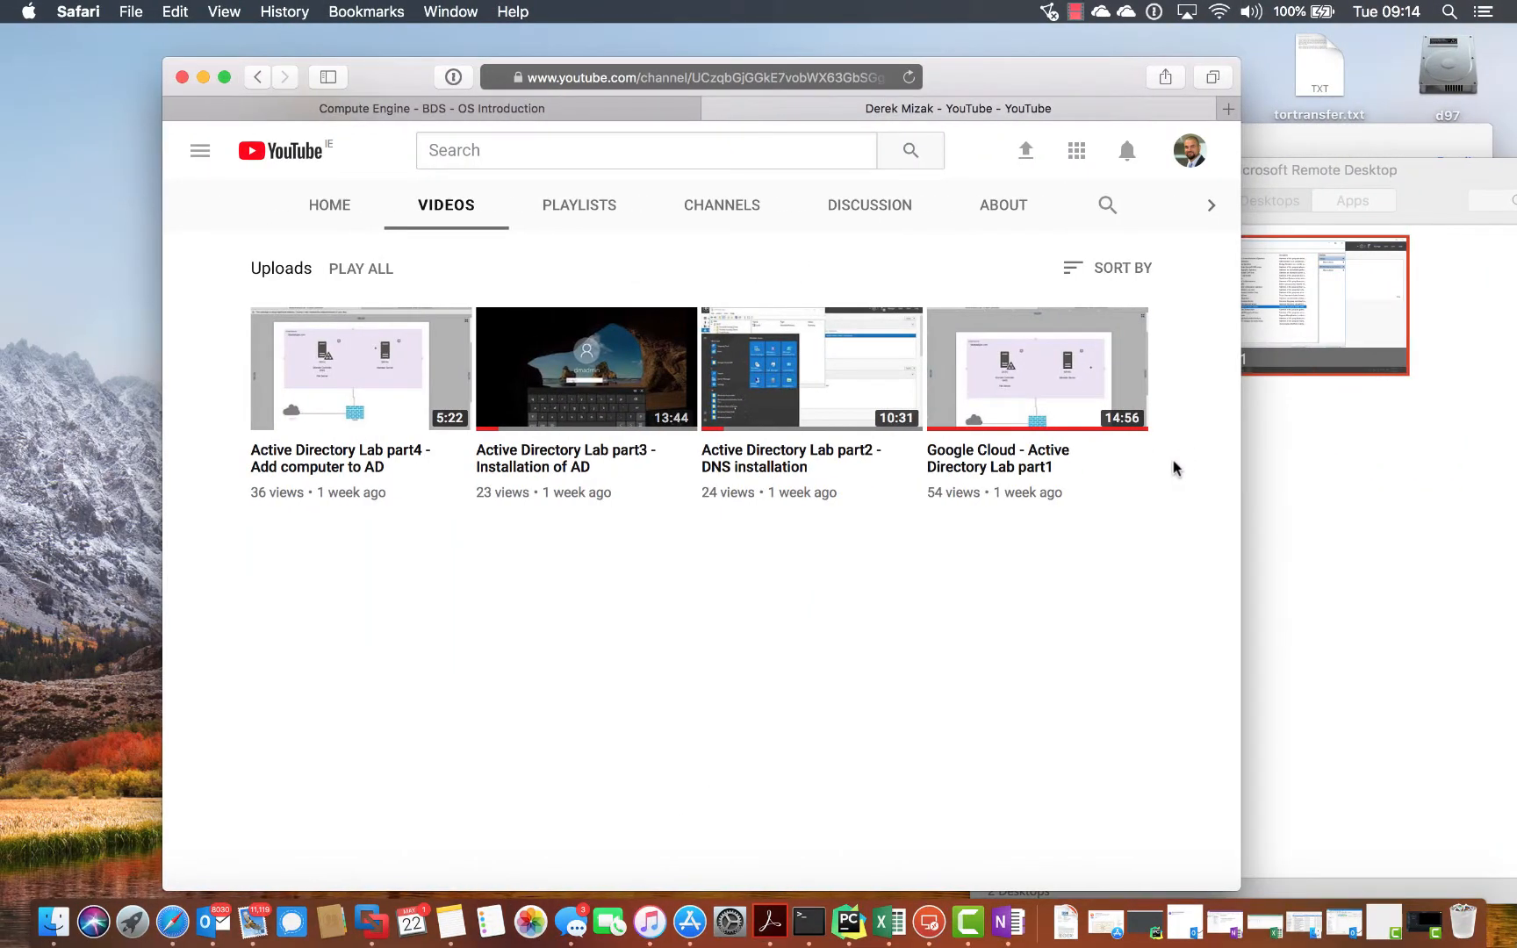
- Switch to the Compute Engine tab listing the dc01 and srv01 VM instances
click(596, 110)
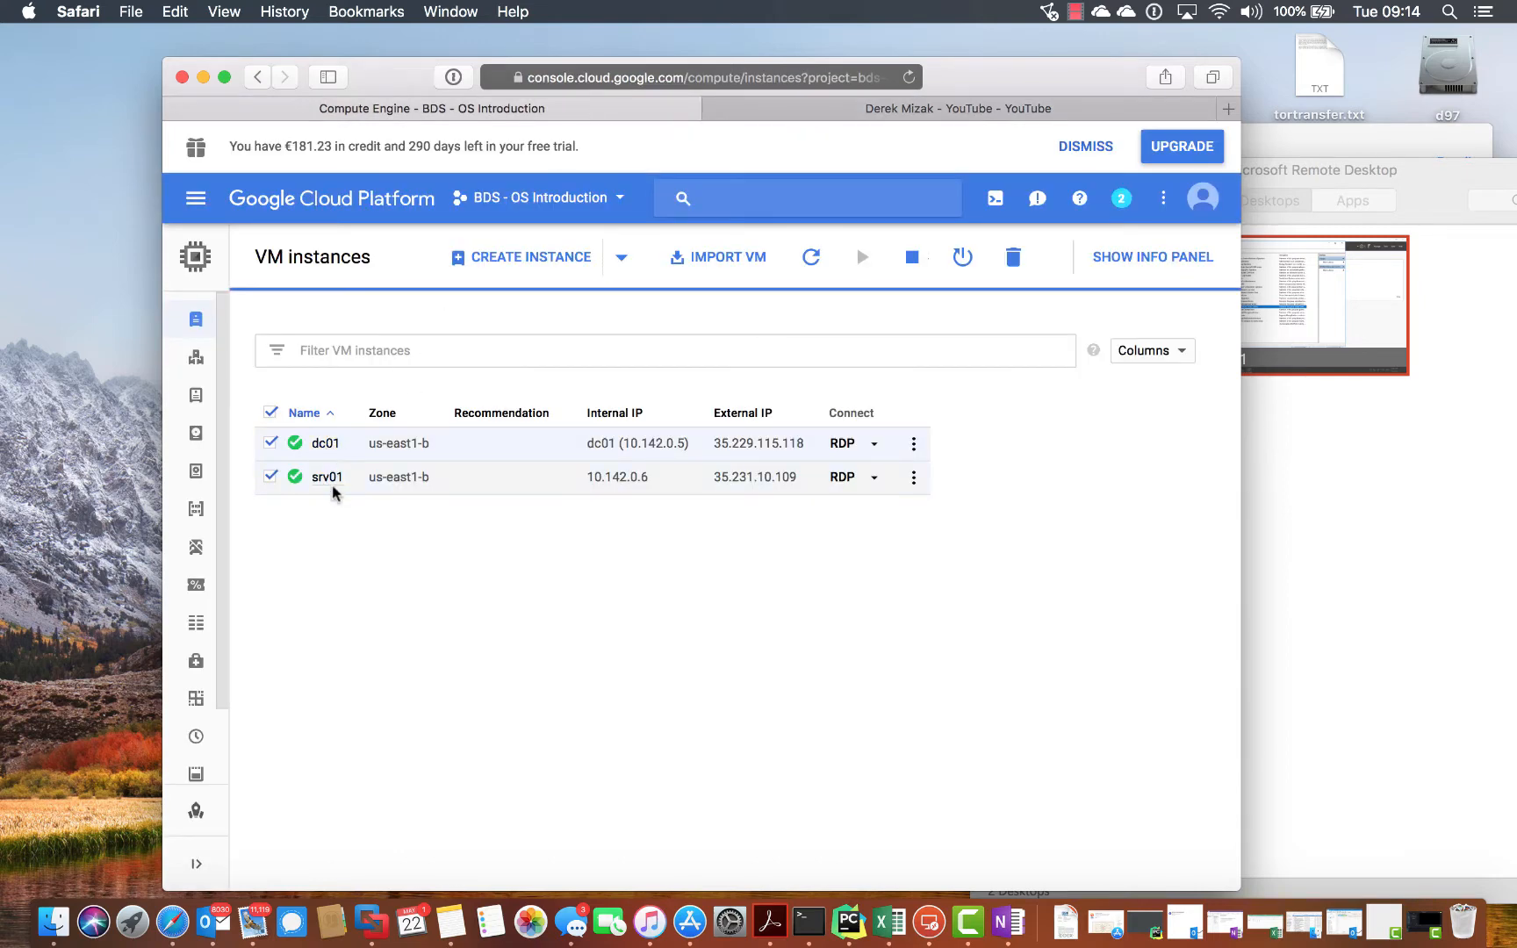
- Connect to srv01 with the domain admin user name and password, accepting its certificate
click(1350, 522)
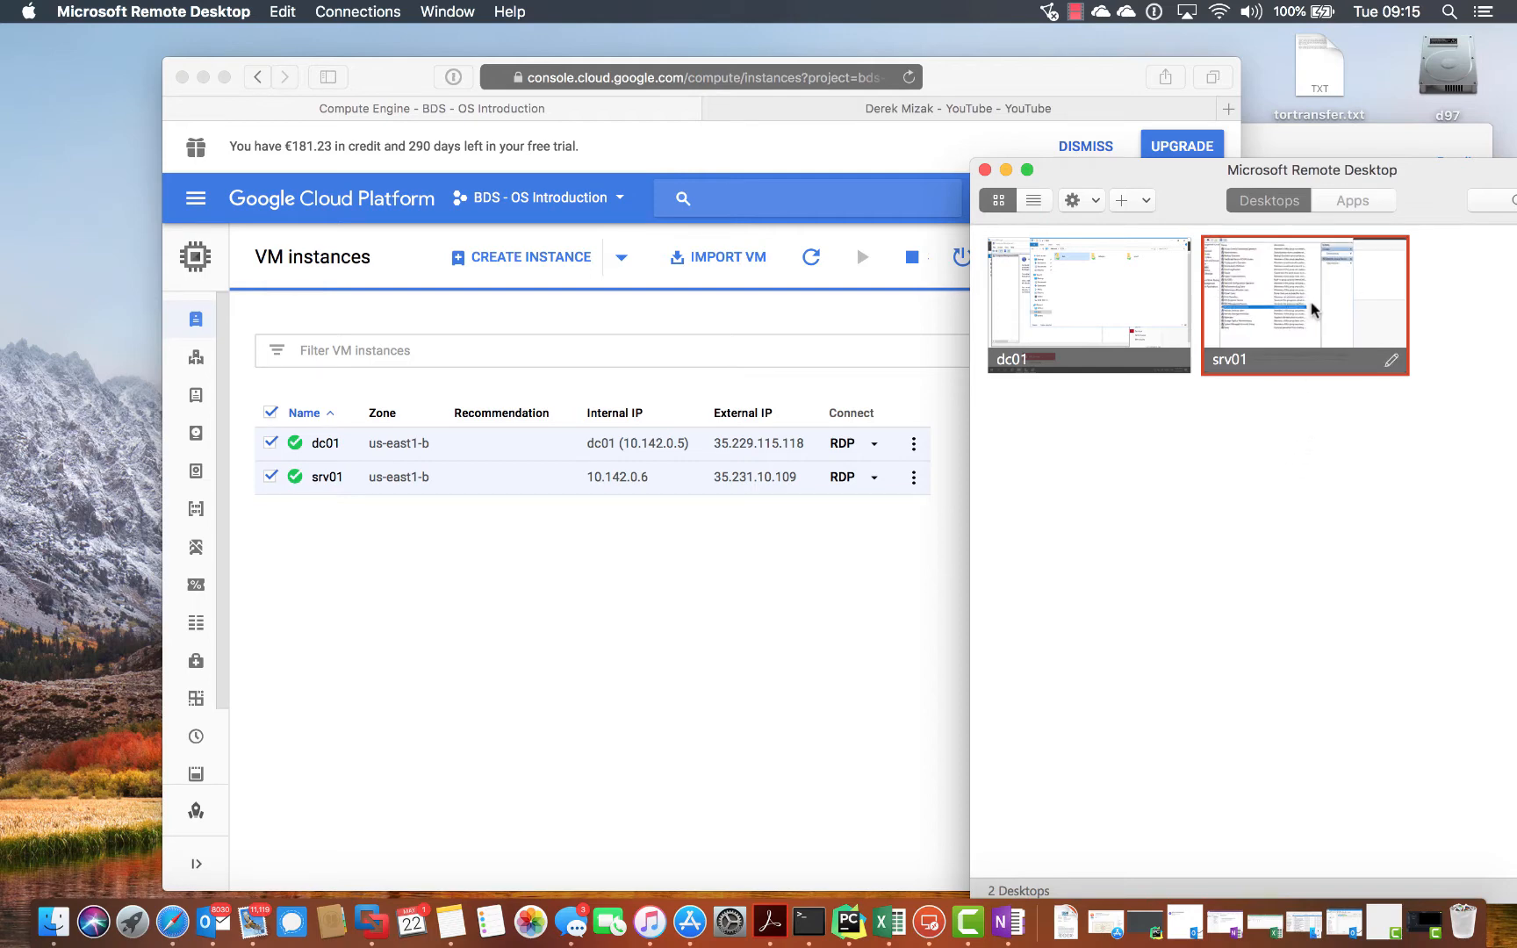
double_click(1314, 309)
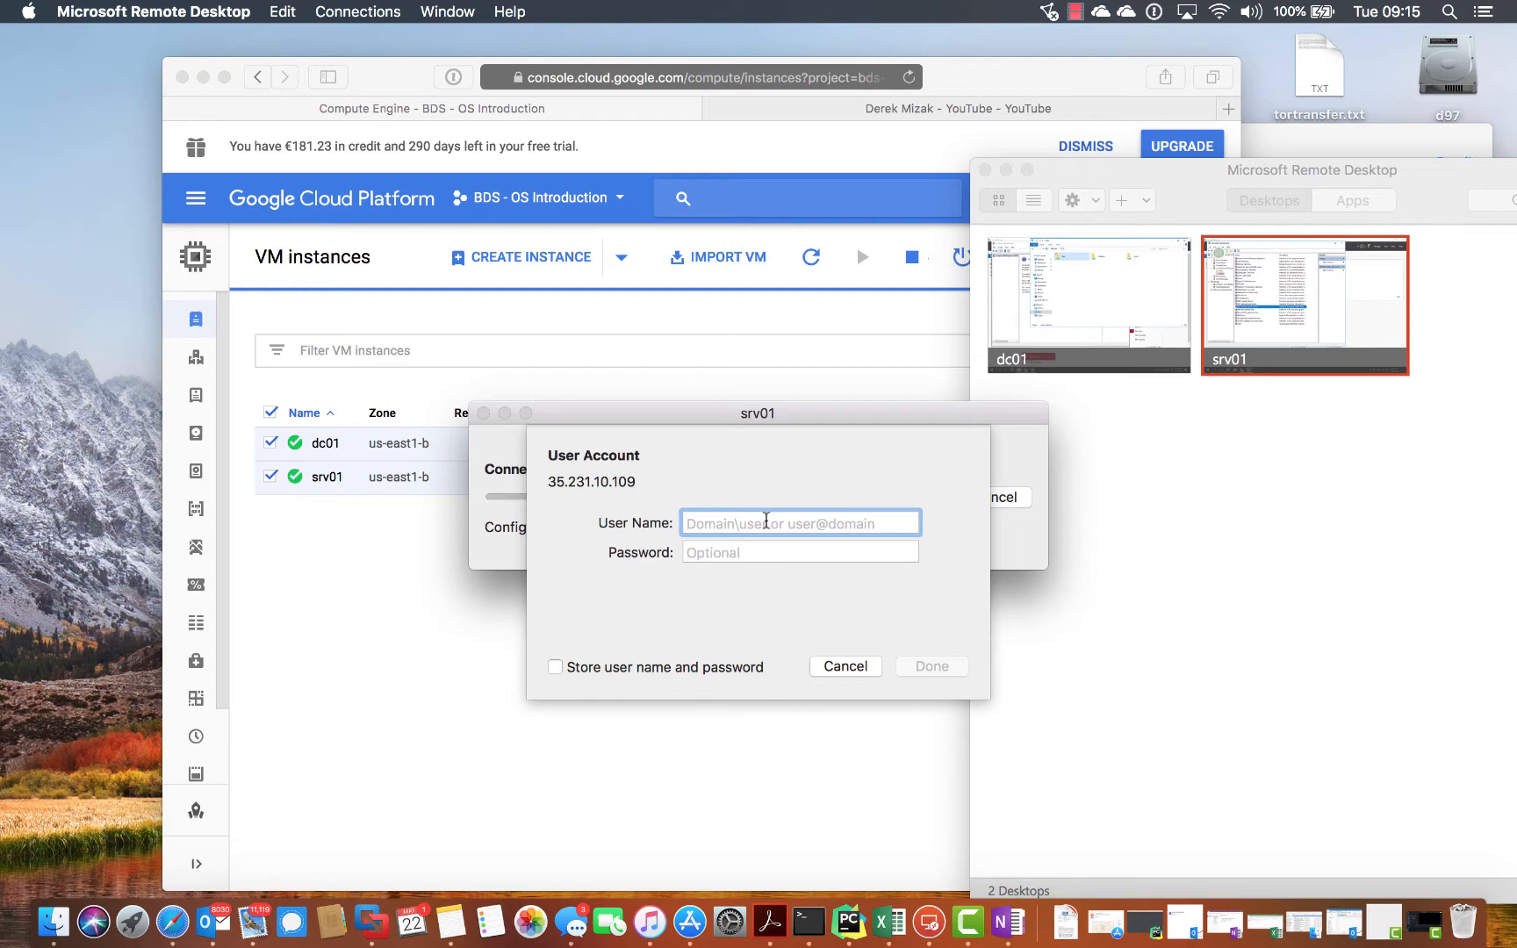
text(dmadmin)
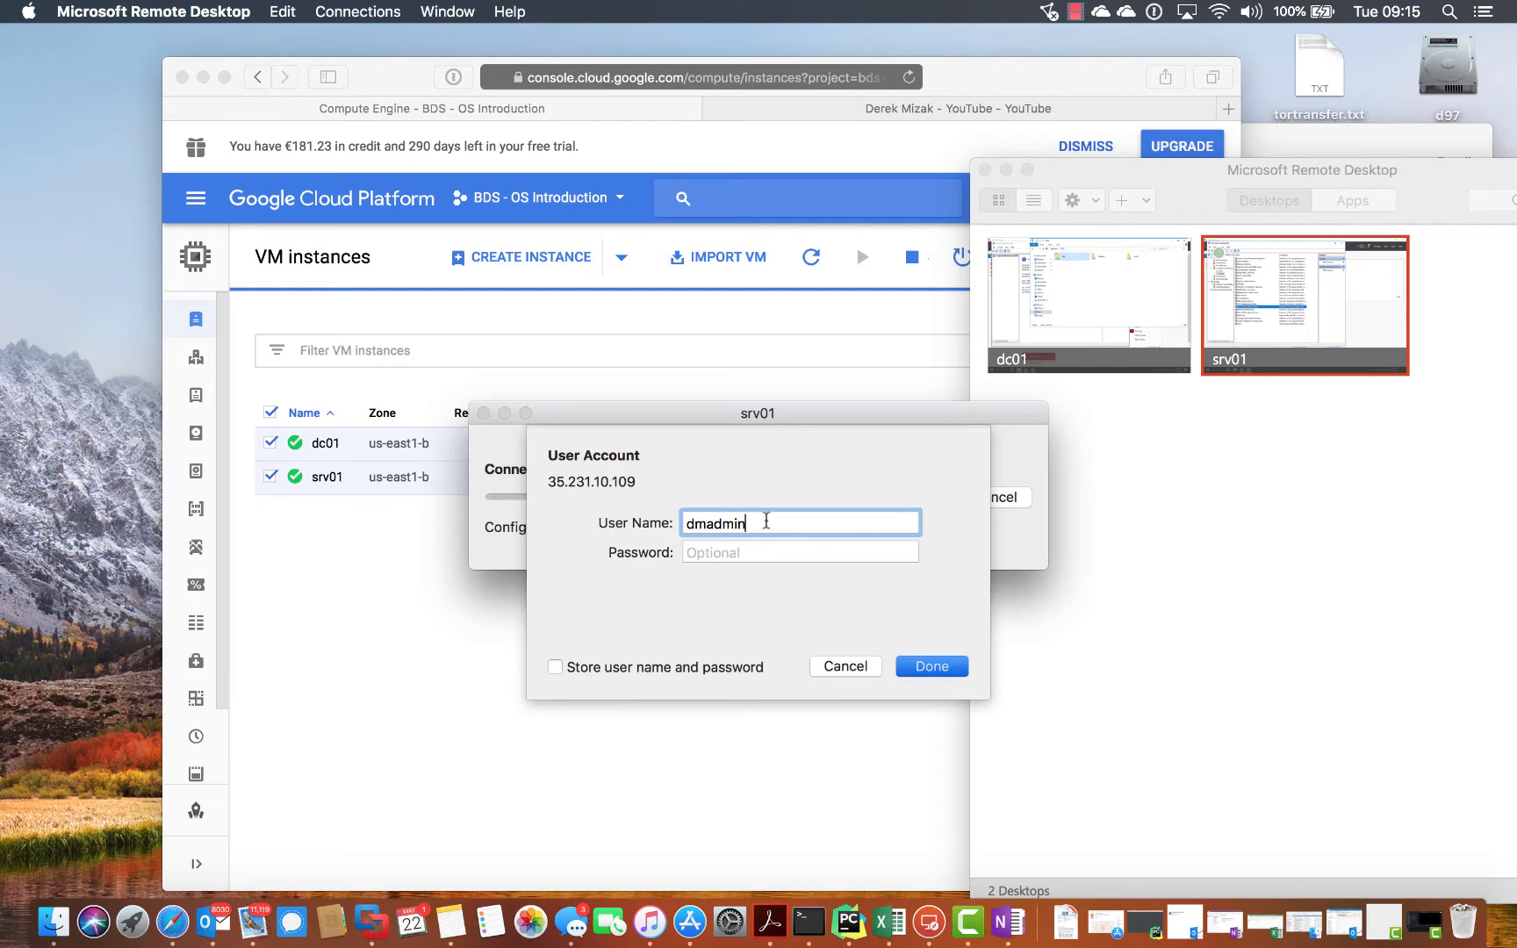
click(725, 552)
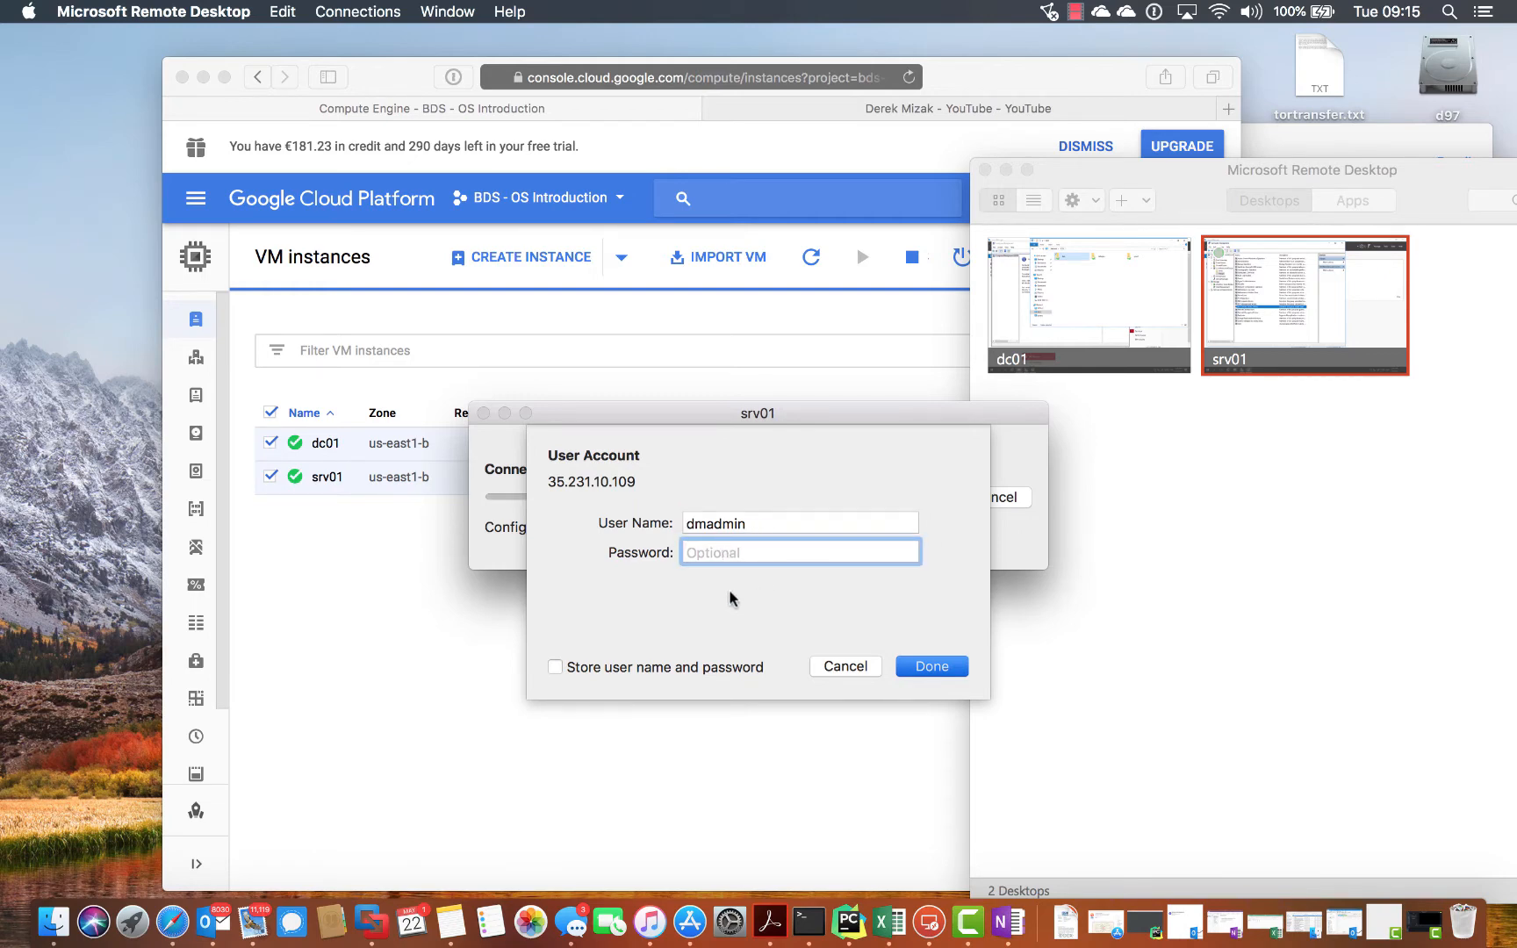
text(••••••••••••••••)
click(948, 665)
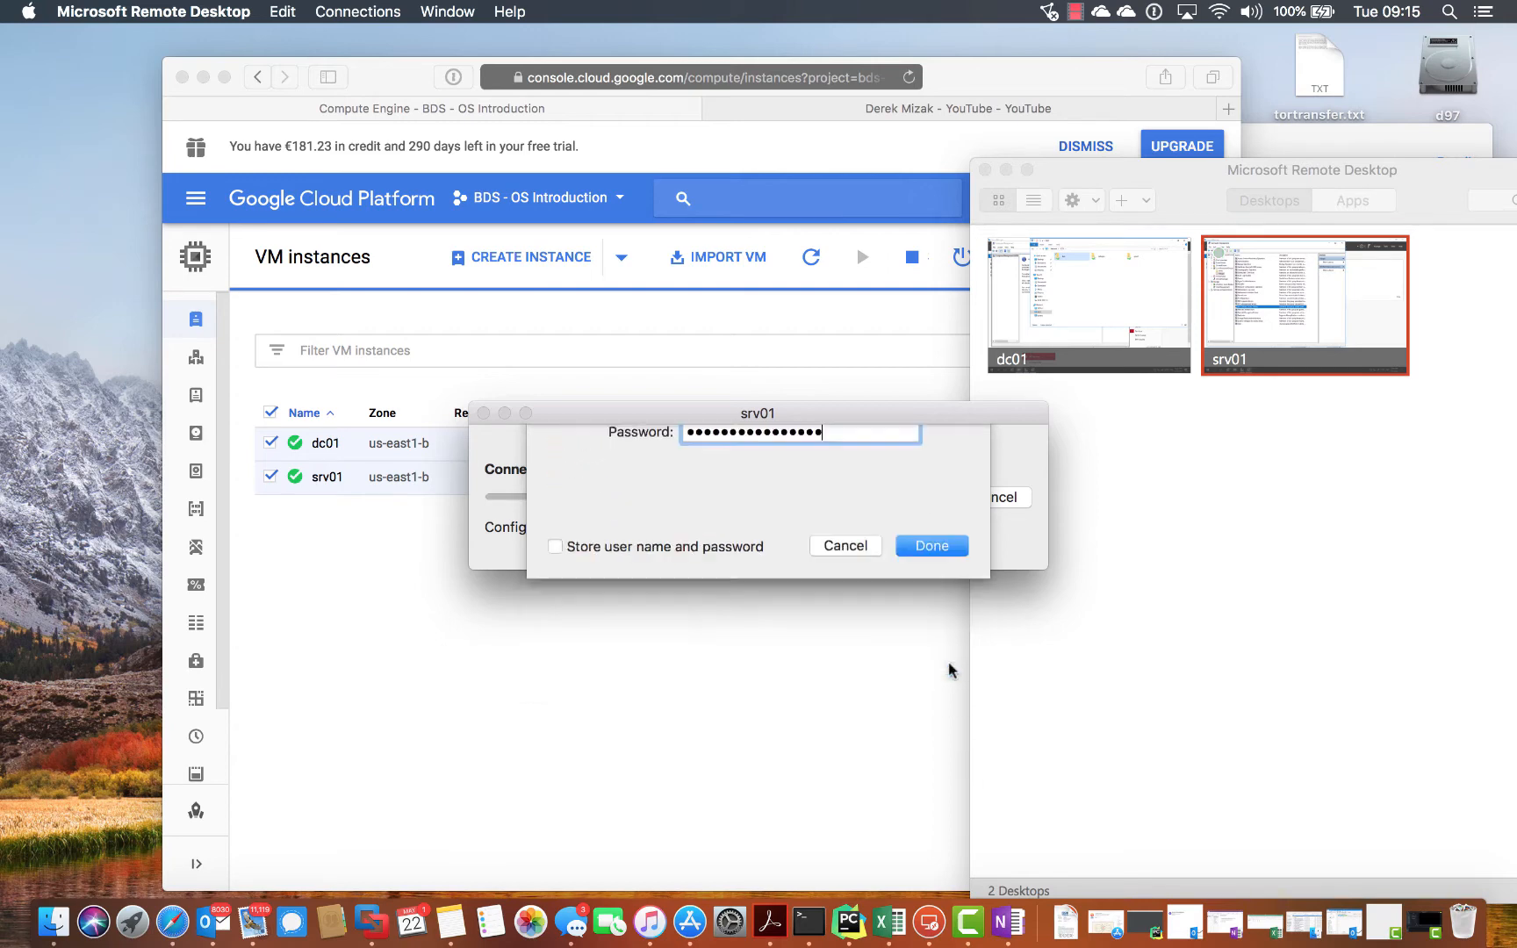
click(1022, 576)
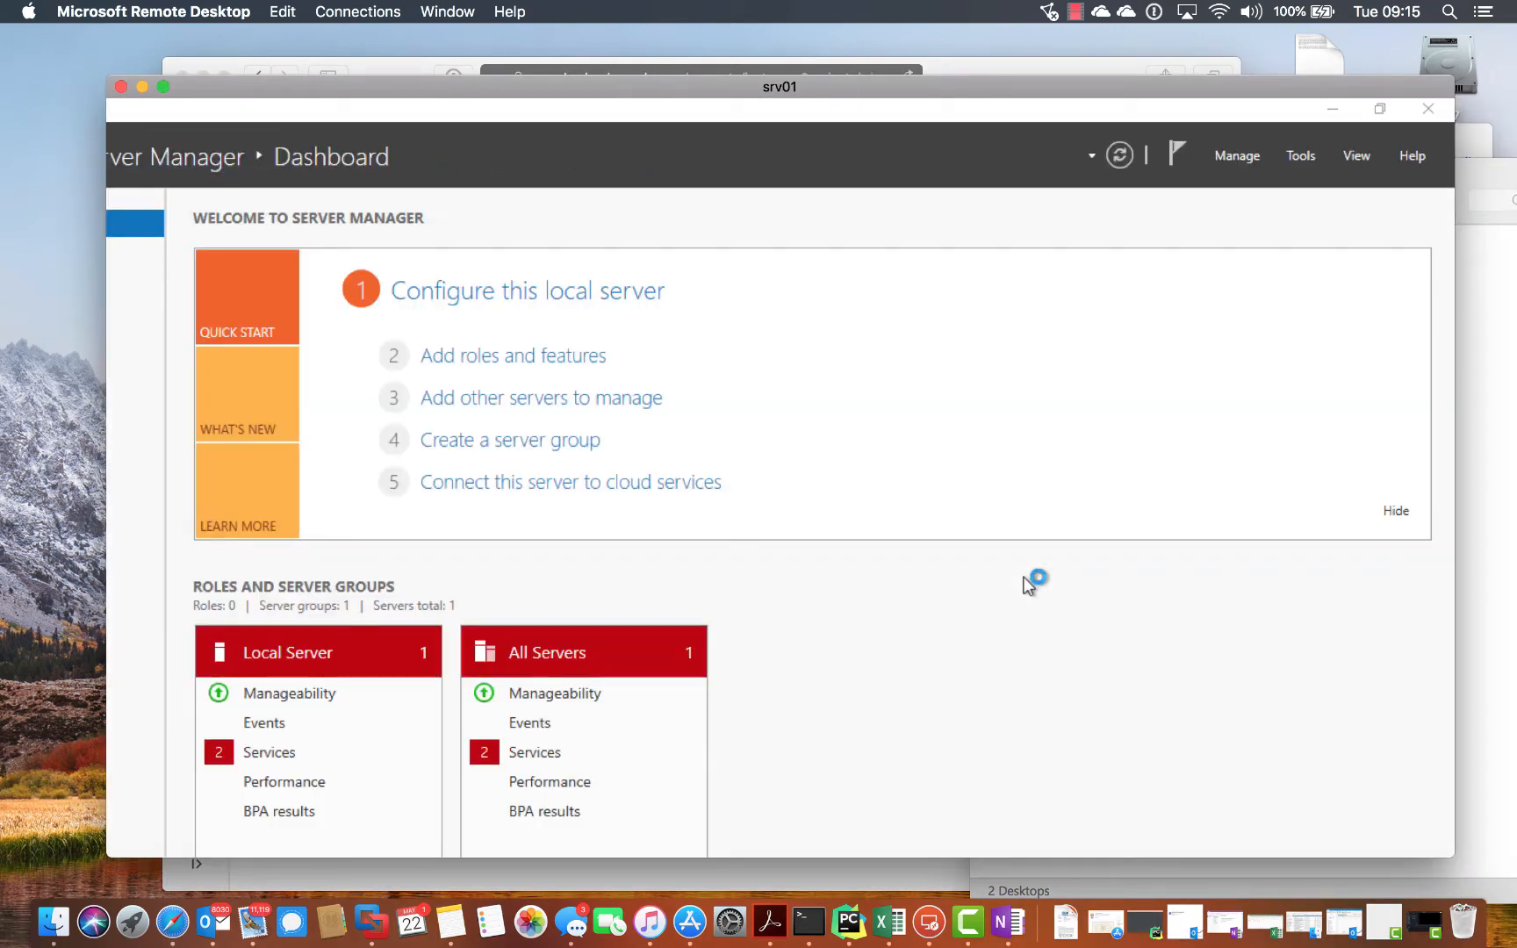
- Put the srv01 session in full screen and return to it after switching spaces
click(162, 87)
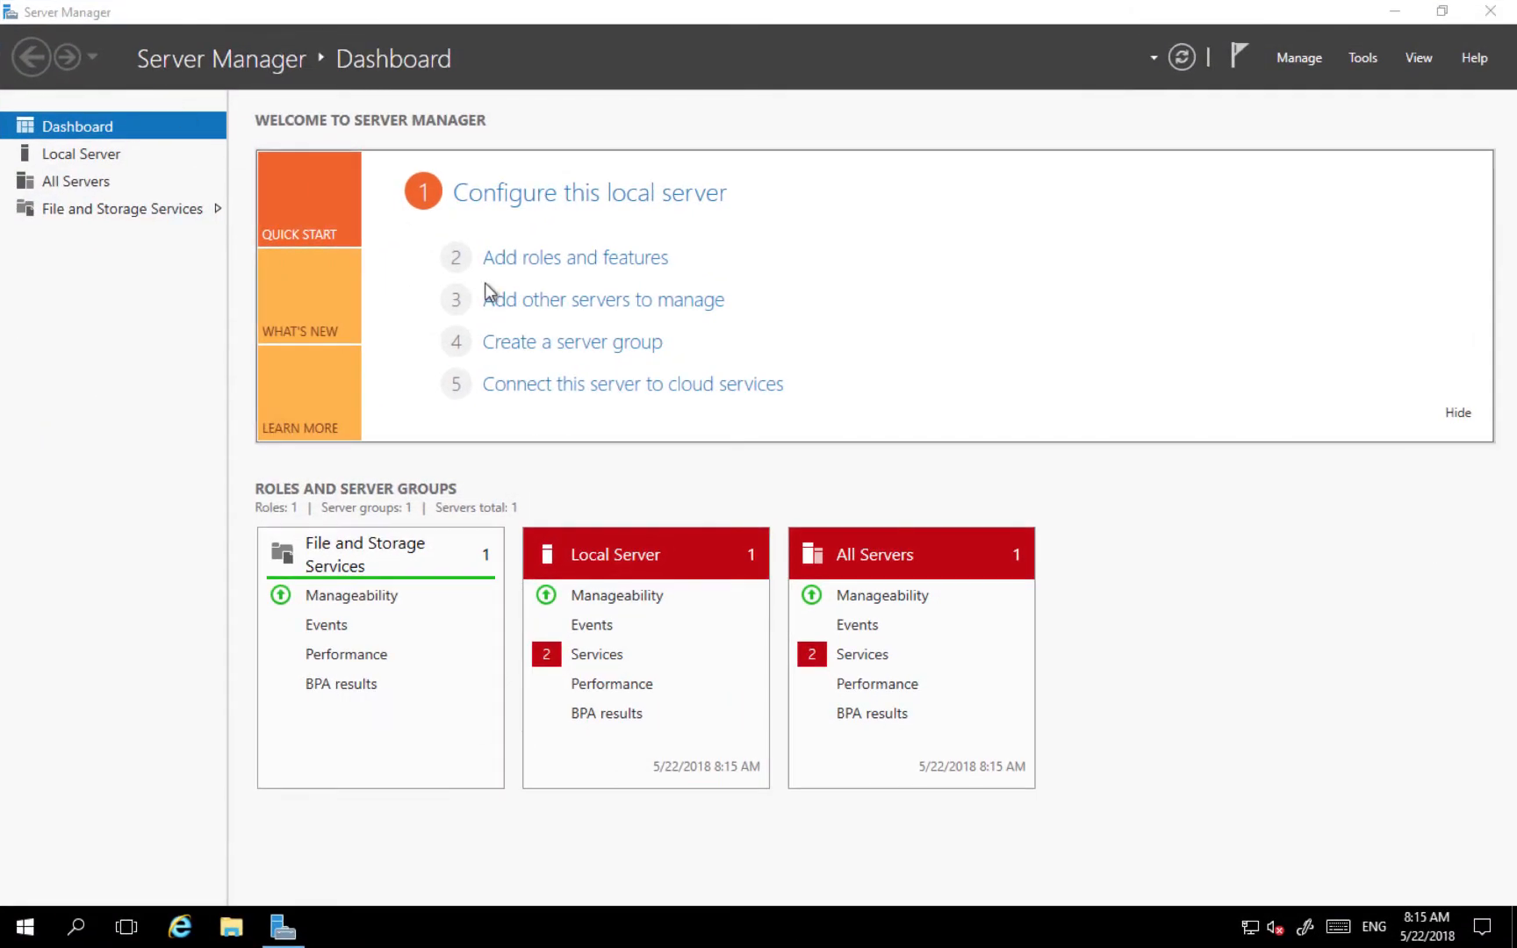
key(ctrl+Left)
key(ctrl+Right)
key(ctrl+Right)
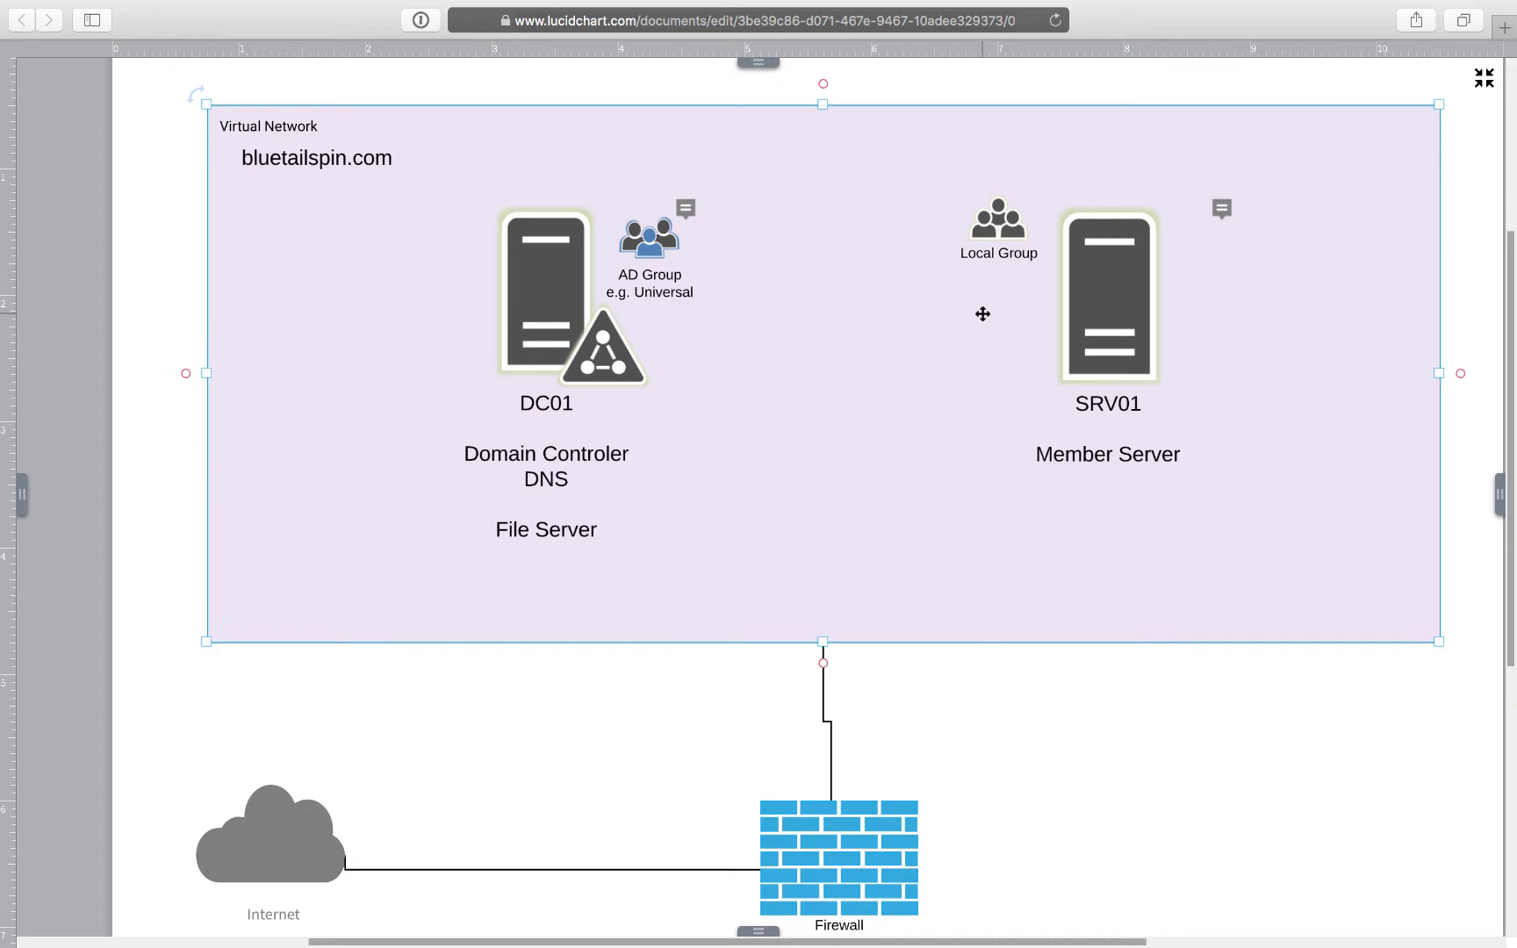
key(ctrl+Left)
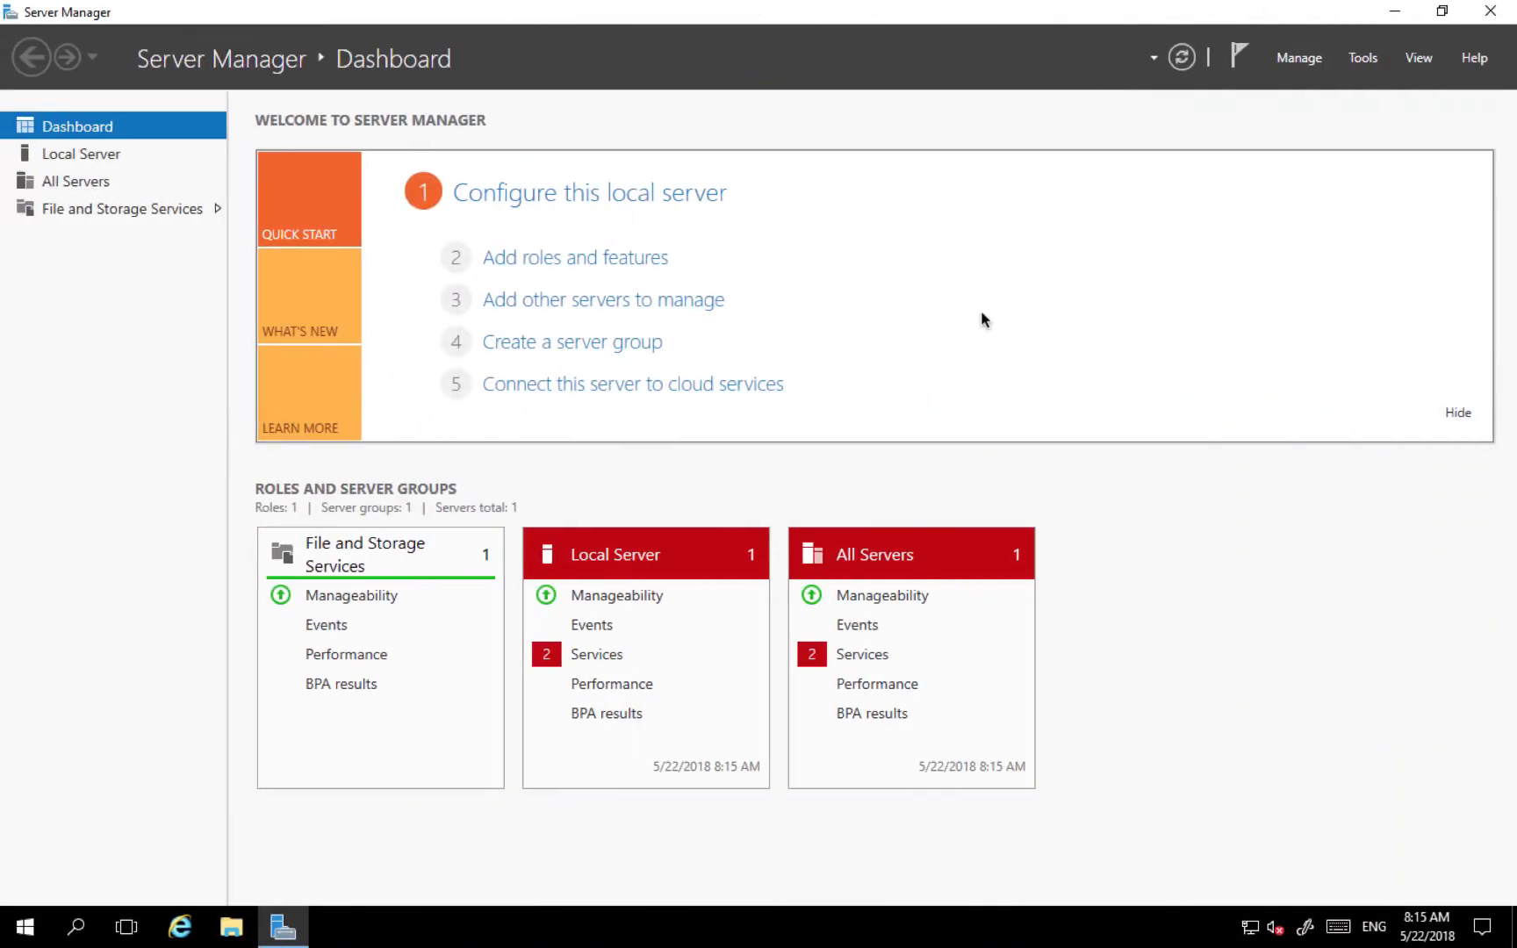
- Launch Computer Management and open the local Remote Desktop Users group under Local Users and Groups
click(1359, 60)
click(1219, 109)
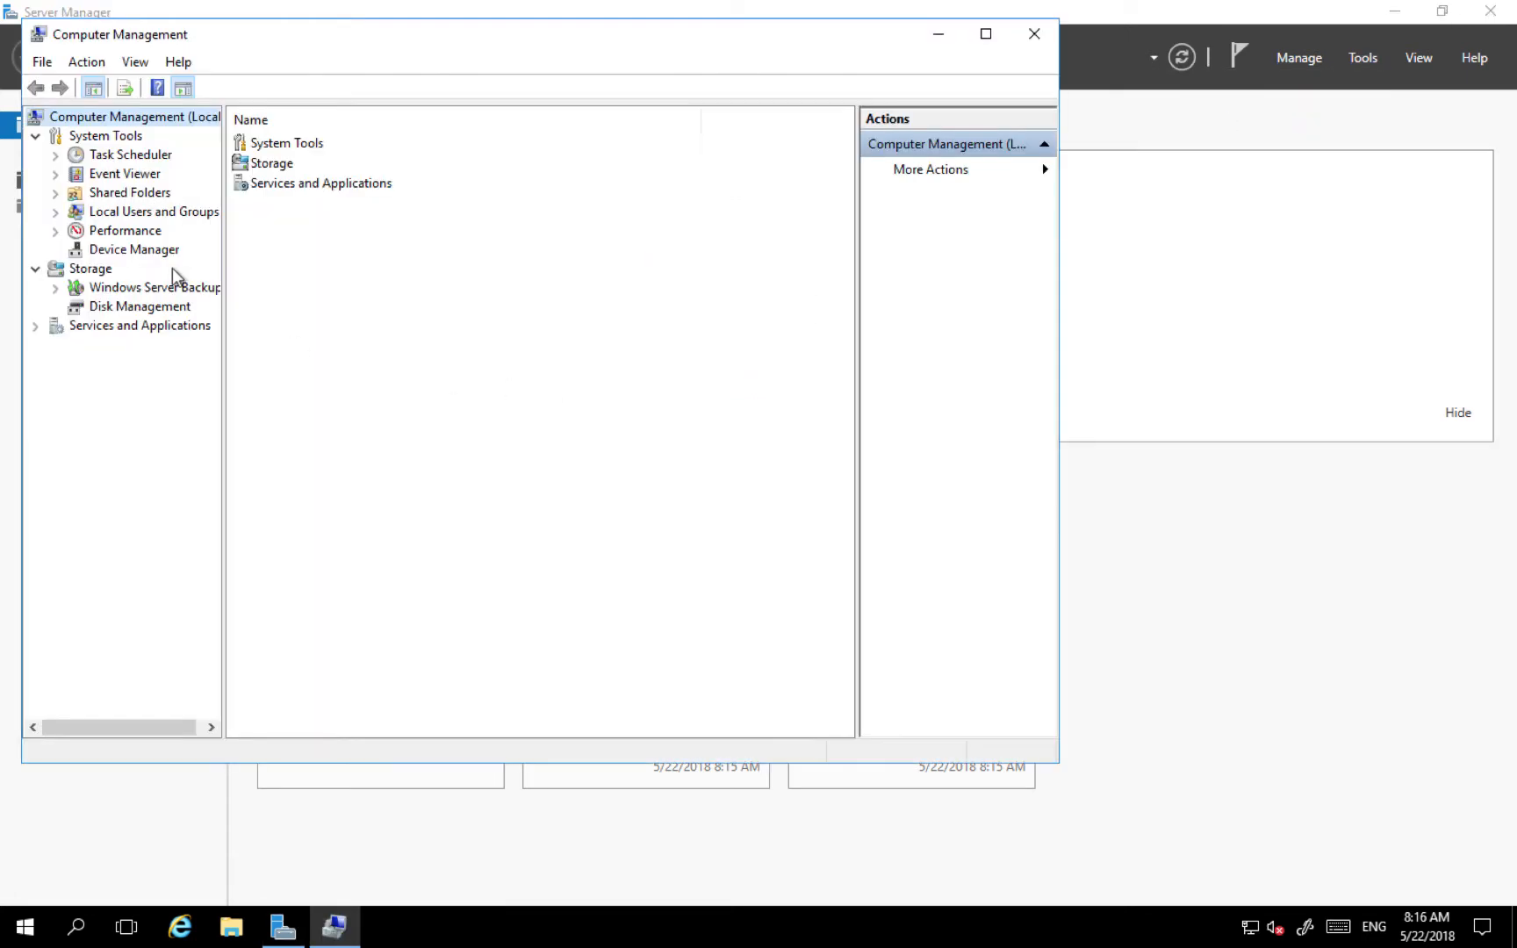
click(56, 213)
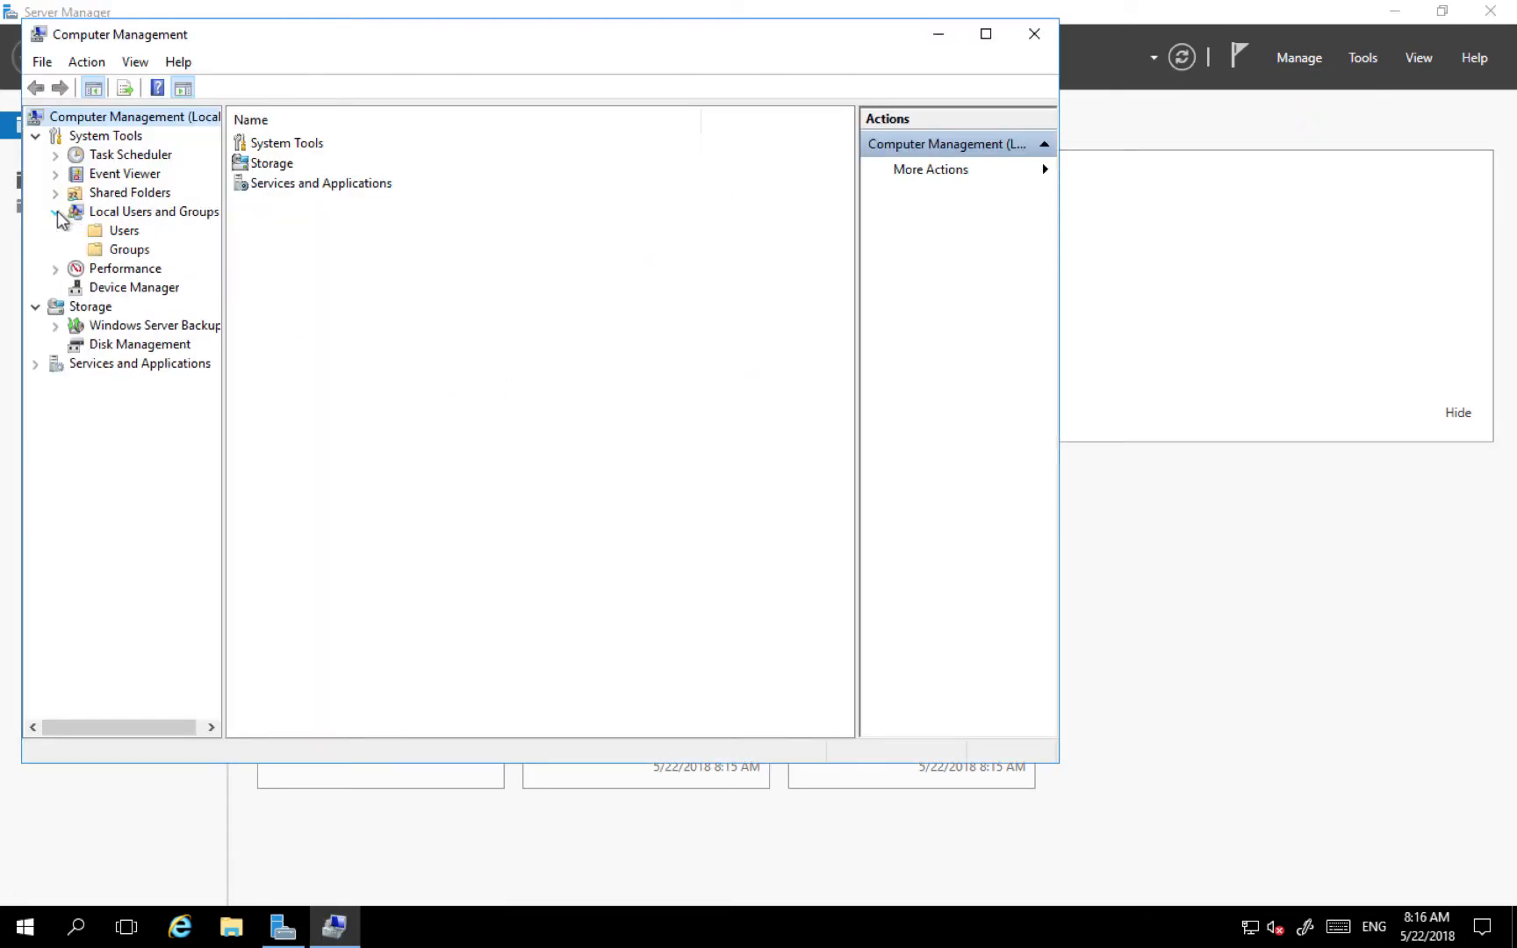
click(128, 252)
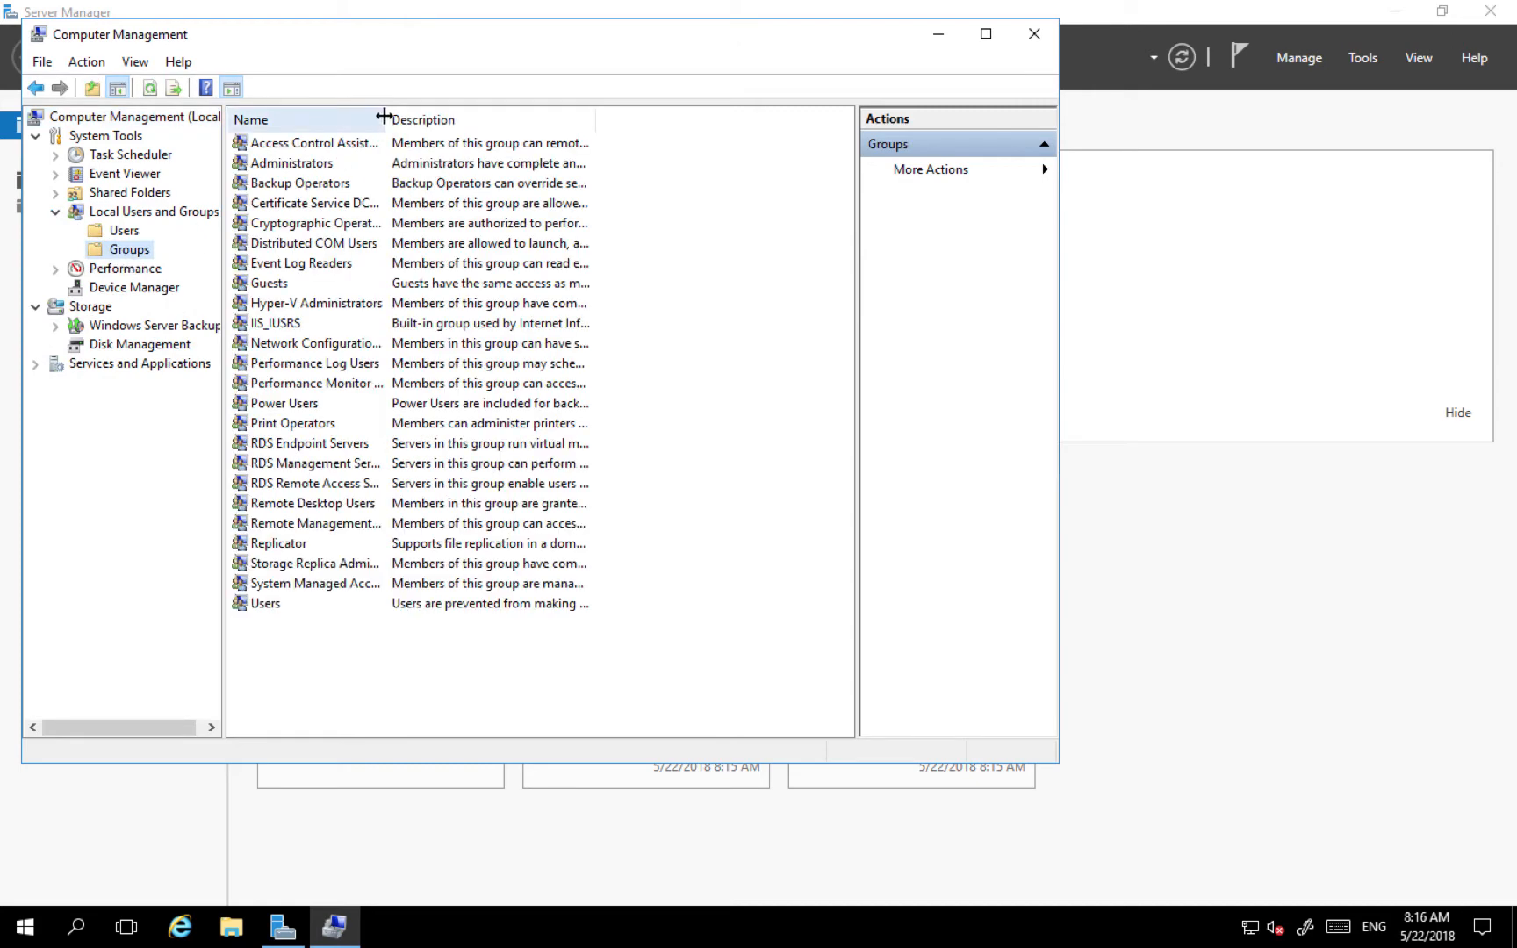
drag(385, 117, 525, 139)
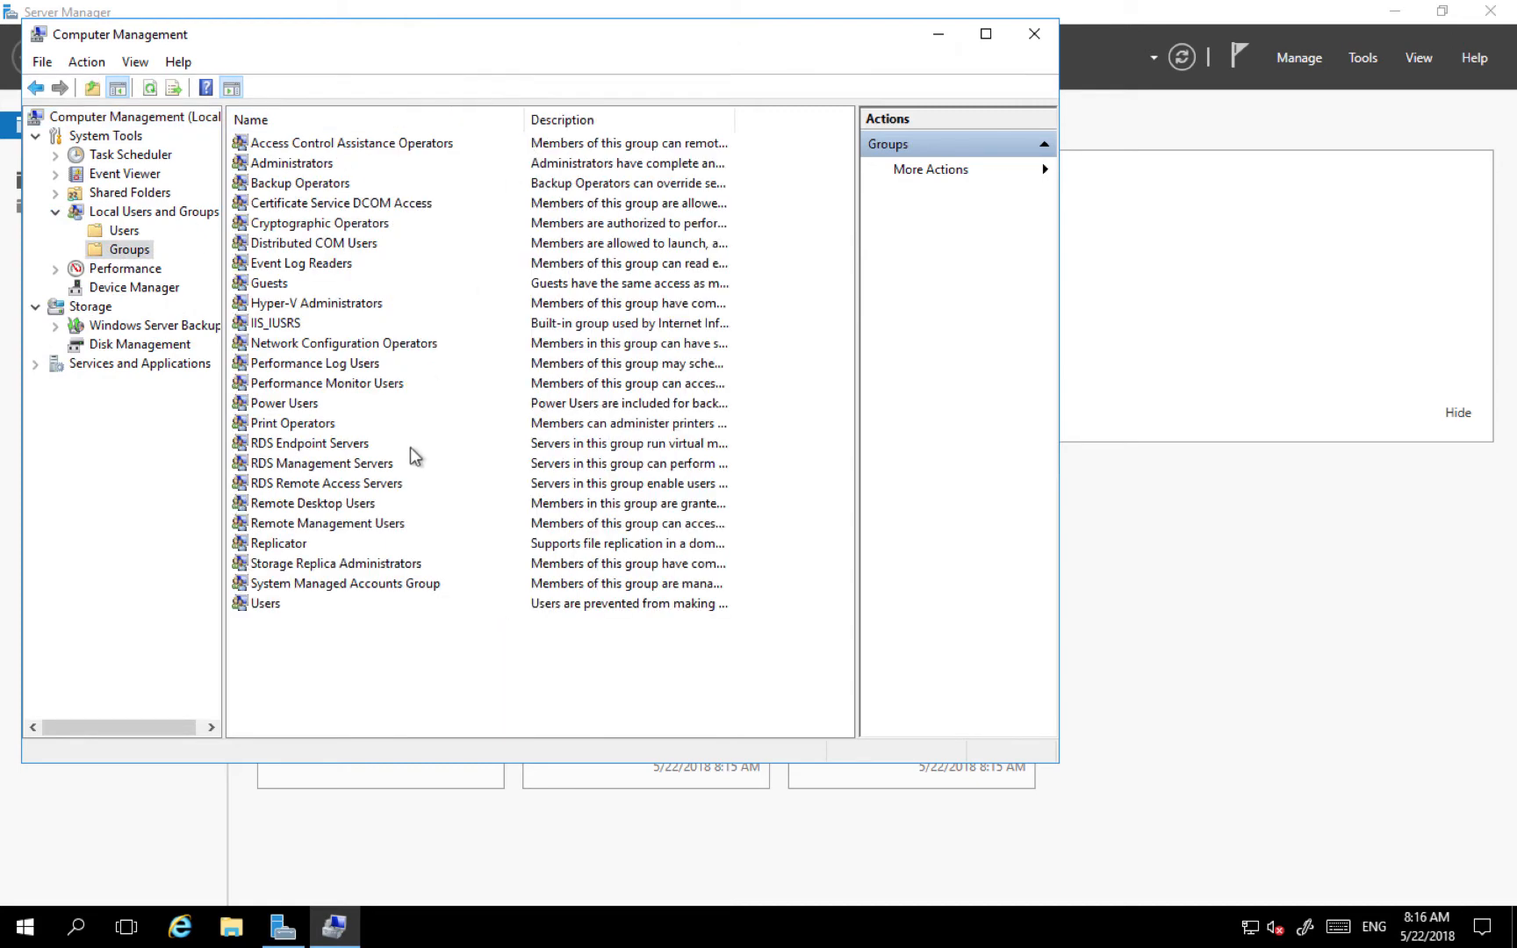
double_click(318, 505)
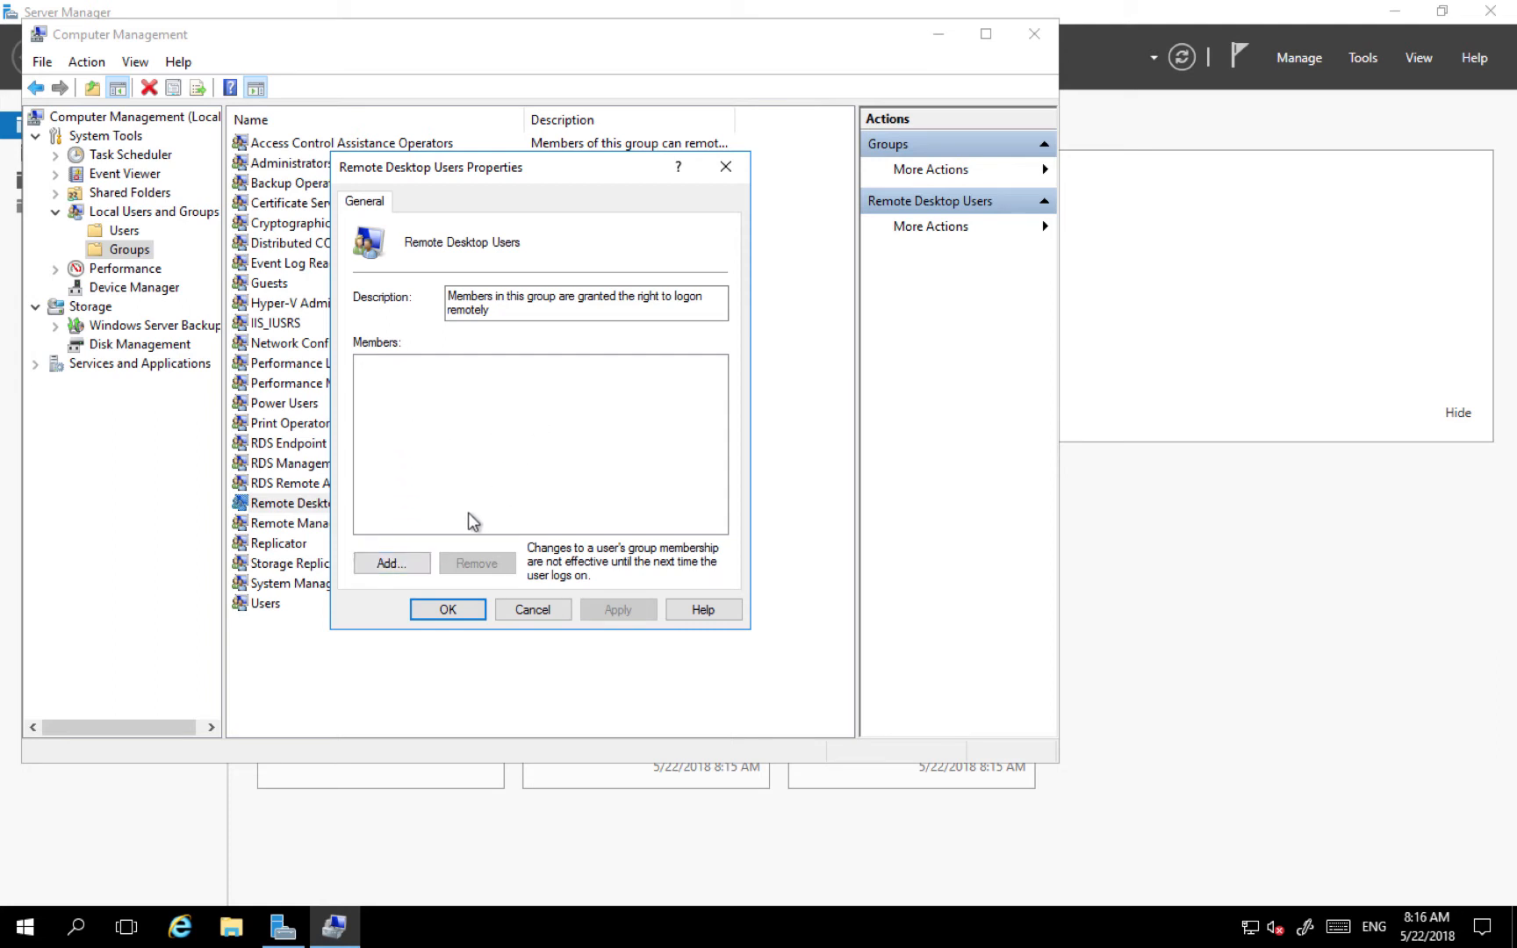
- Look up 'Users' as a new member, authenticating with the domain admin credentials
click(390, 566)
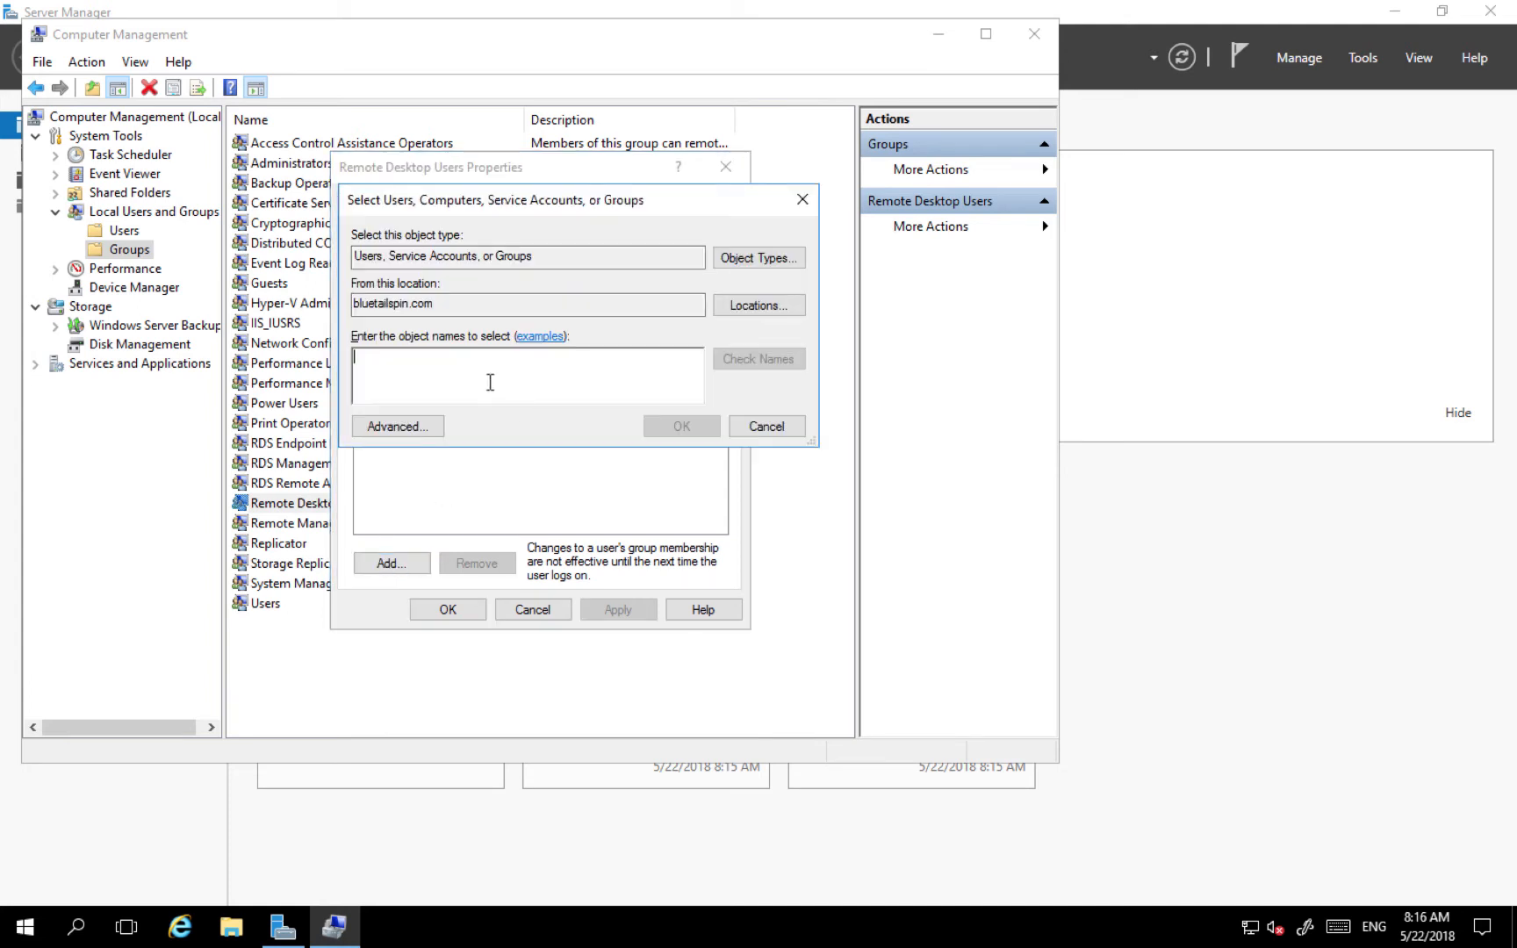
text(Users)
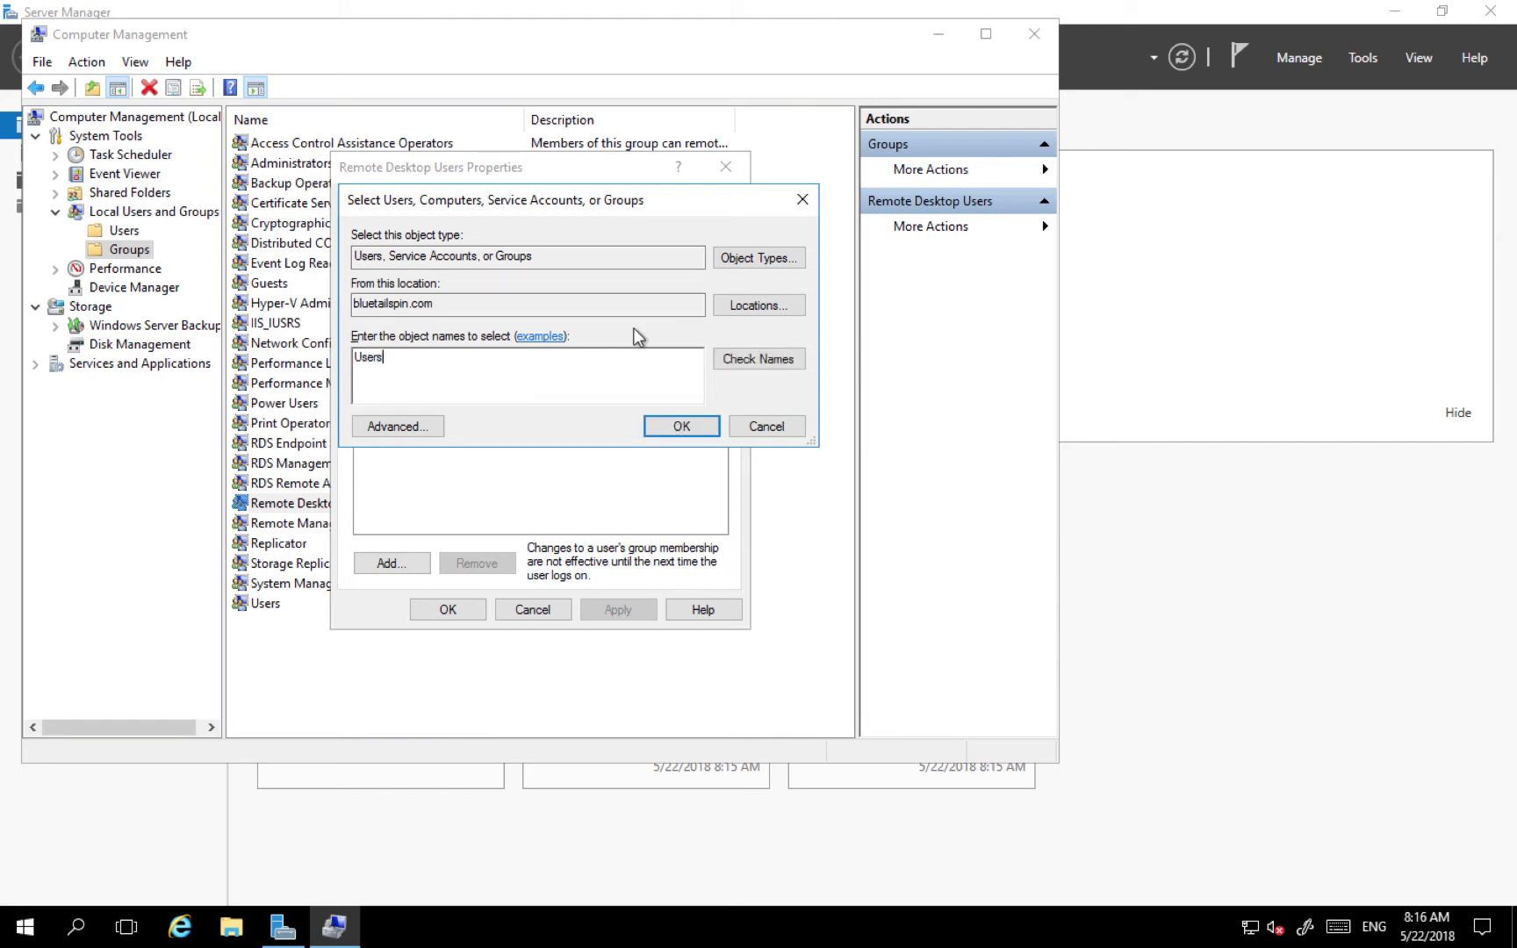
click(746, 356)
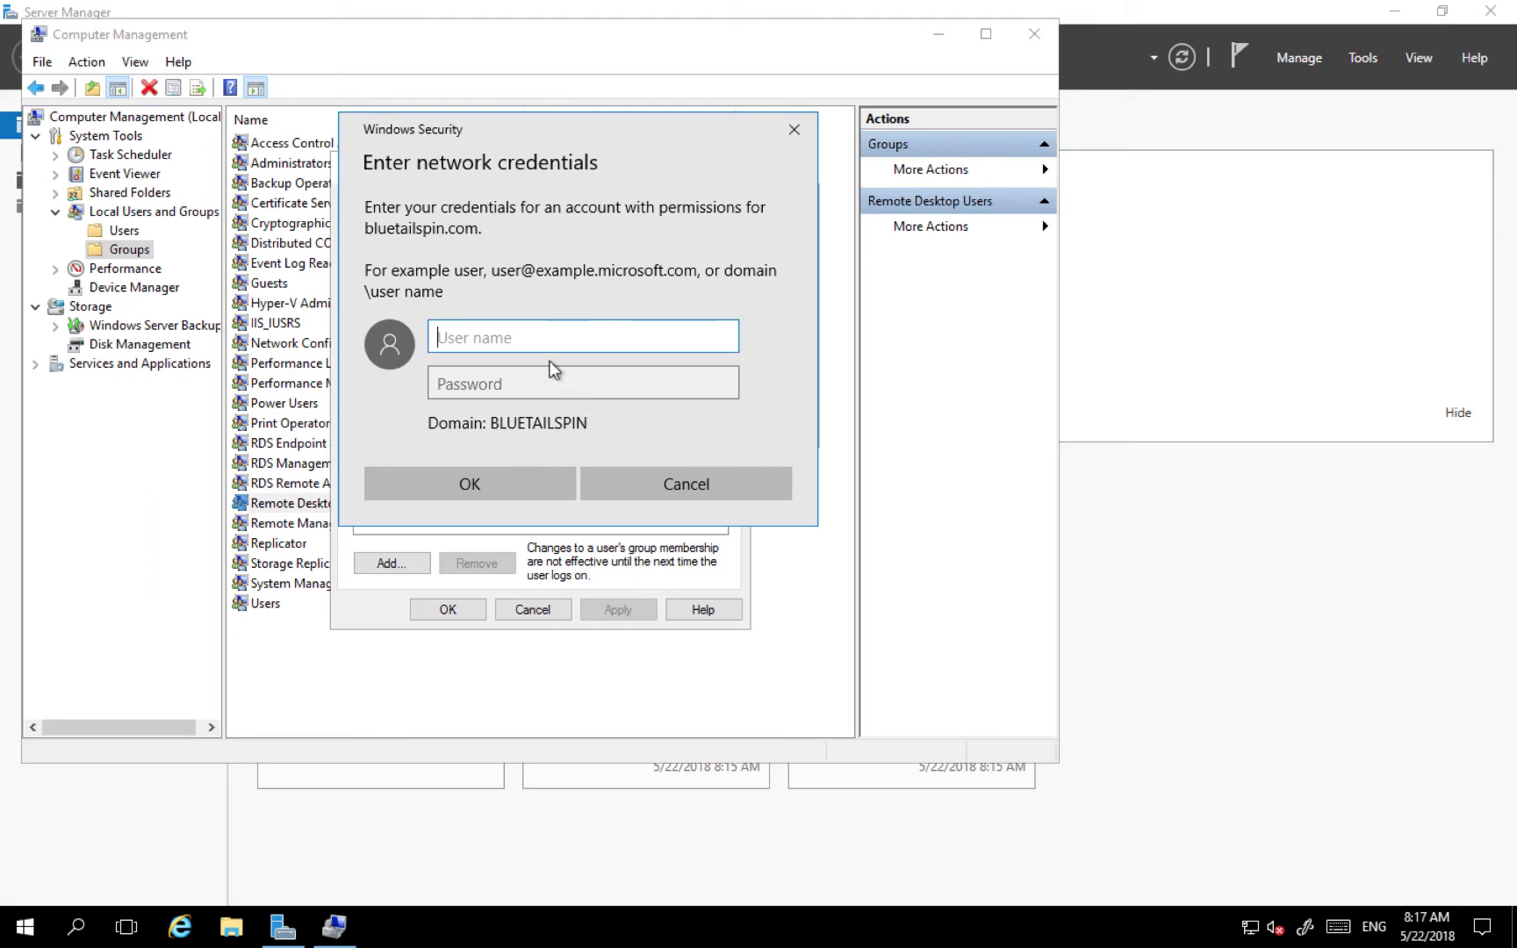
text(dmadmin)
key(Tab)
text(P•••••••••••)
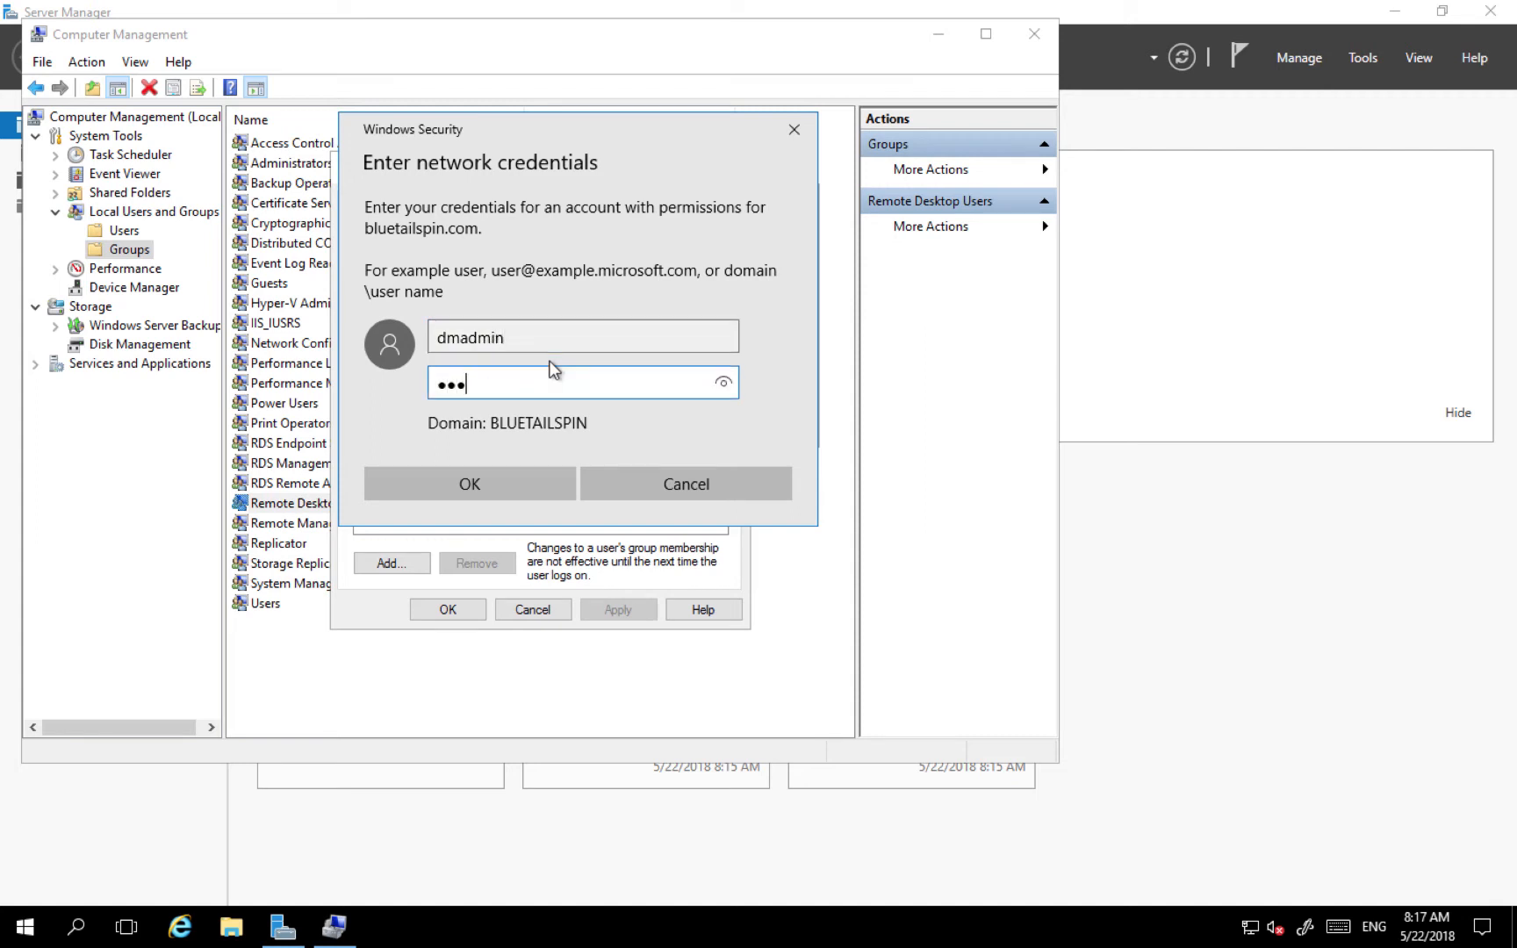
text(••••)
click(497, 478)
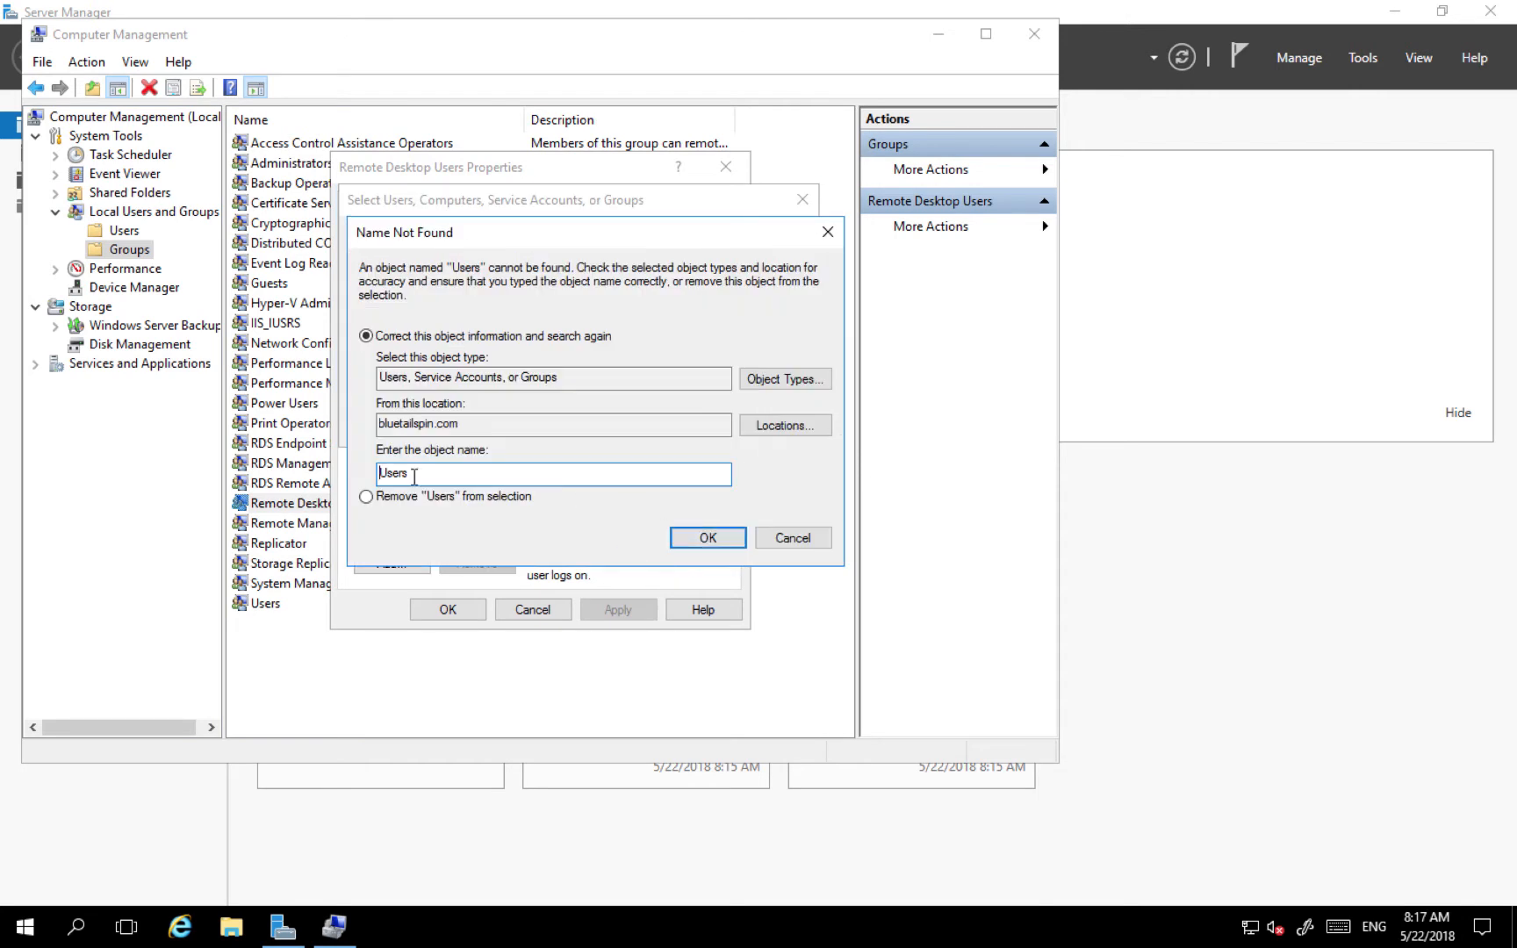
- Correct the name to 'Domain', pick Domain Users from the matches and add it
drag(413, 474, 379, 474)
text(Domain)
click(690, 535)
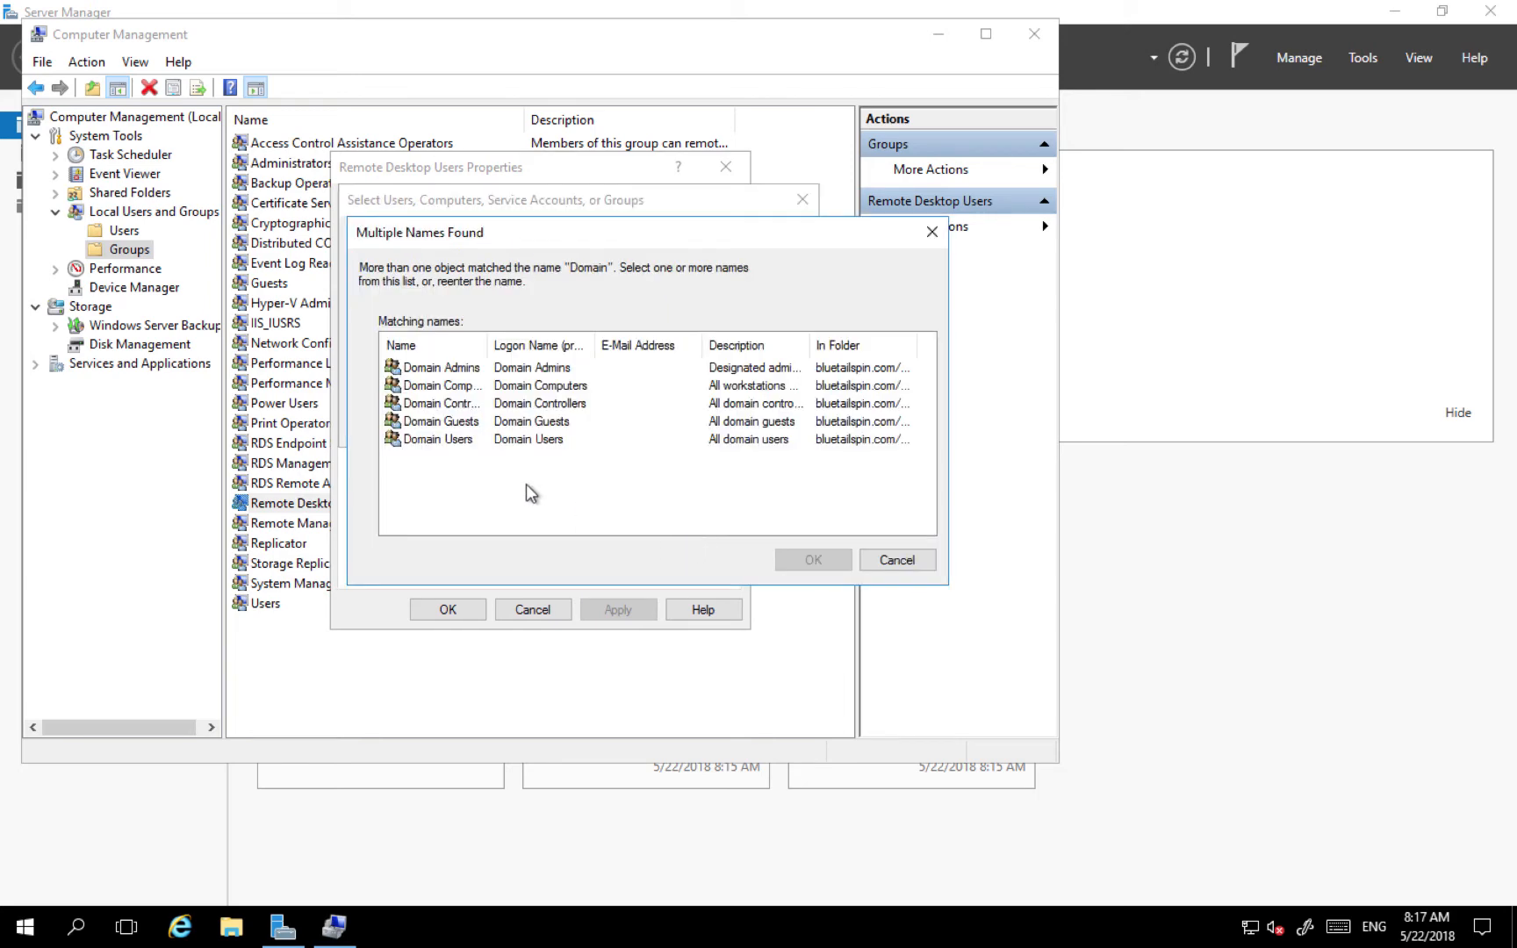
drag(514, 338, 592, 338)
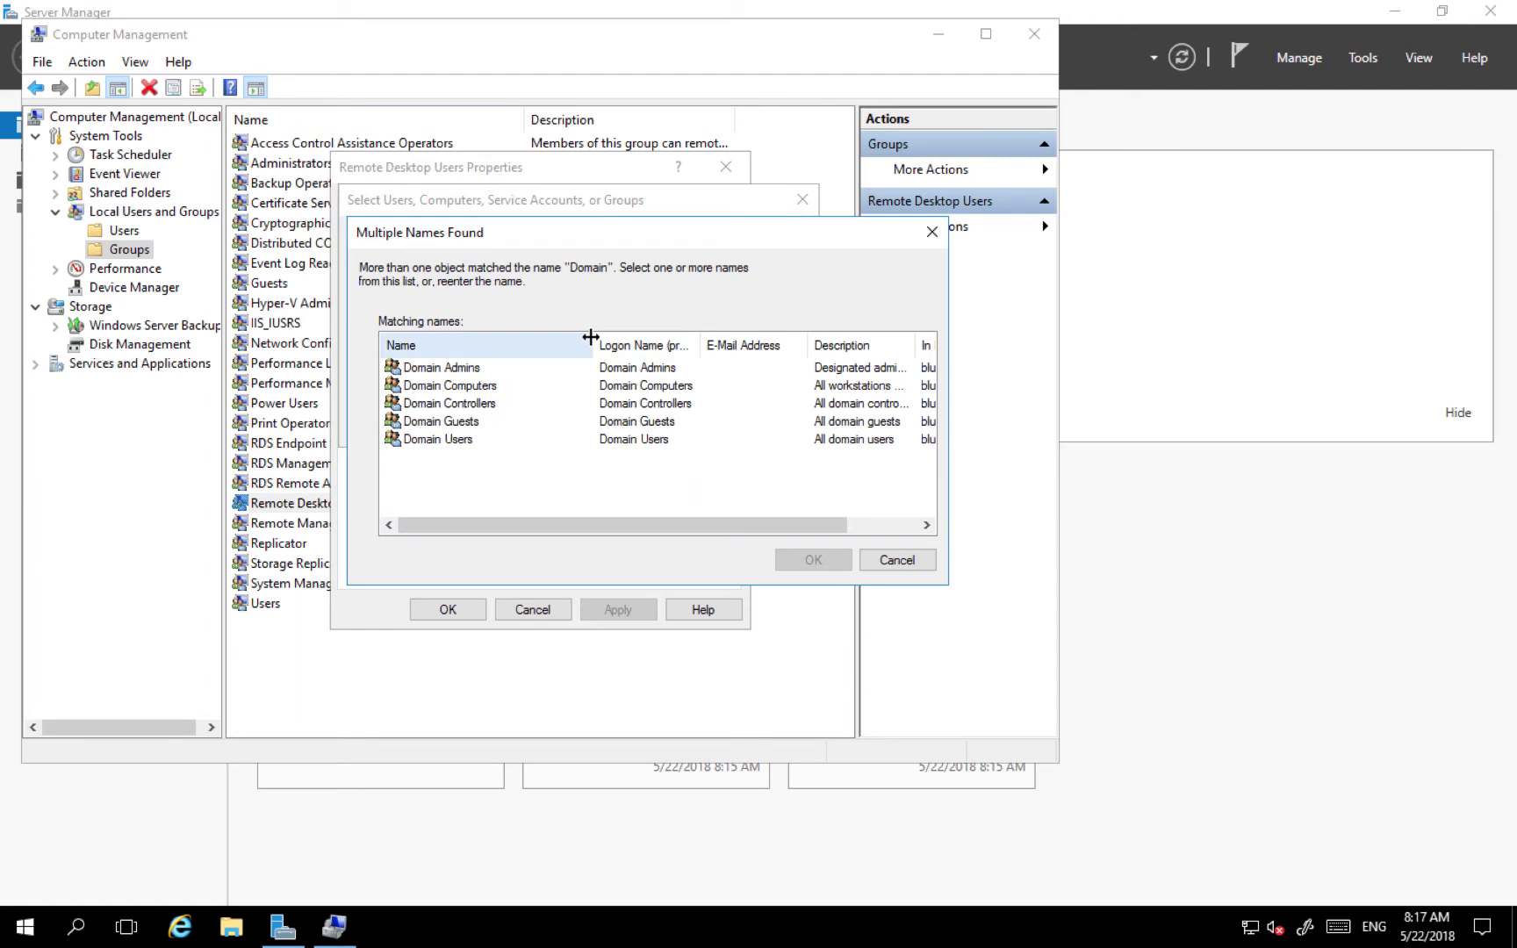
click(449, 443)
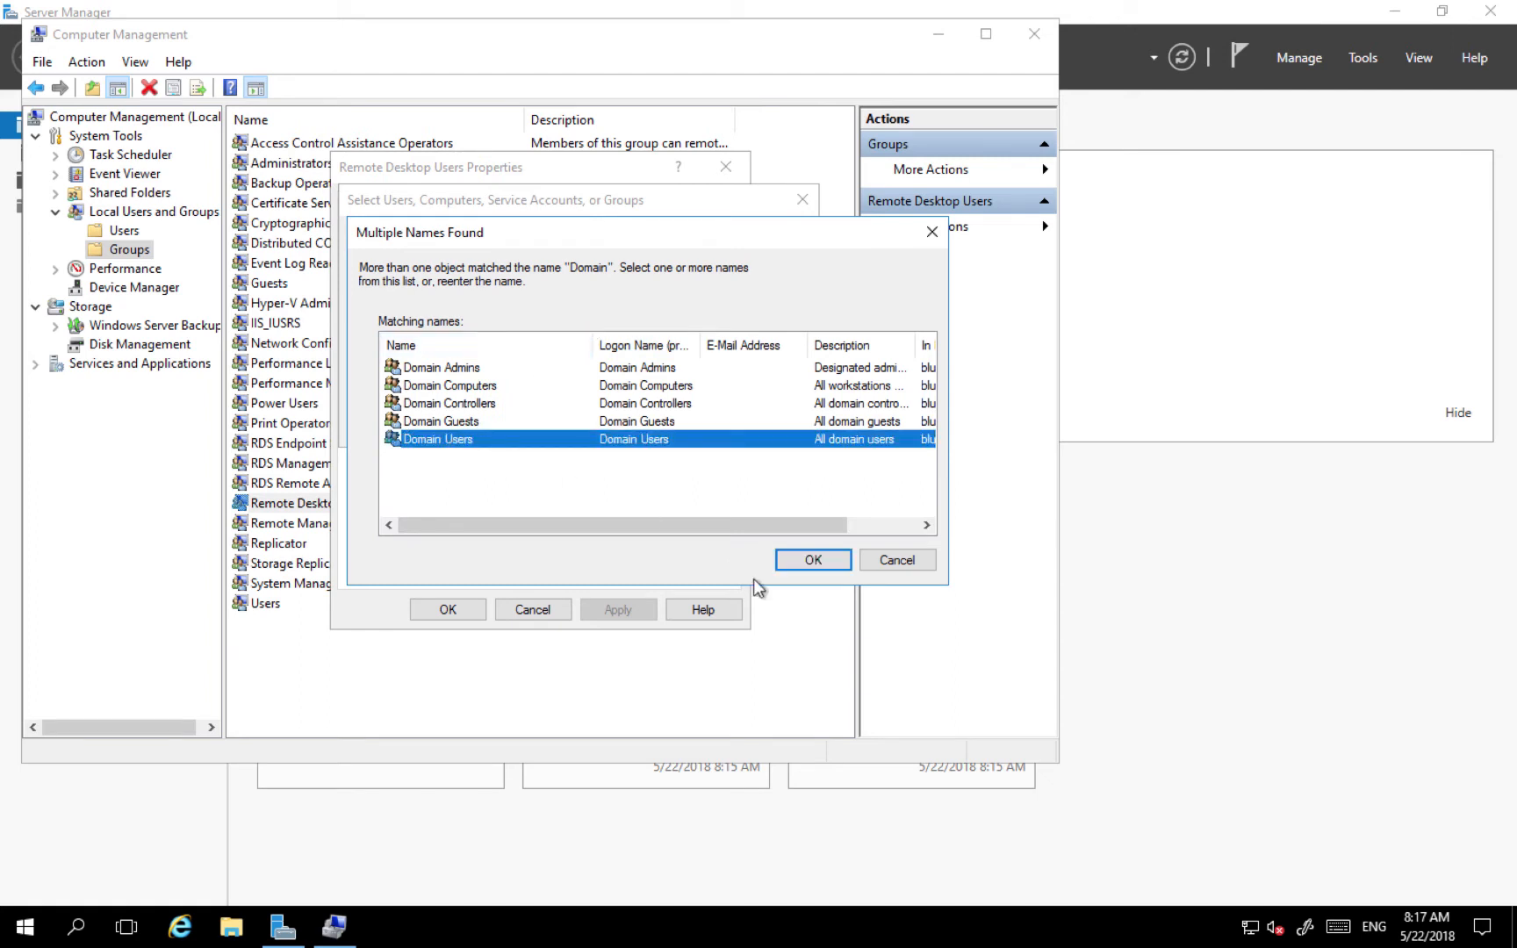
click(806, 560)
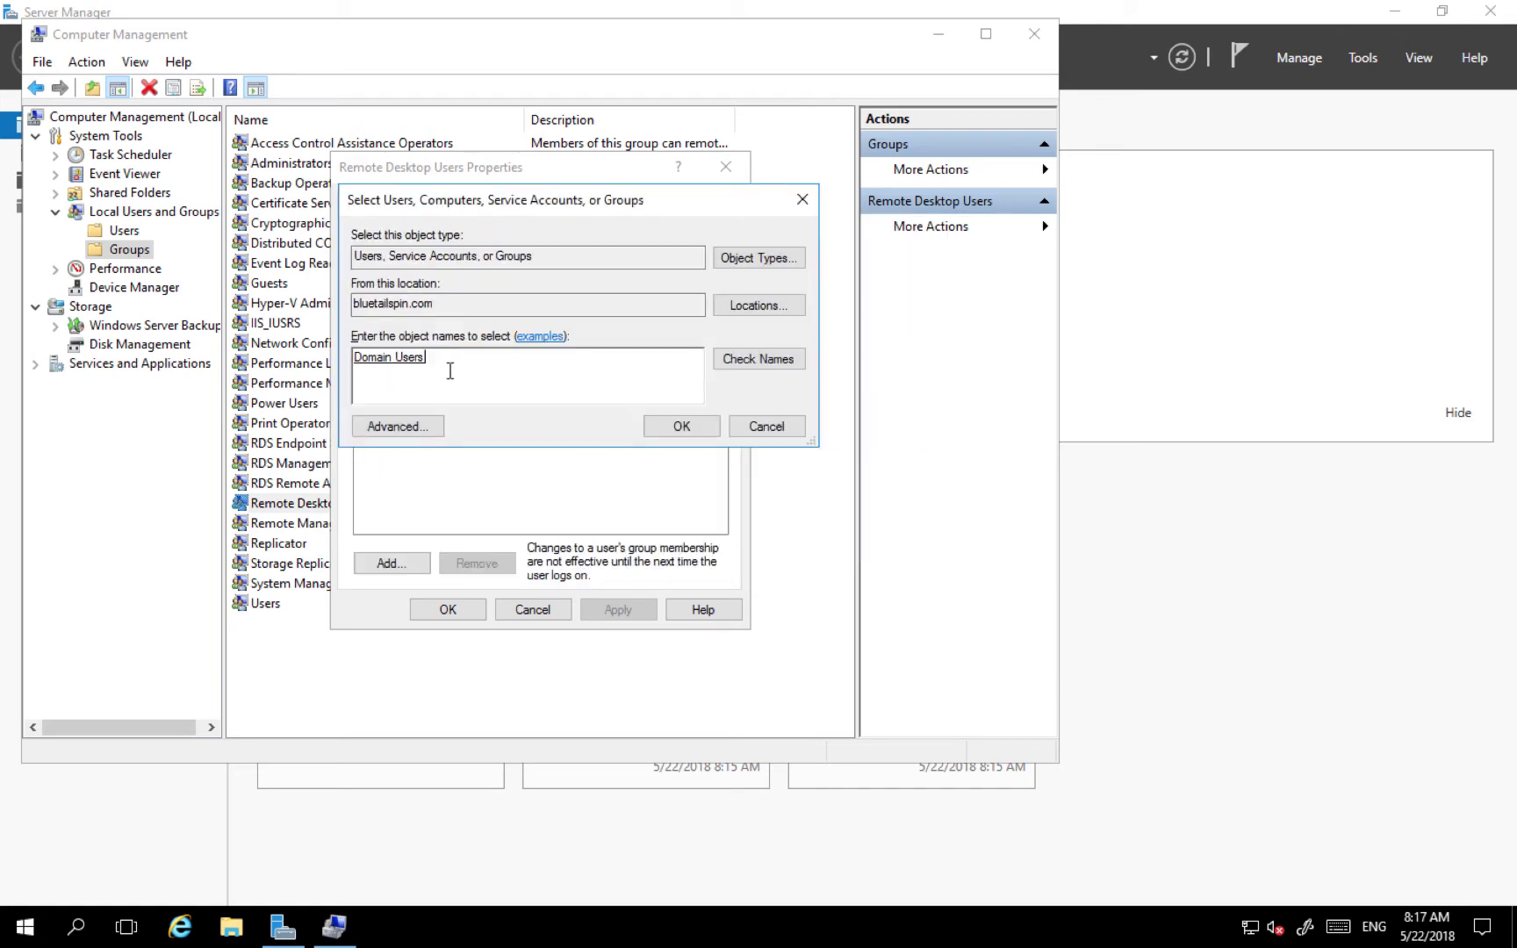
click(674, 430)
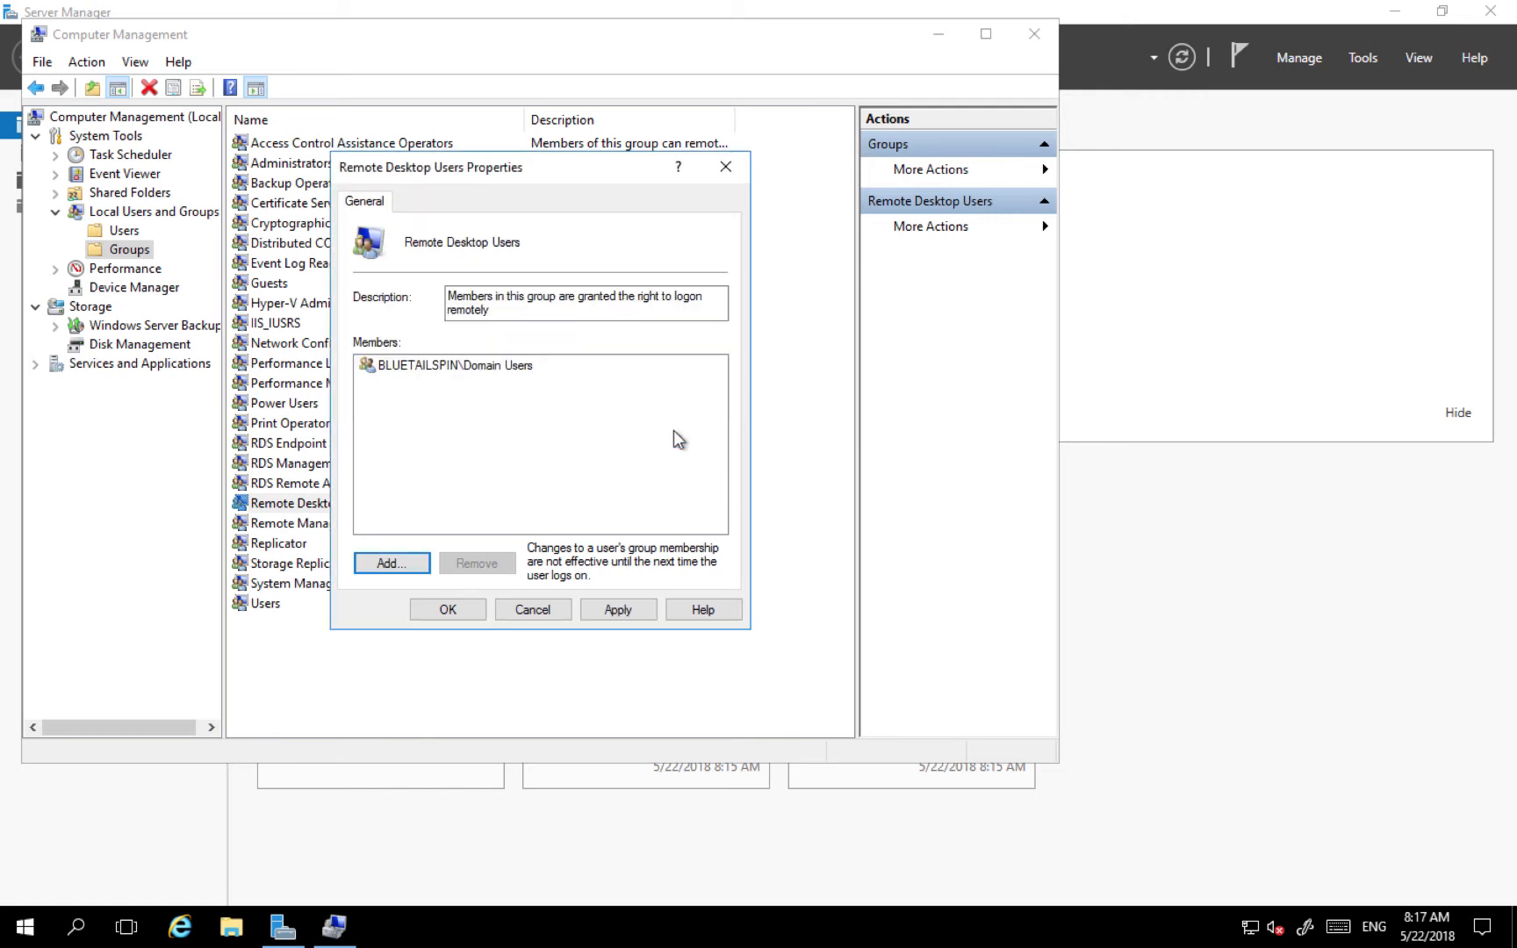
- Look up 'Domain' as another member, entering the domain admin credentials
click(405, 564)
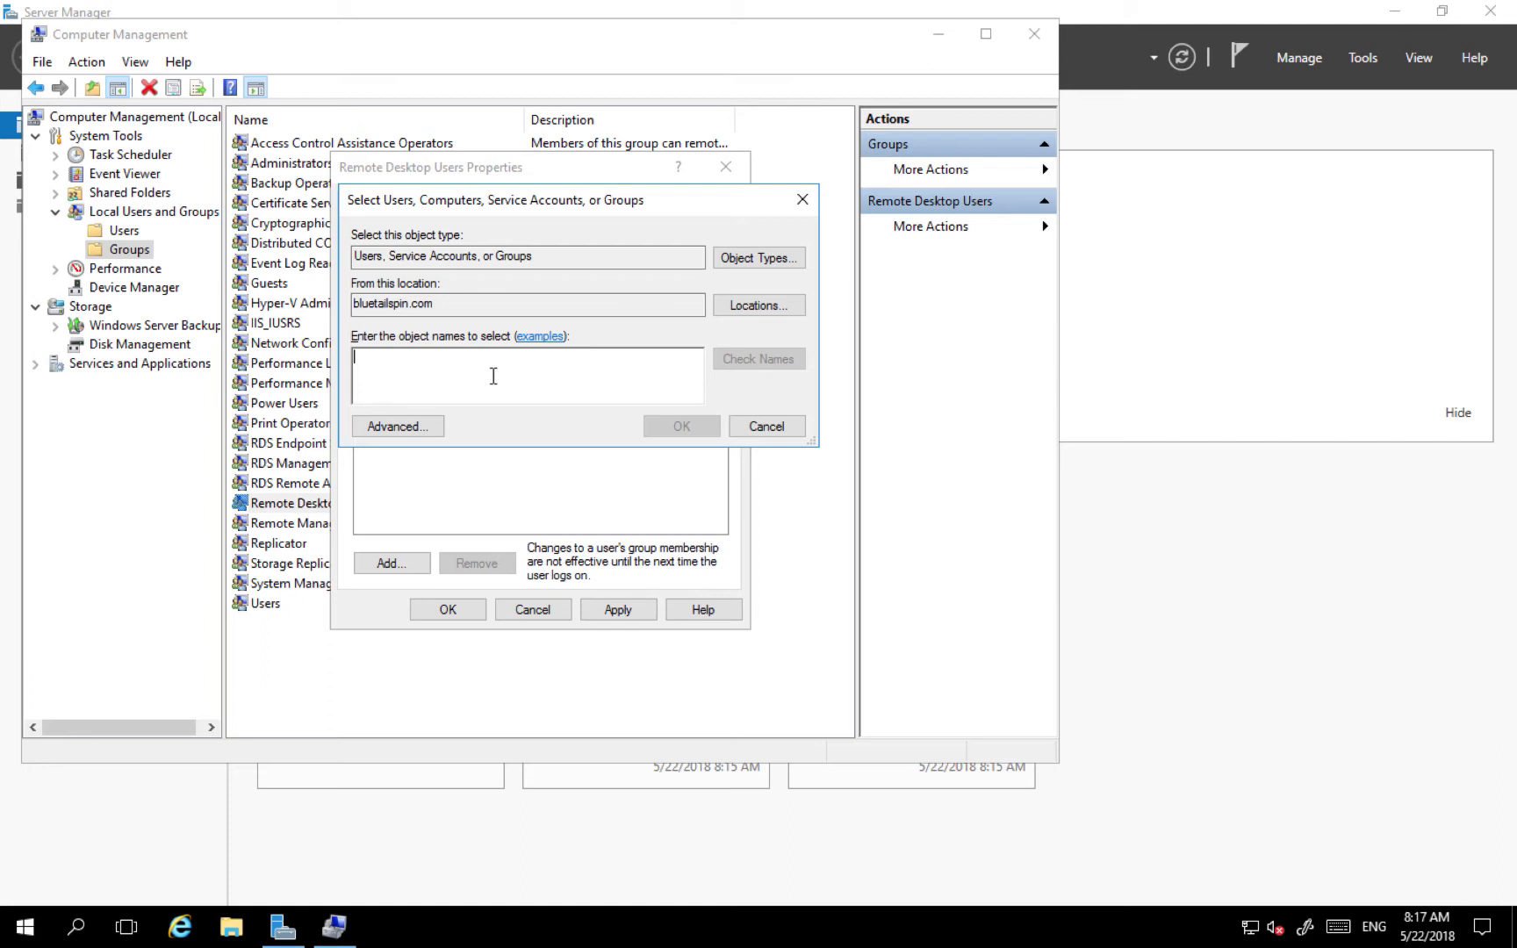
text(Domain)
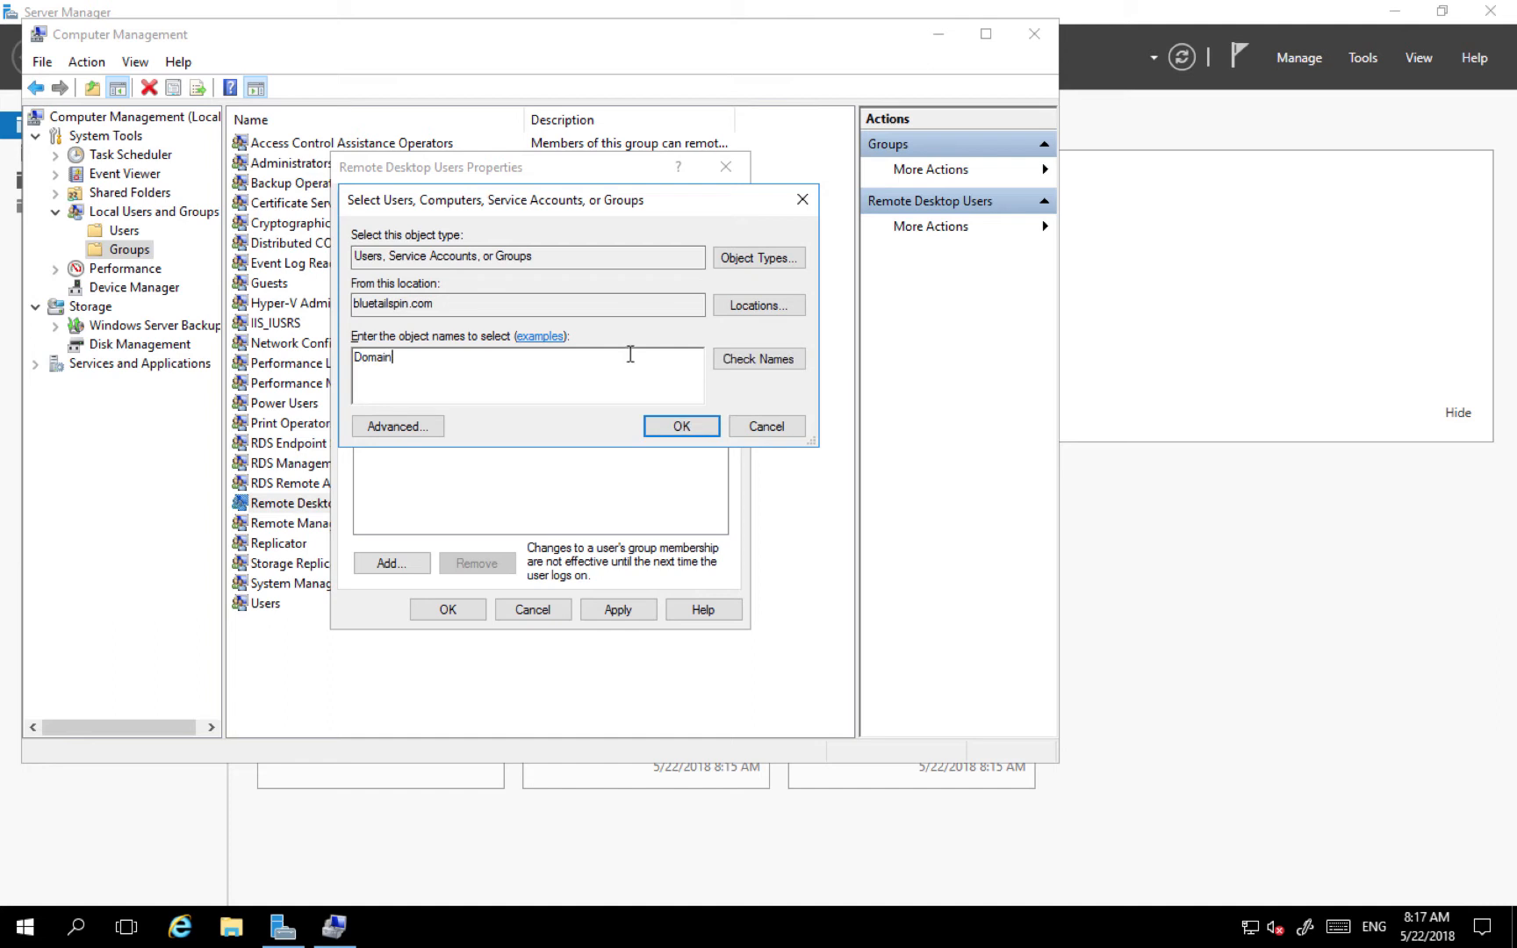
click(759, 360)
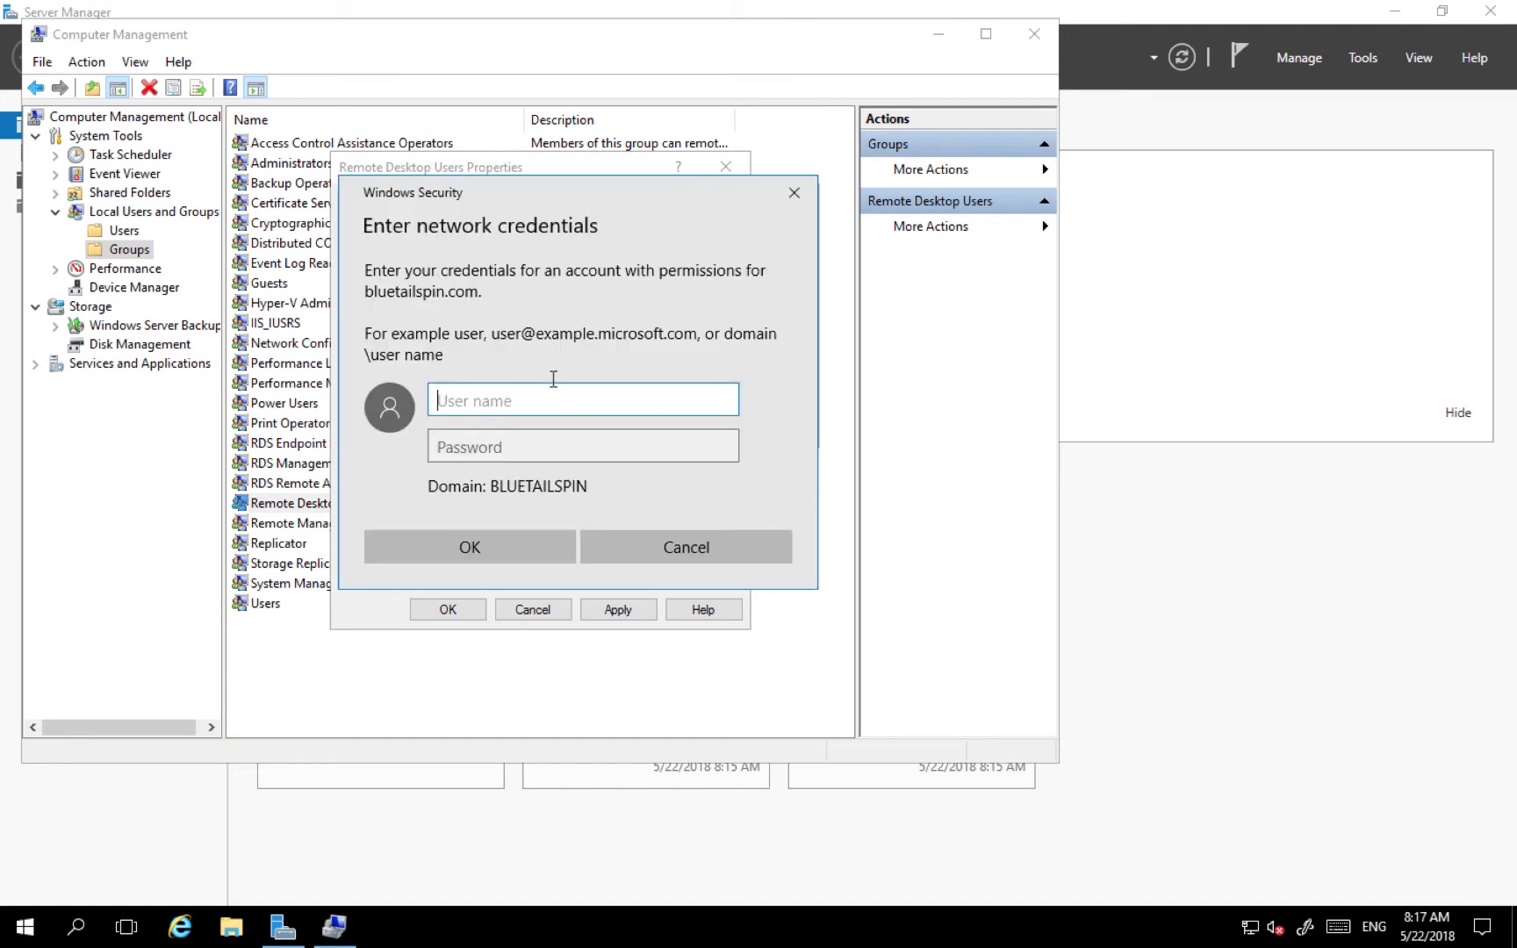
text(dmadmin)
key(Tab)
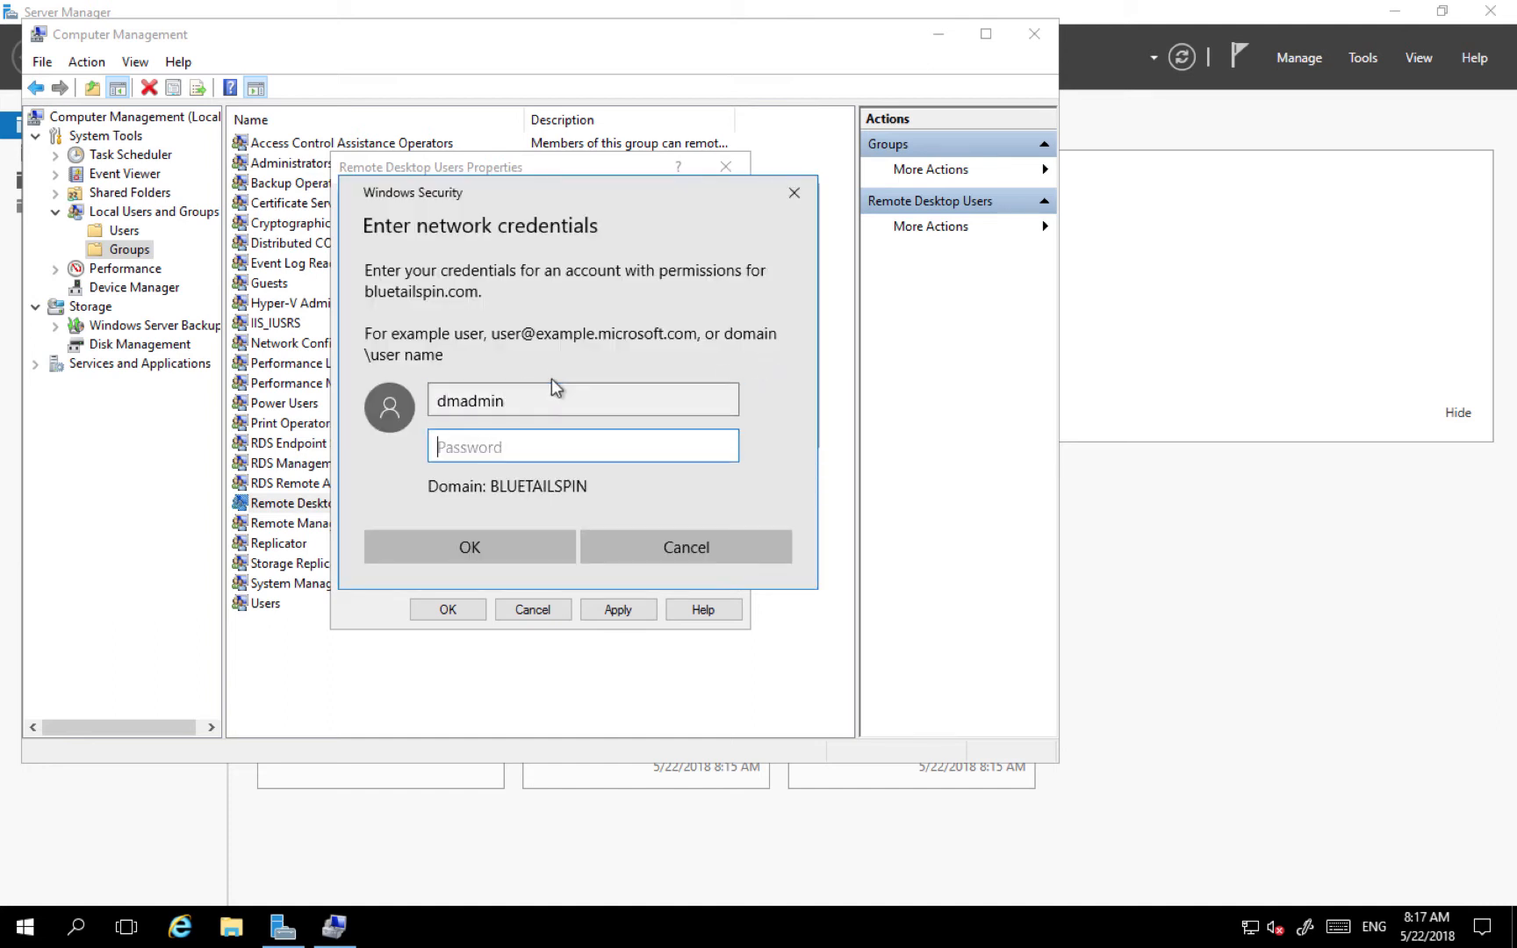
text(Pa55w.rdPa55w.rd)
click(491, 545)
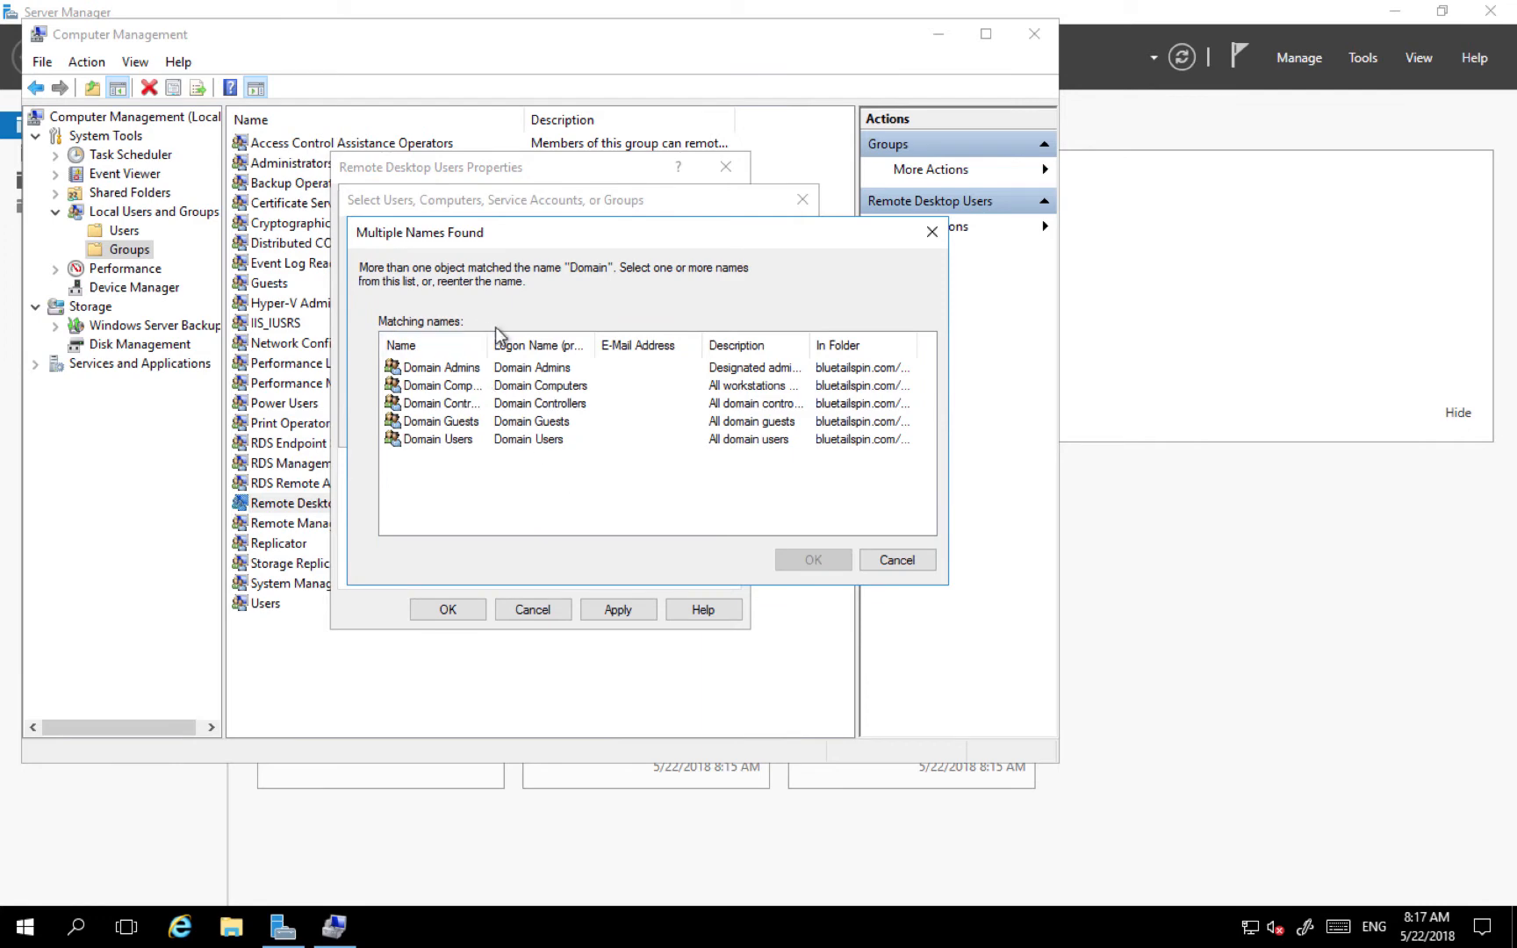
drag(487, 340, 608, 340)
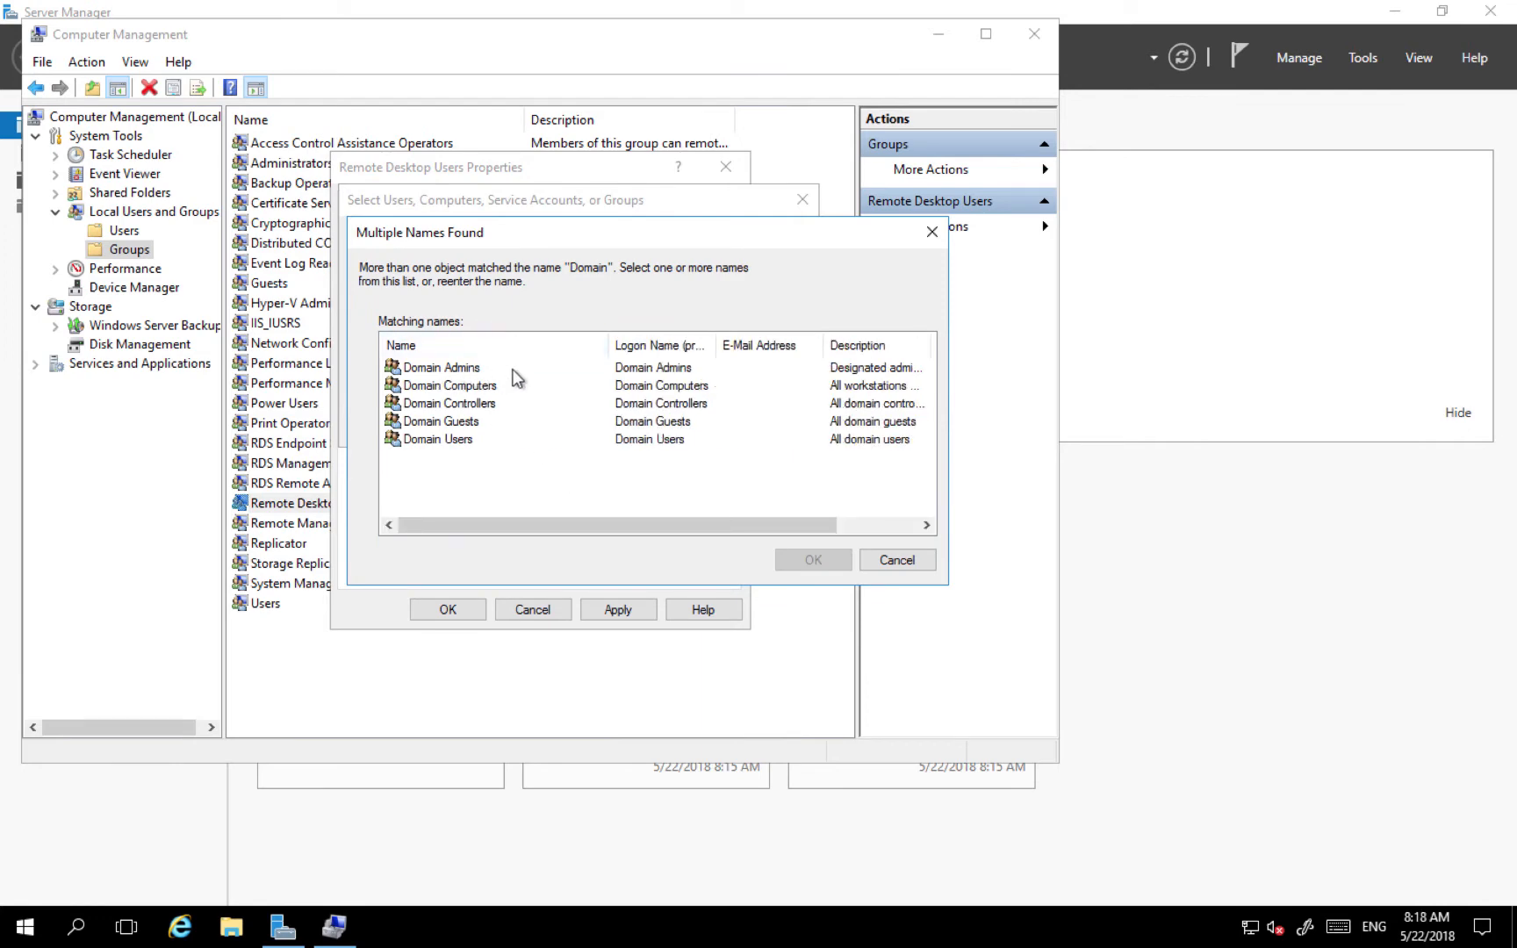
- Cancel the extra lookup, then apply and close the Remote Desktop Users properties
click(910, 562)
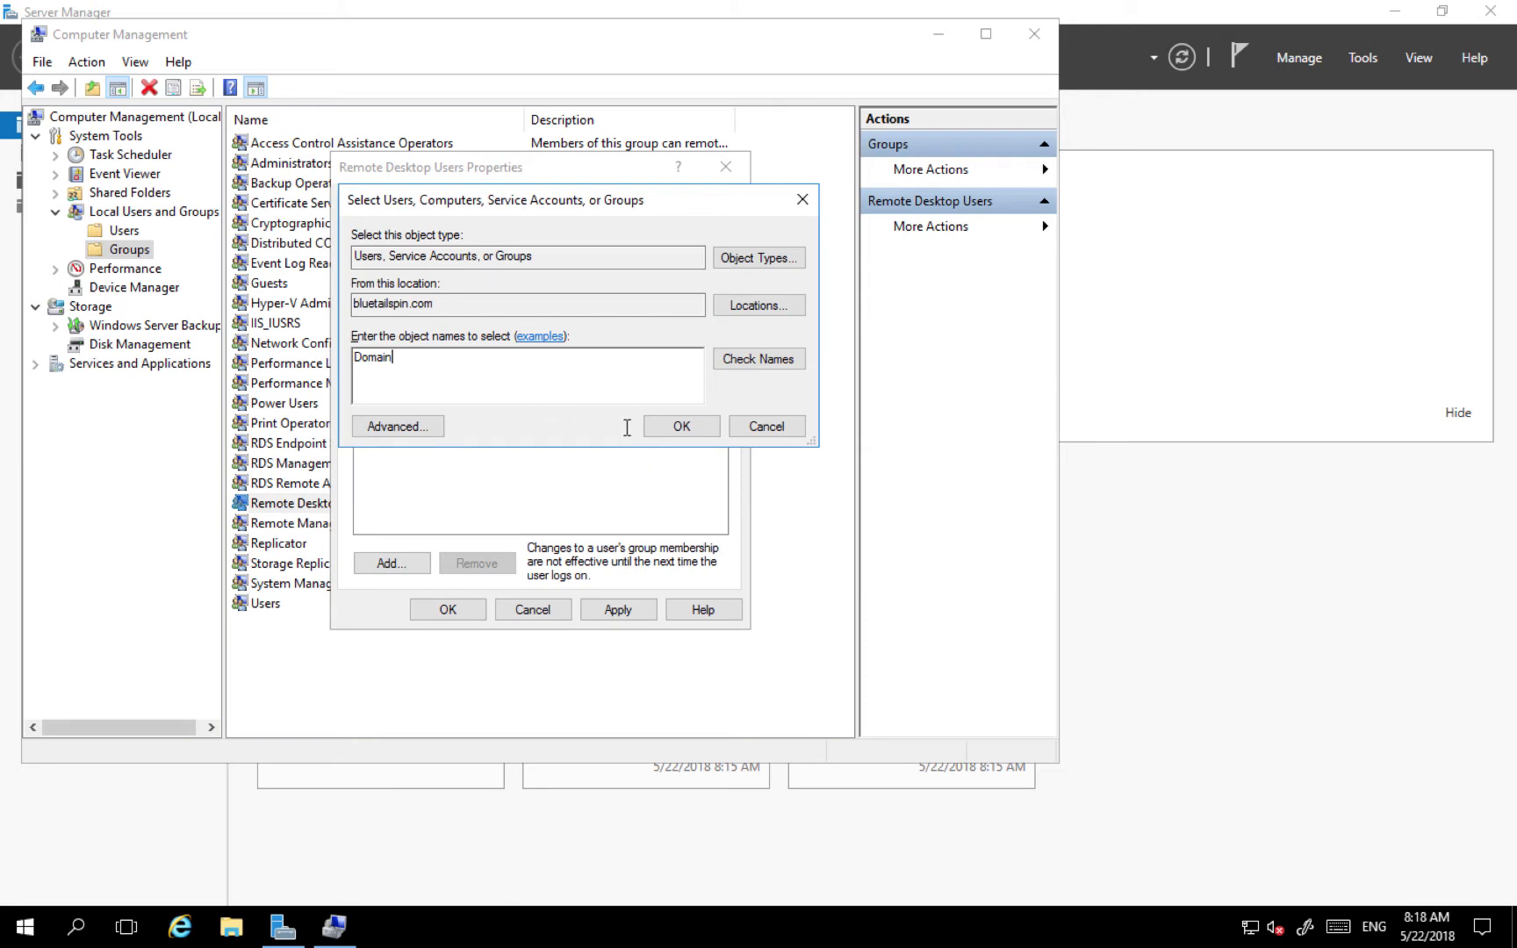
click(757, 427)
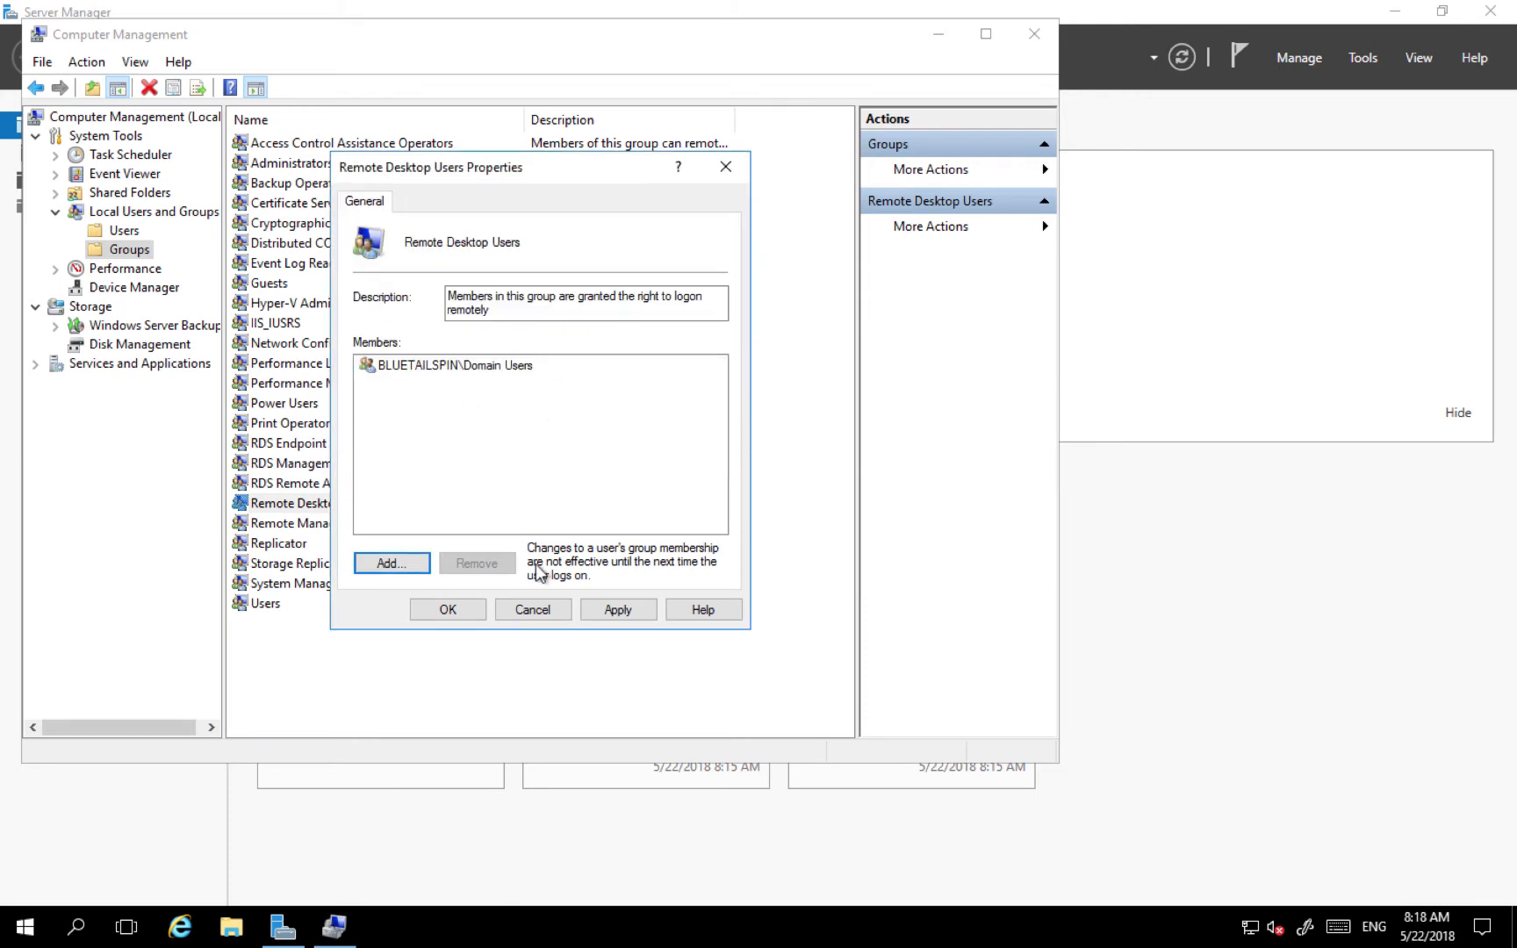
click(618, 610)
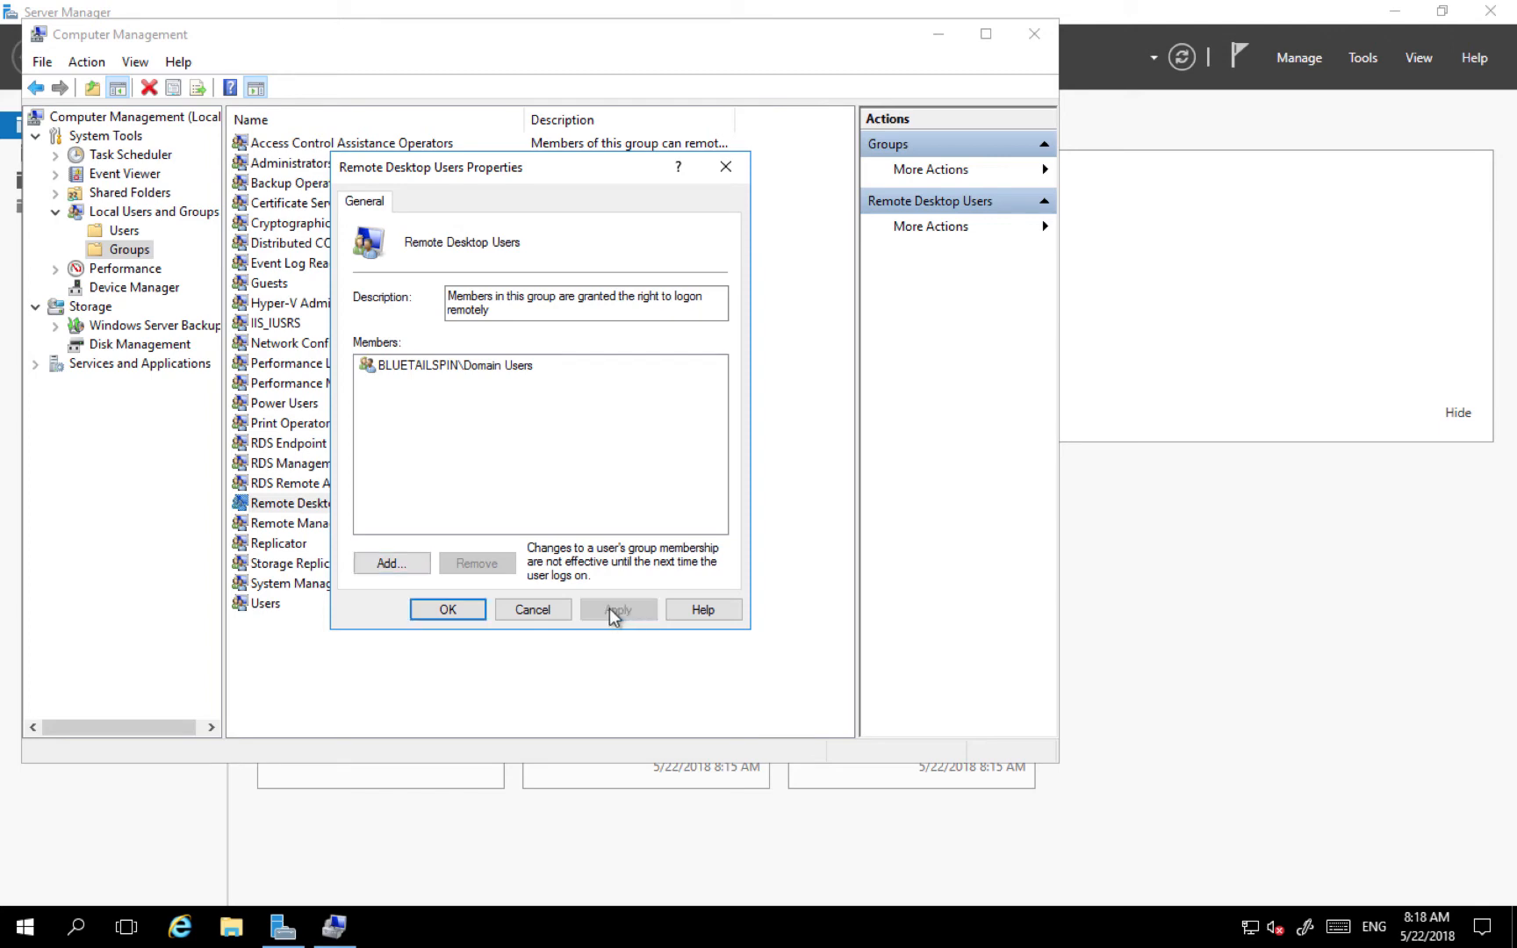
click(448, 609)
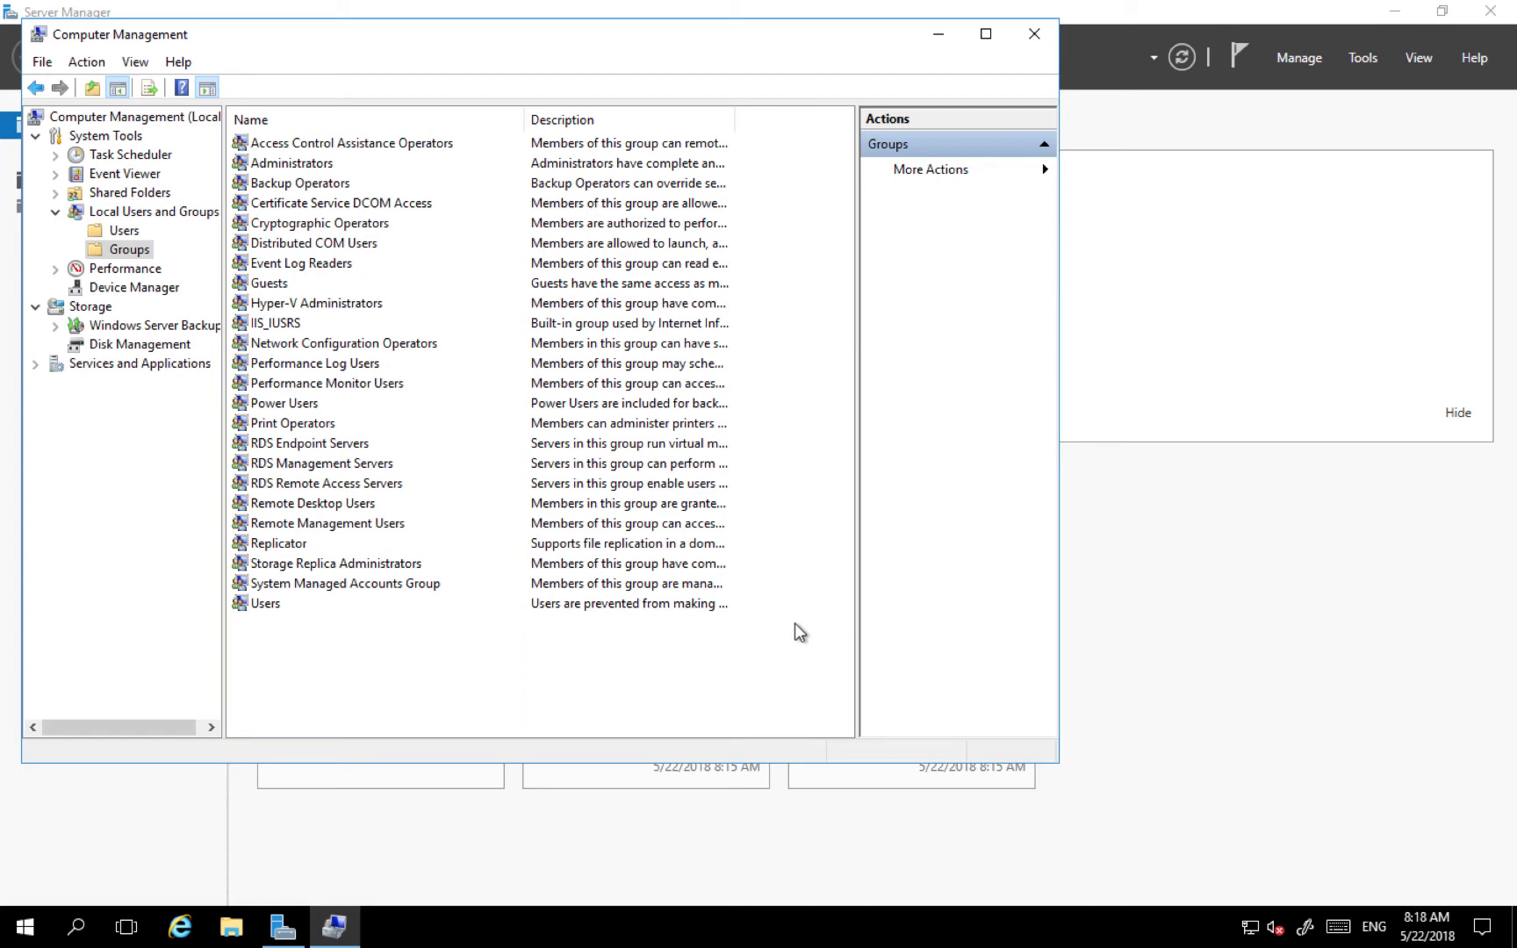
- Open This PC's Remote settings in System Properties and view the Remote Desktop Users list
click(232, 927)
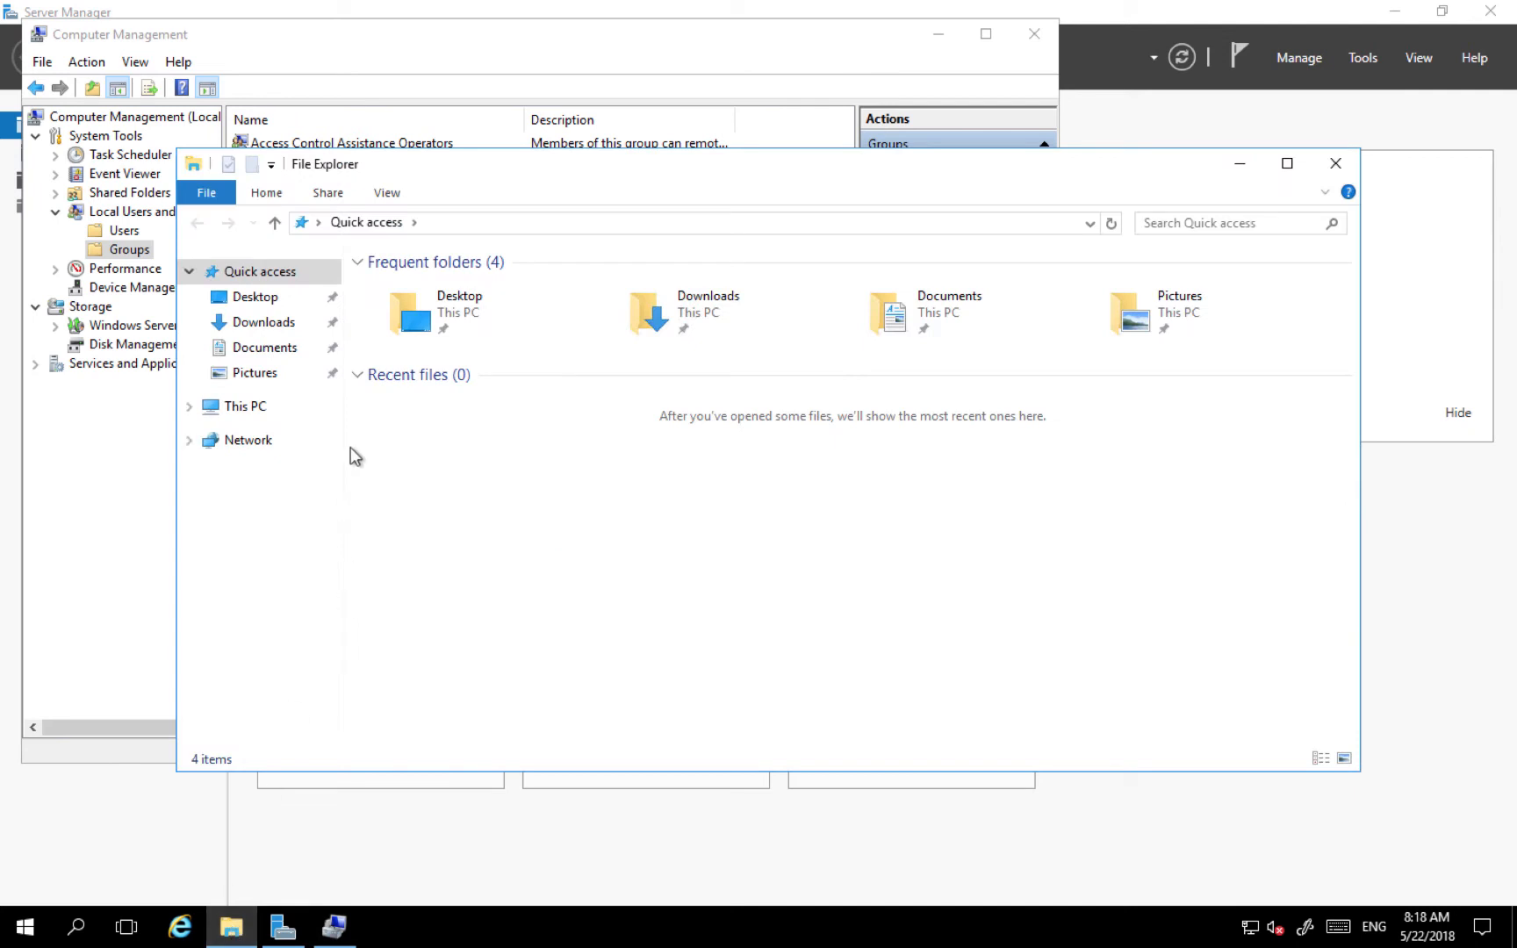
right_click(246, 409)
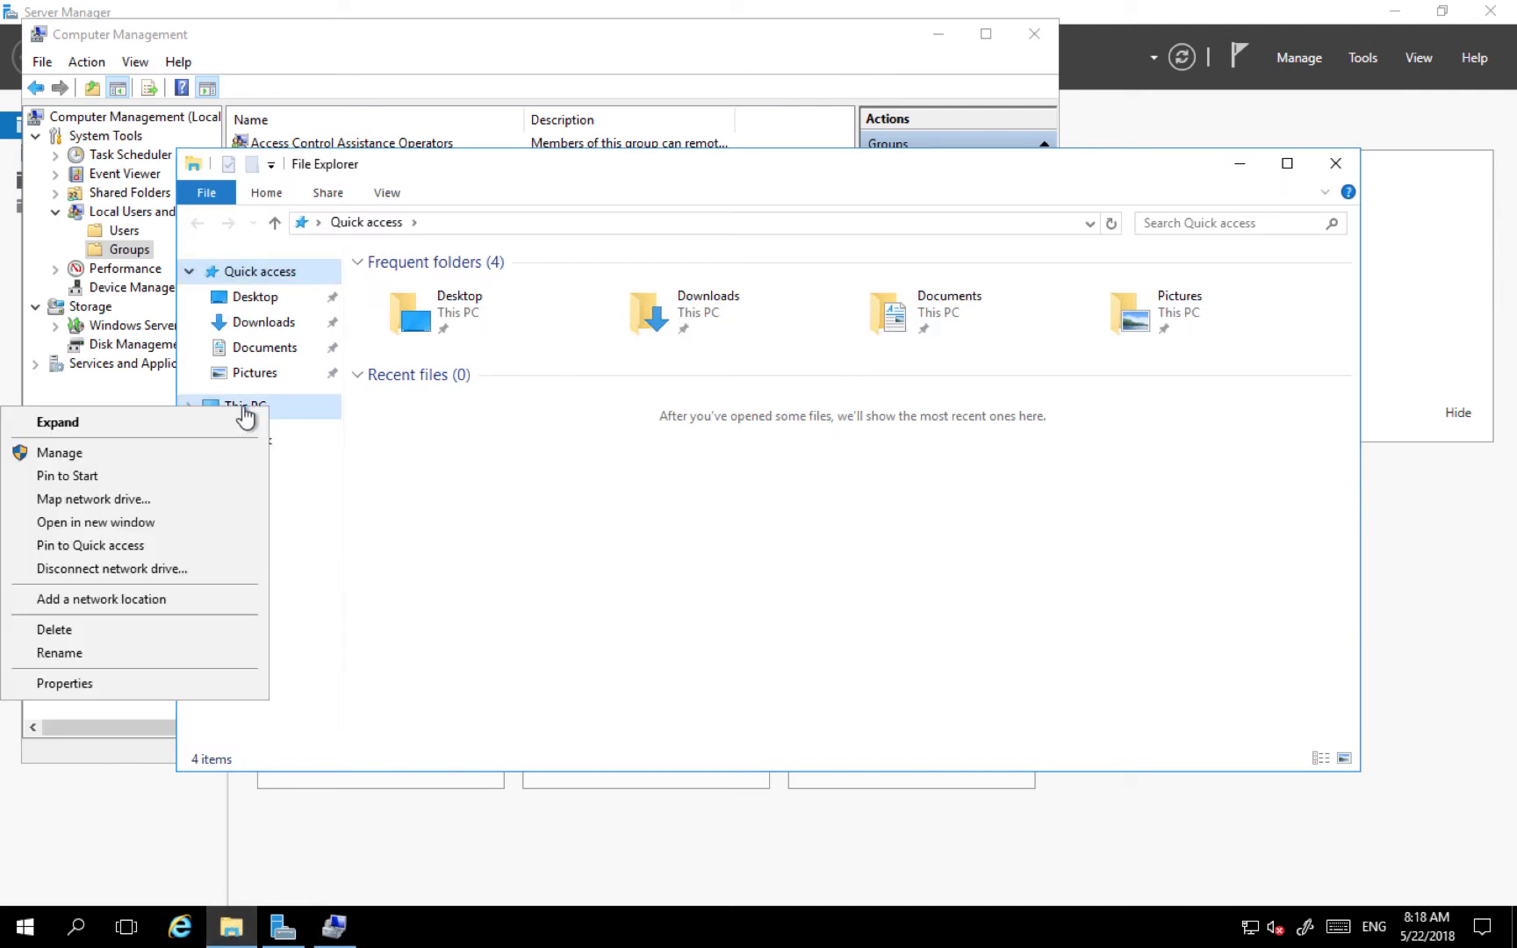
click(81, 684)
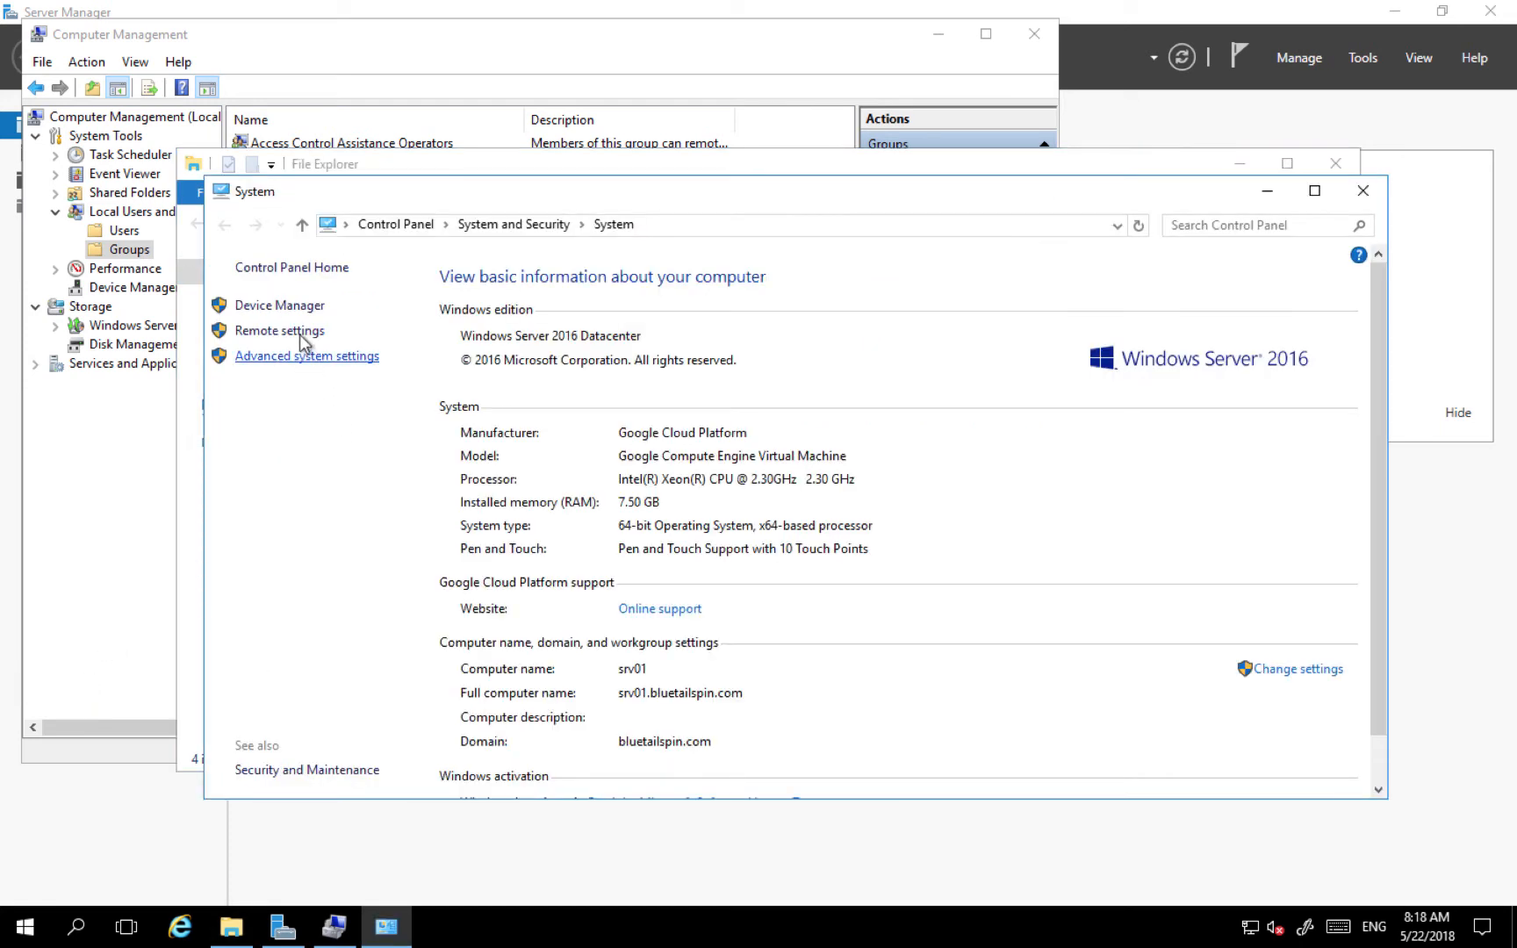
click(299, 332)
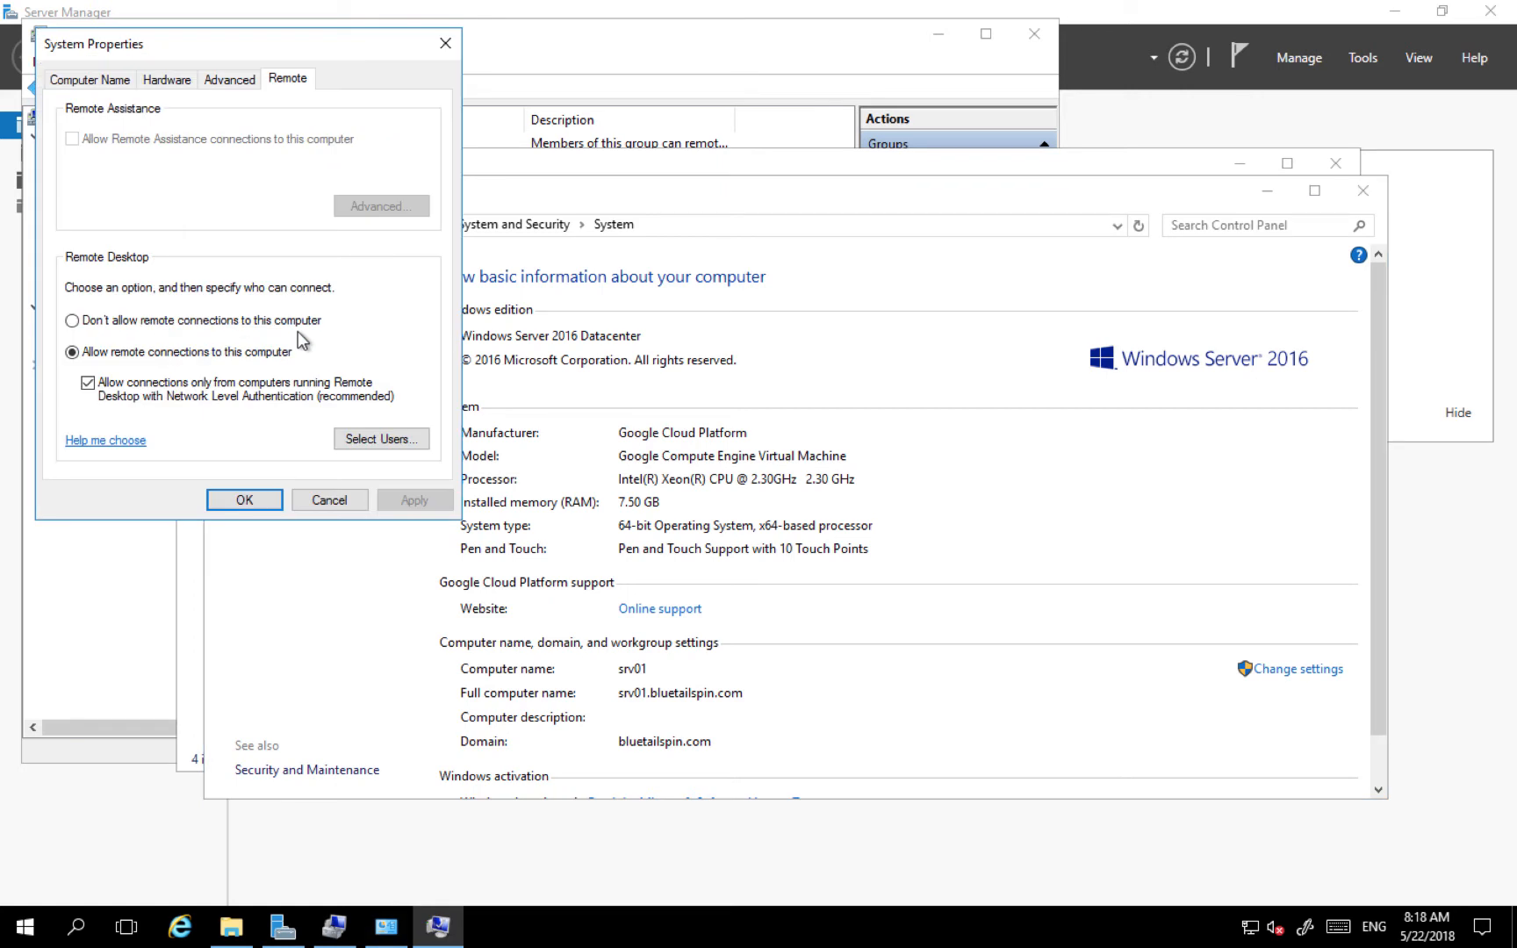
drag(322, 46, 409, 213)
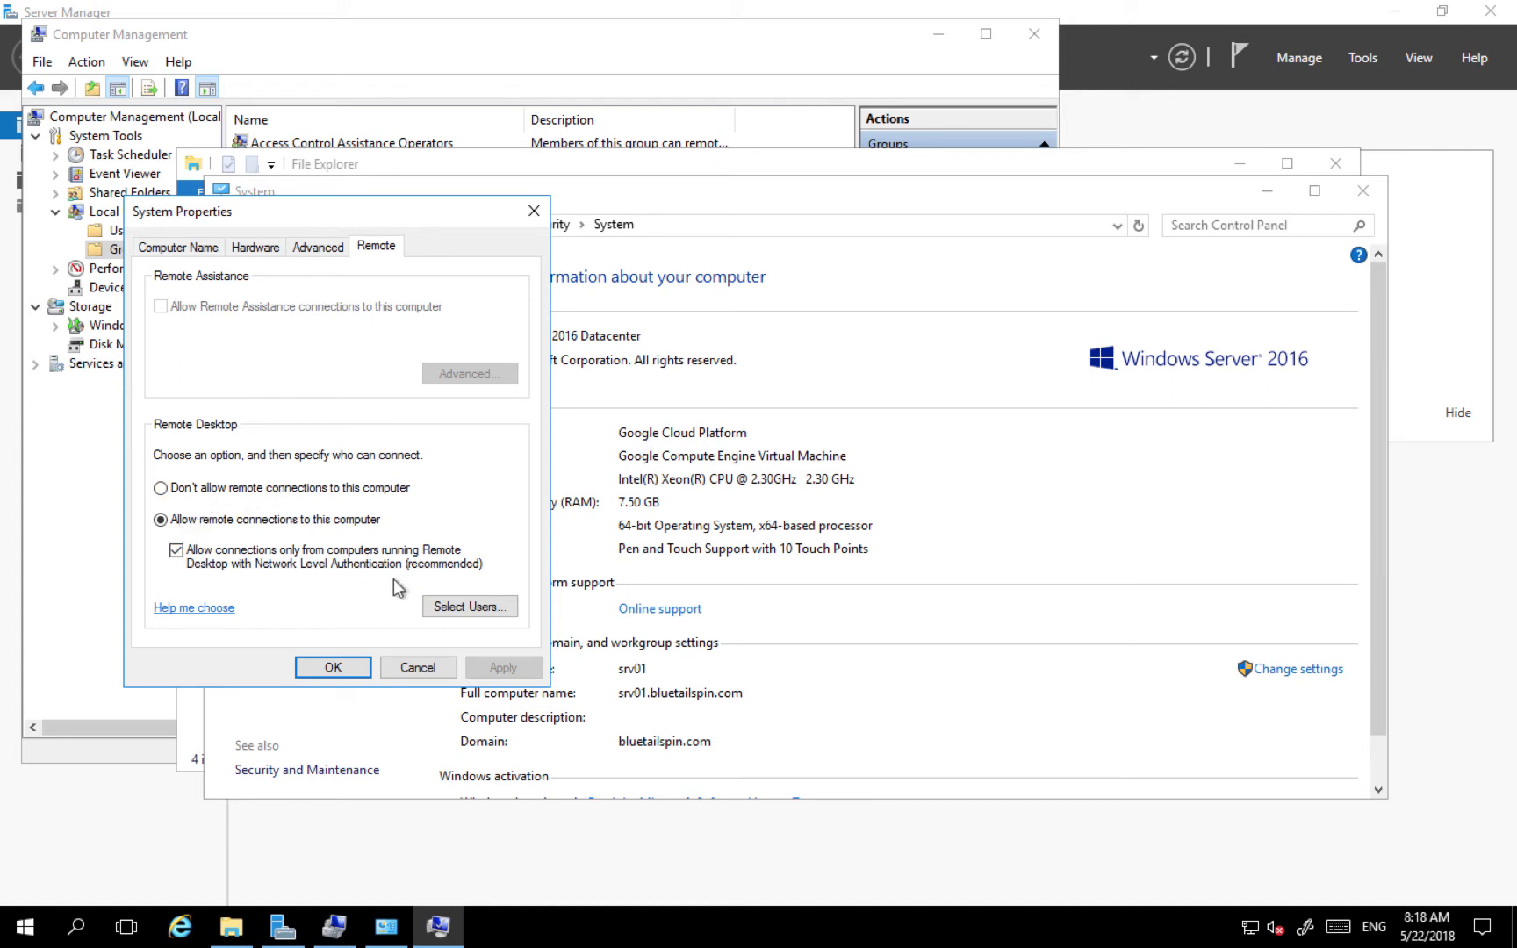
click(473, 615)
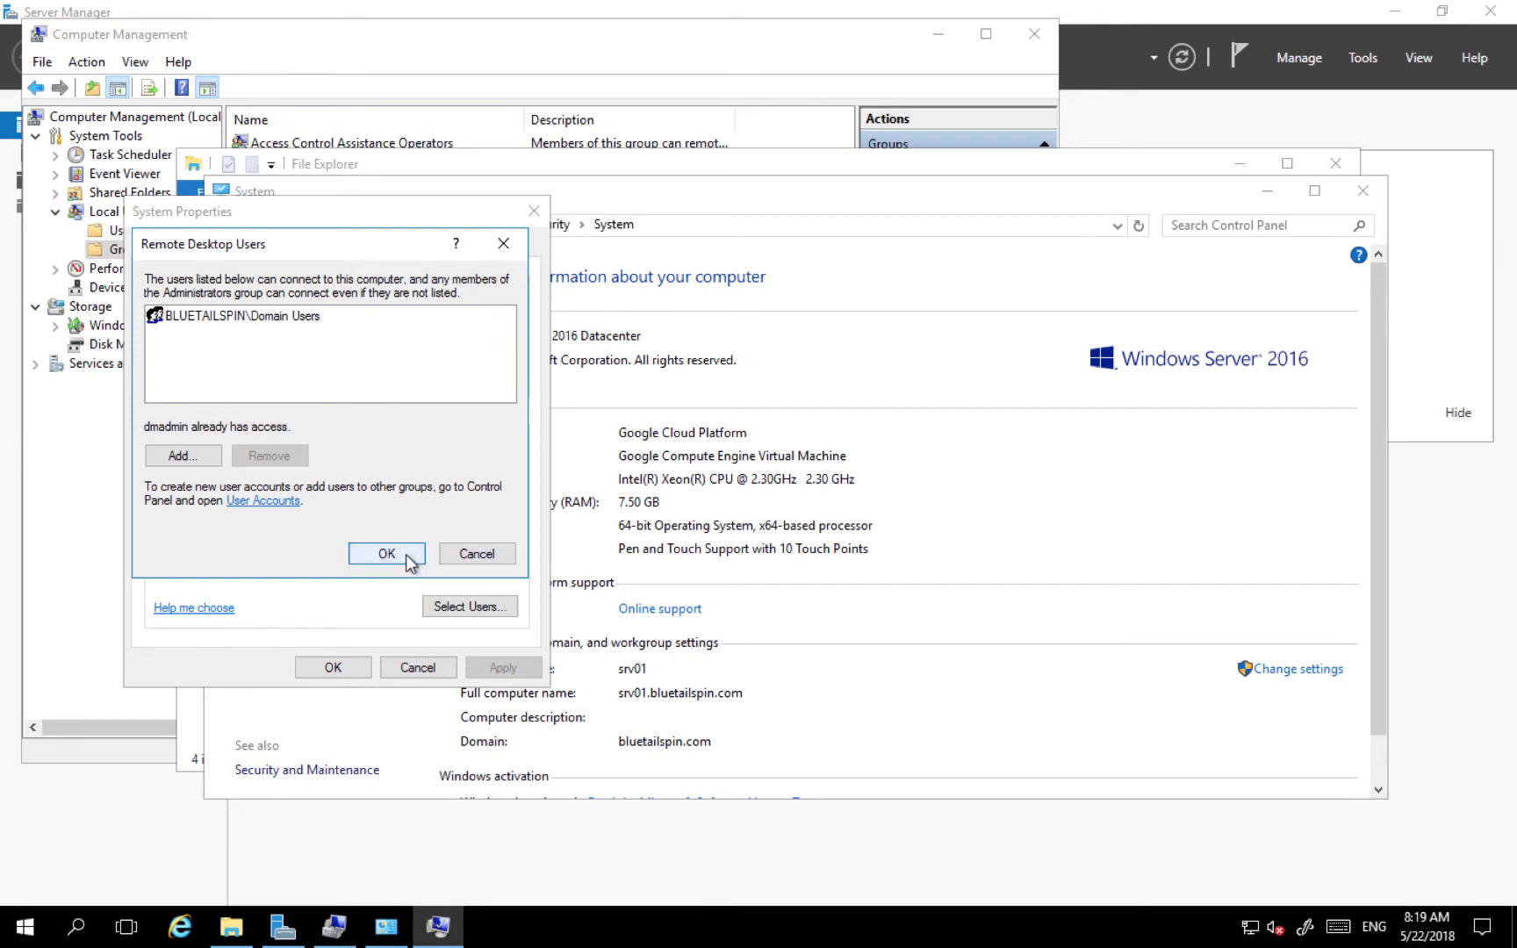
- Look up 'Domain', re-entering the domain admin credentials after a wrong-password error
click(203, 454)
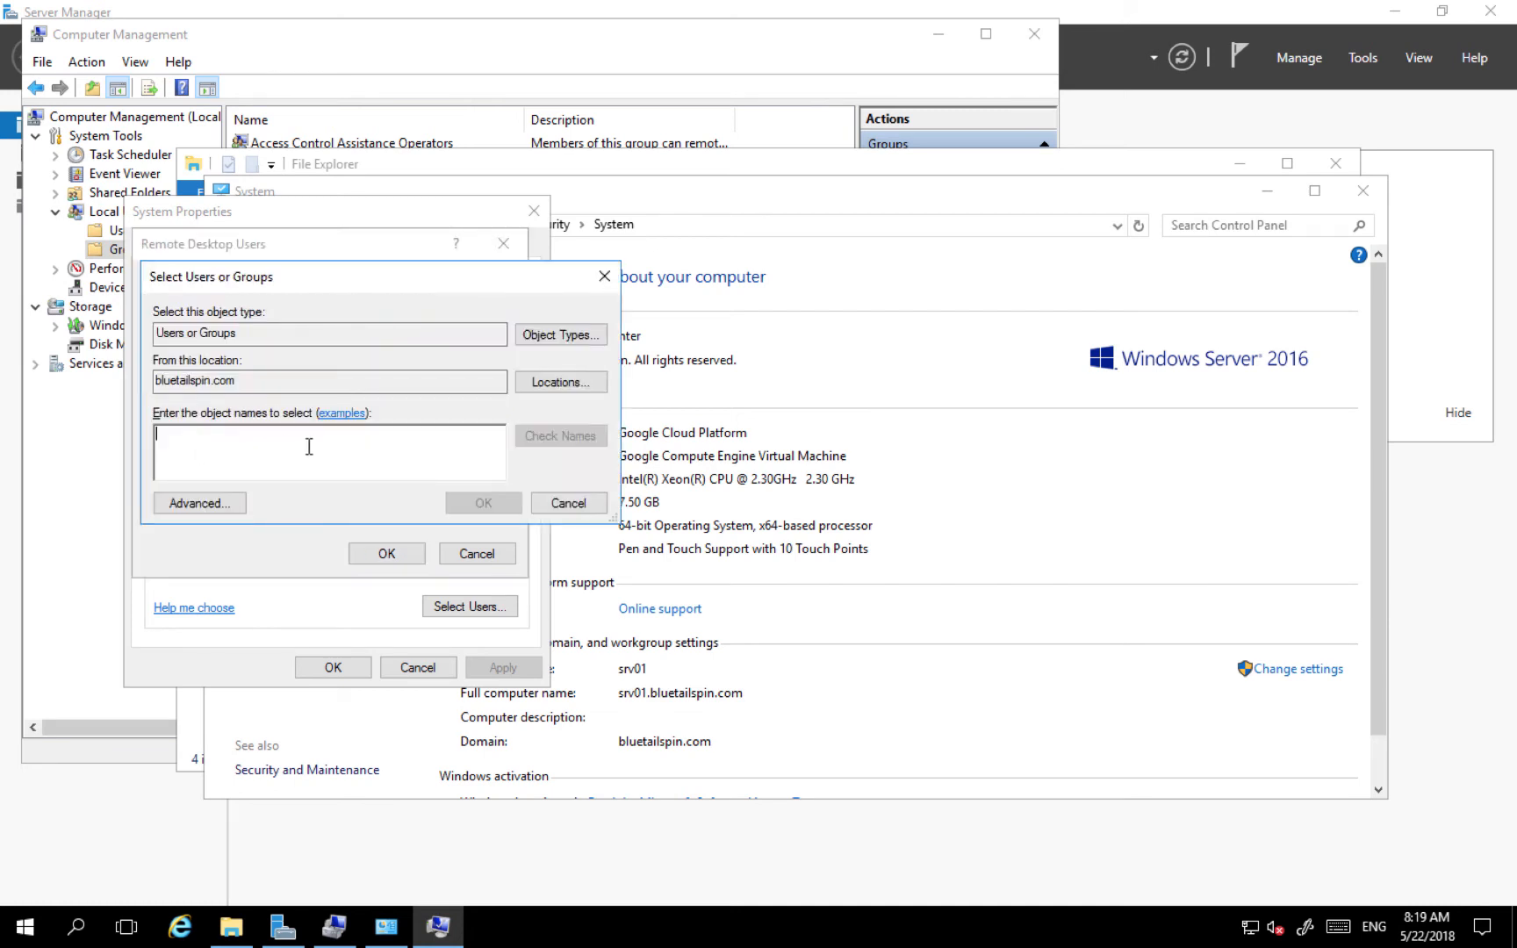
text(Domain)
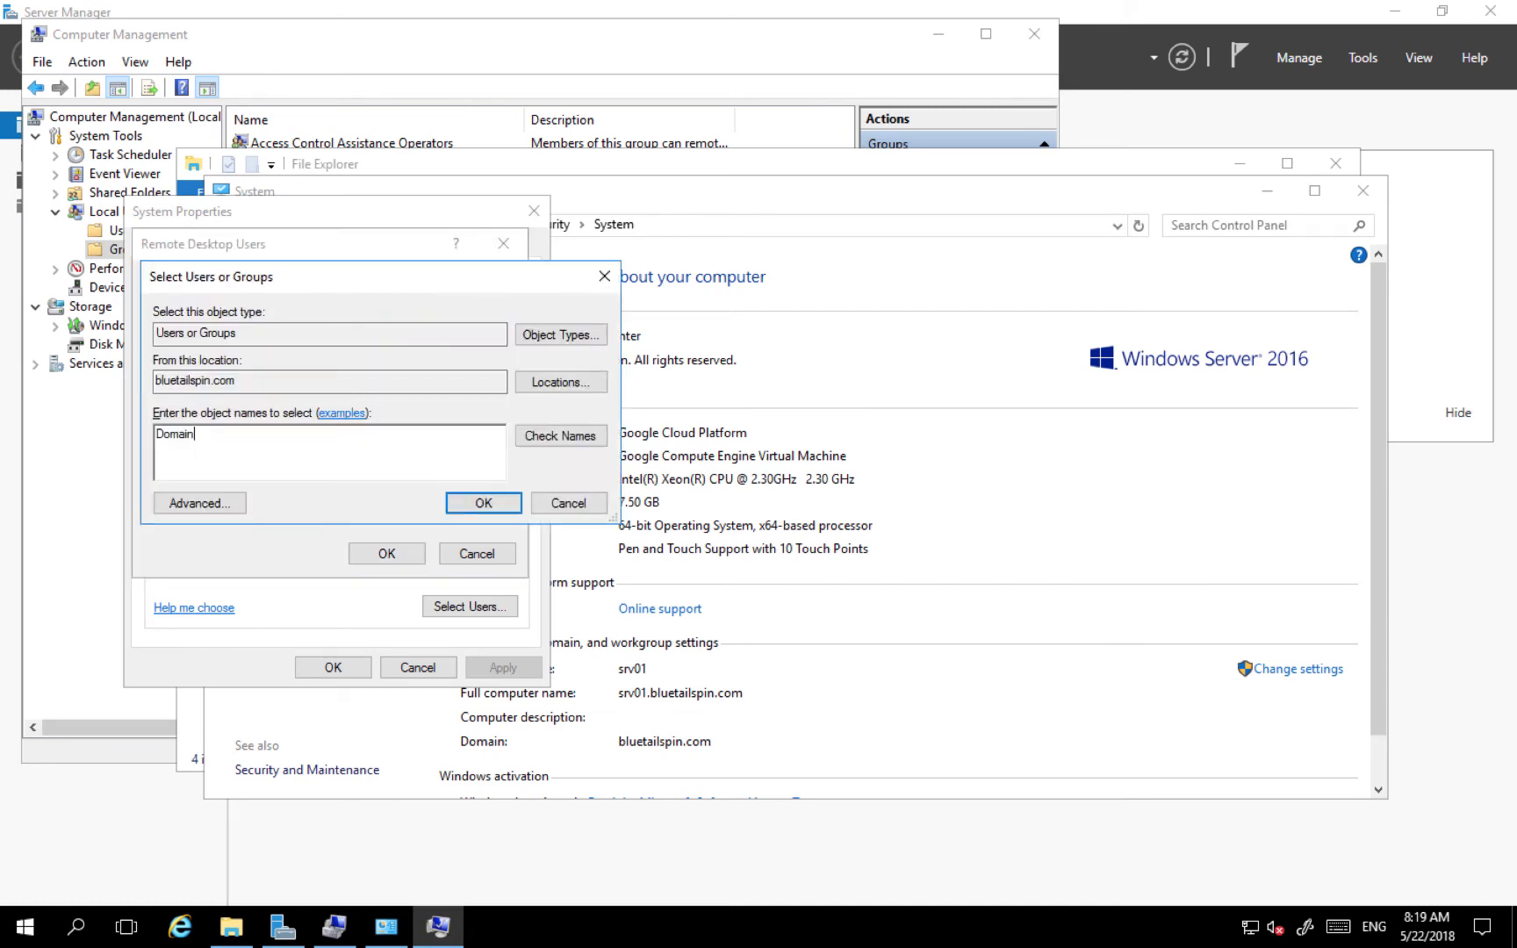
click(589, 439)
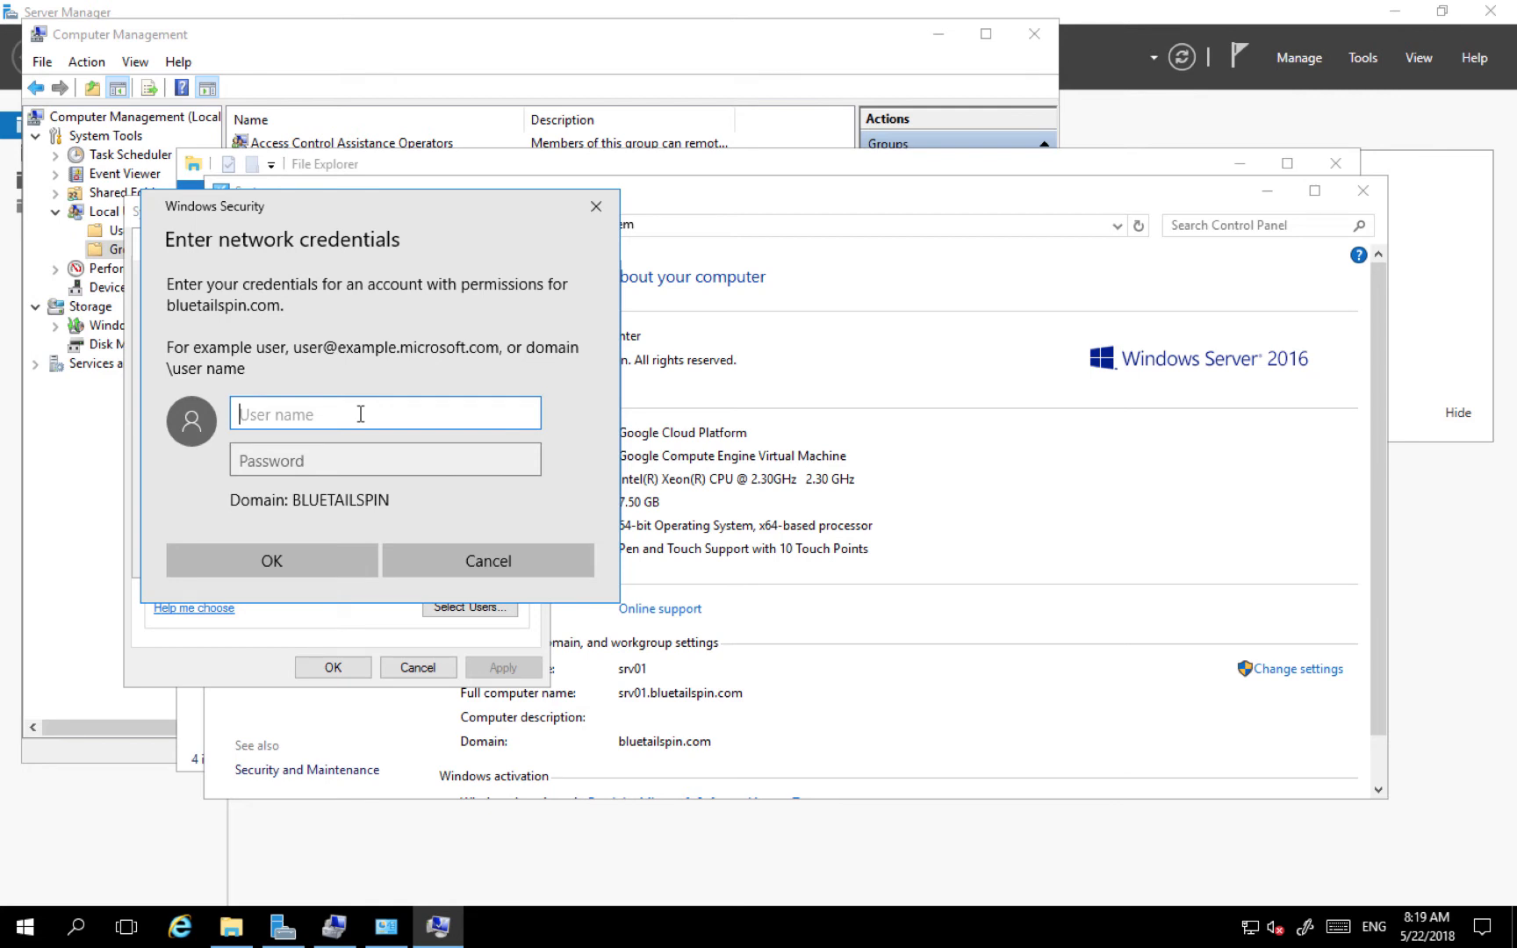
text(dmadmin)
key(Tab)
text(••)
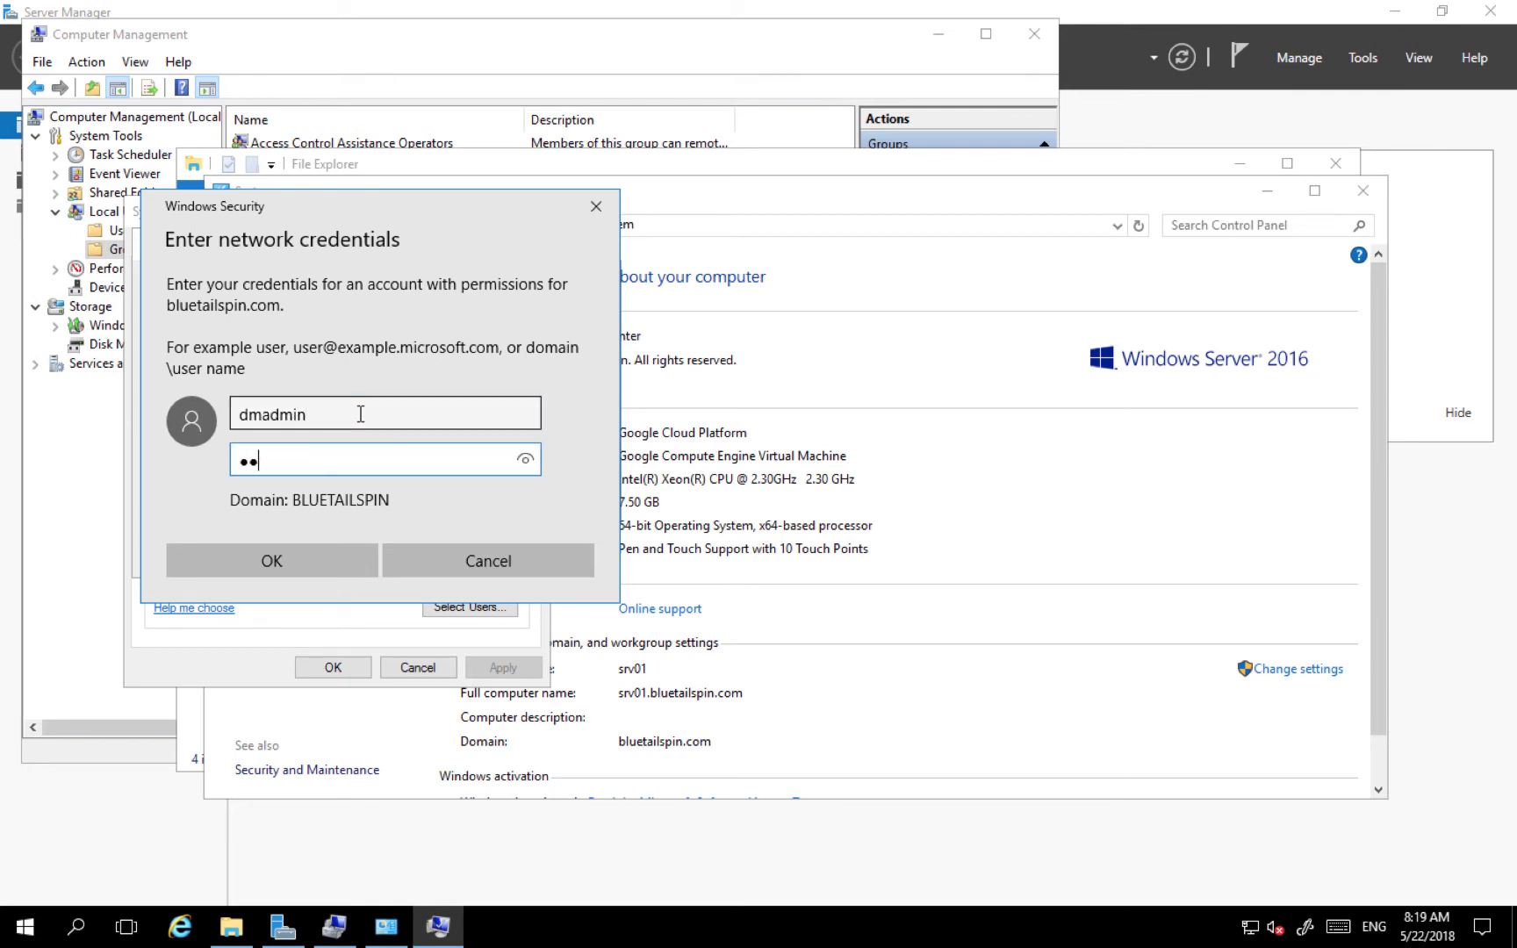
text(••••••••••••••)
key(Return)
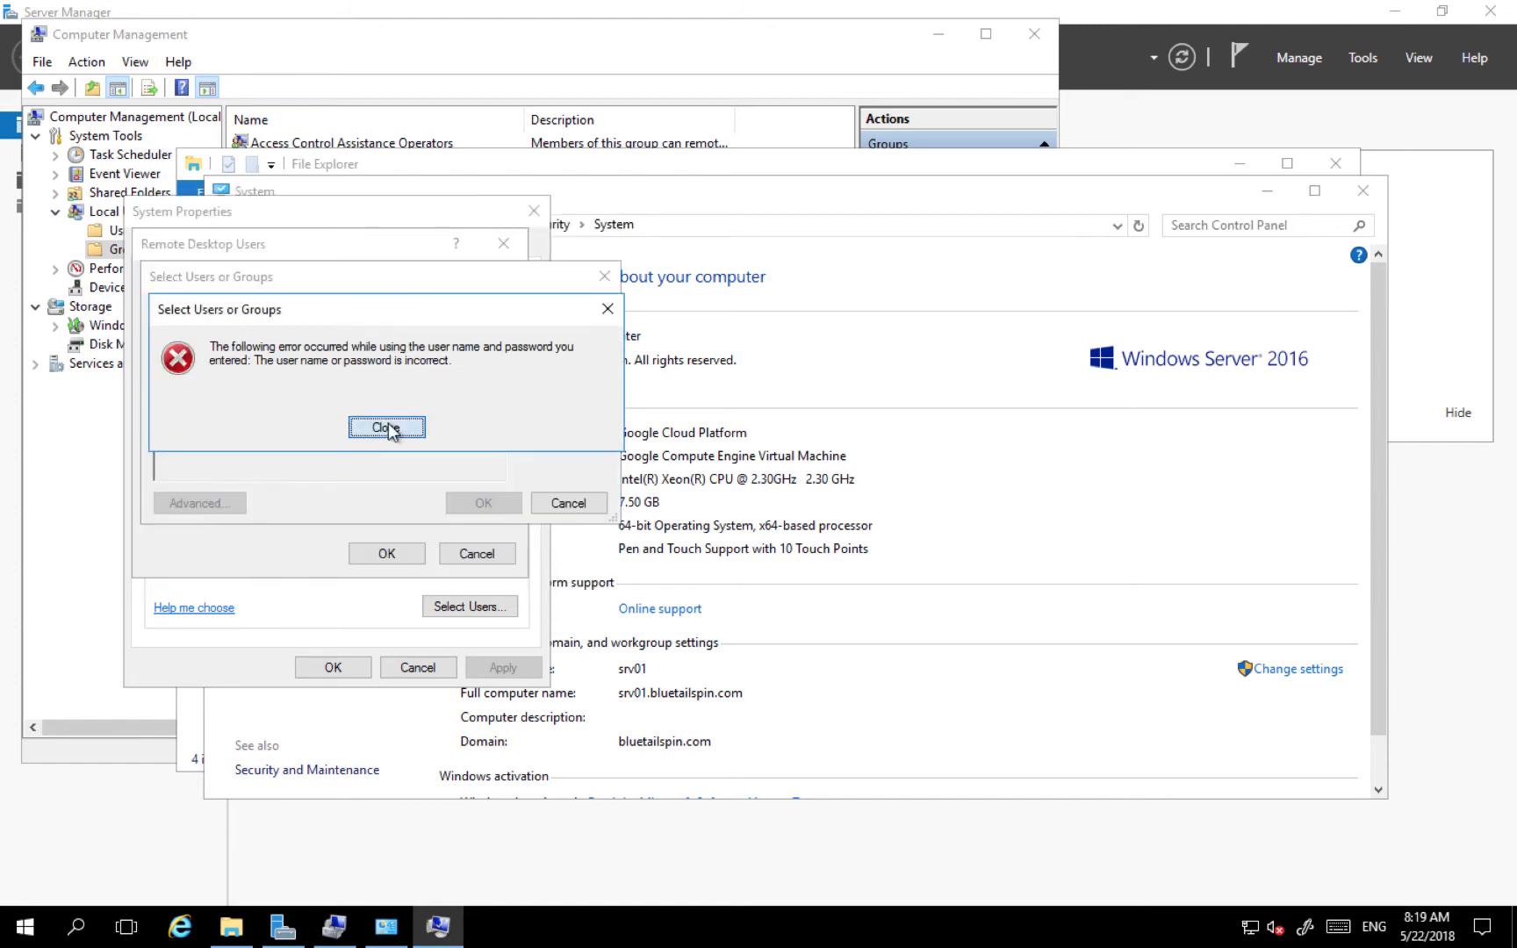
click(382, 427)
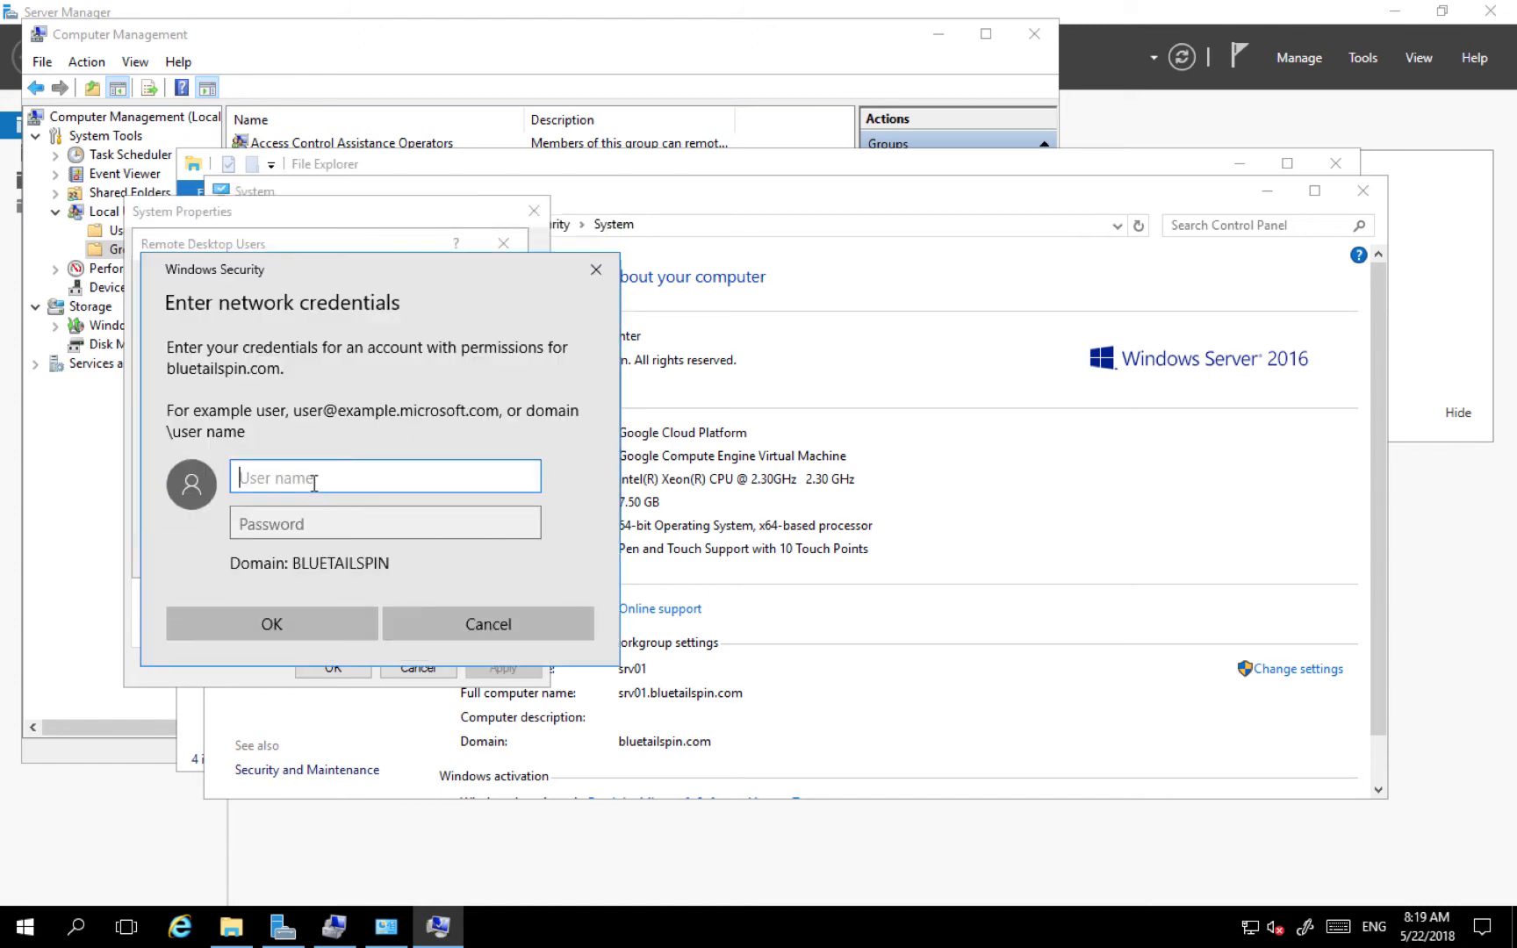
text(dmadmin)
key(Tab)
text(••••••)
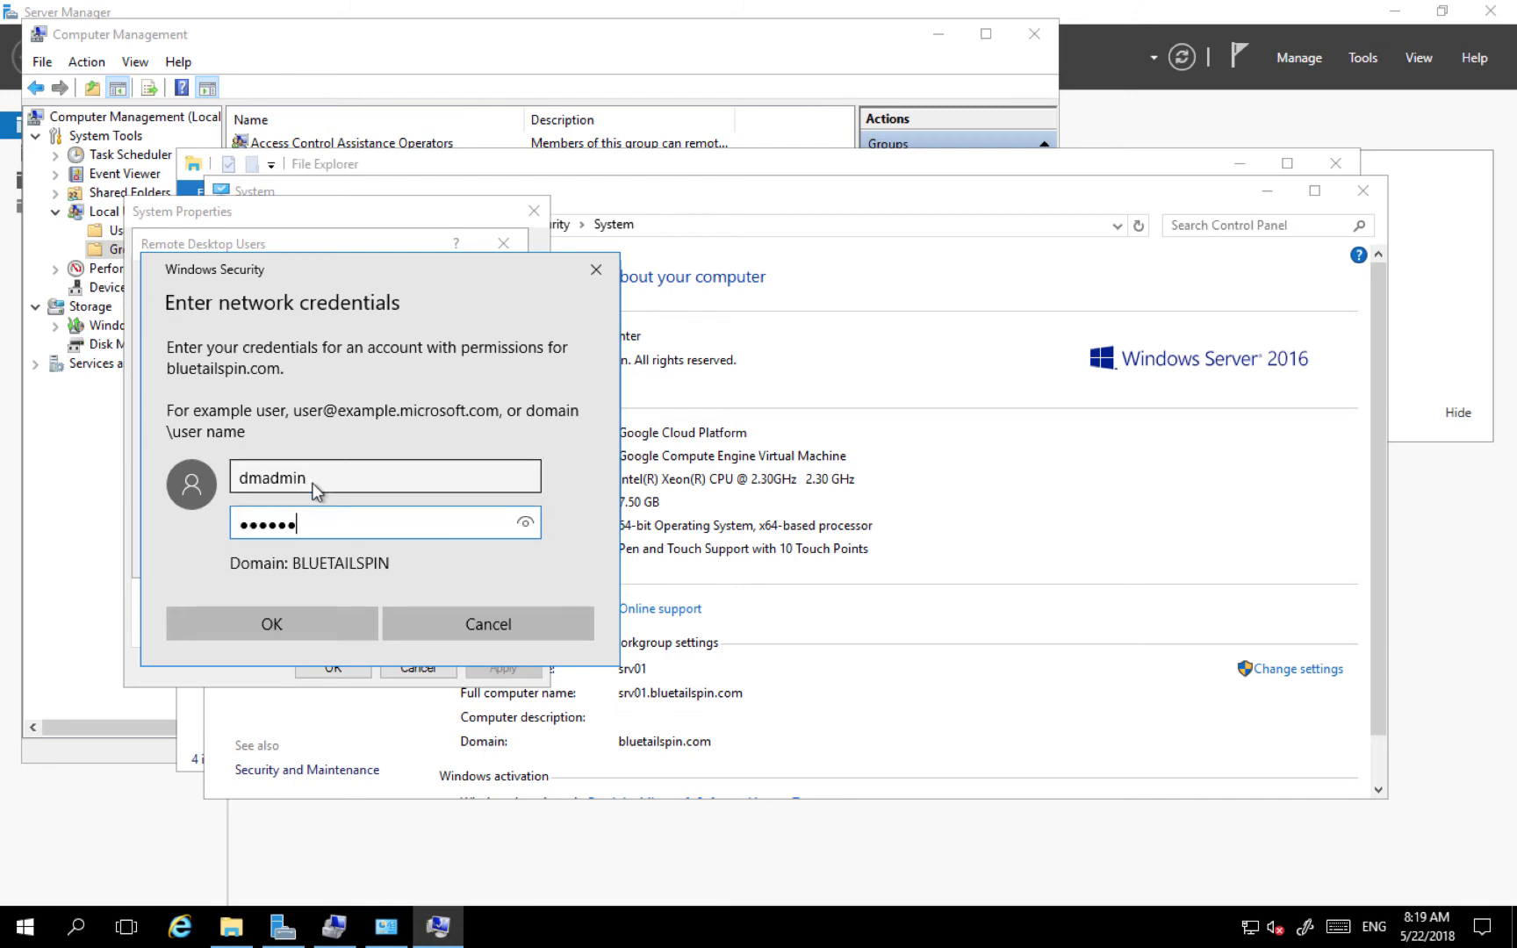
text(••••••••••)
click(301, 624)
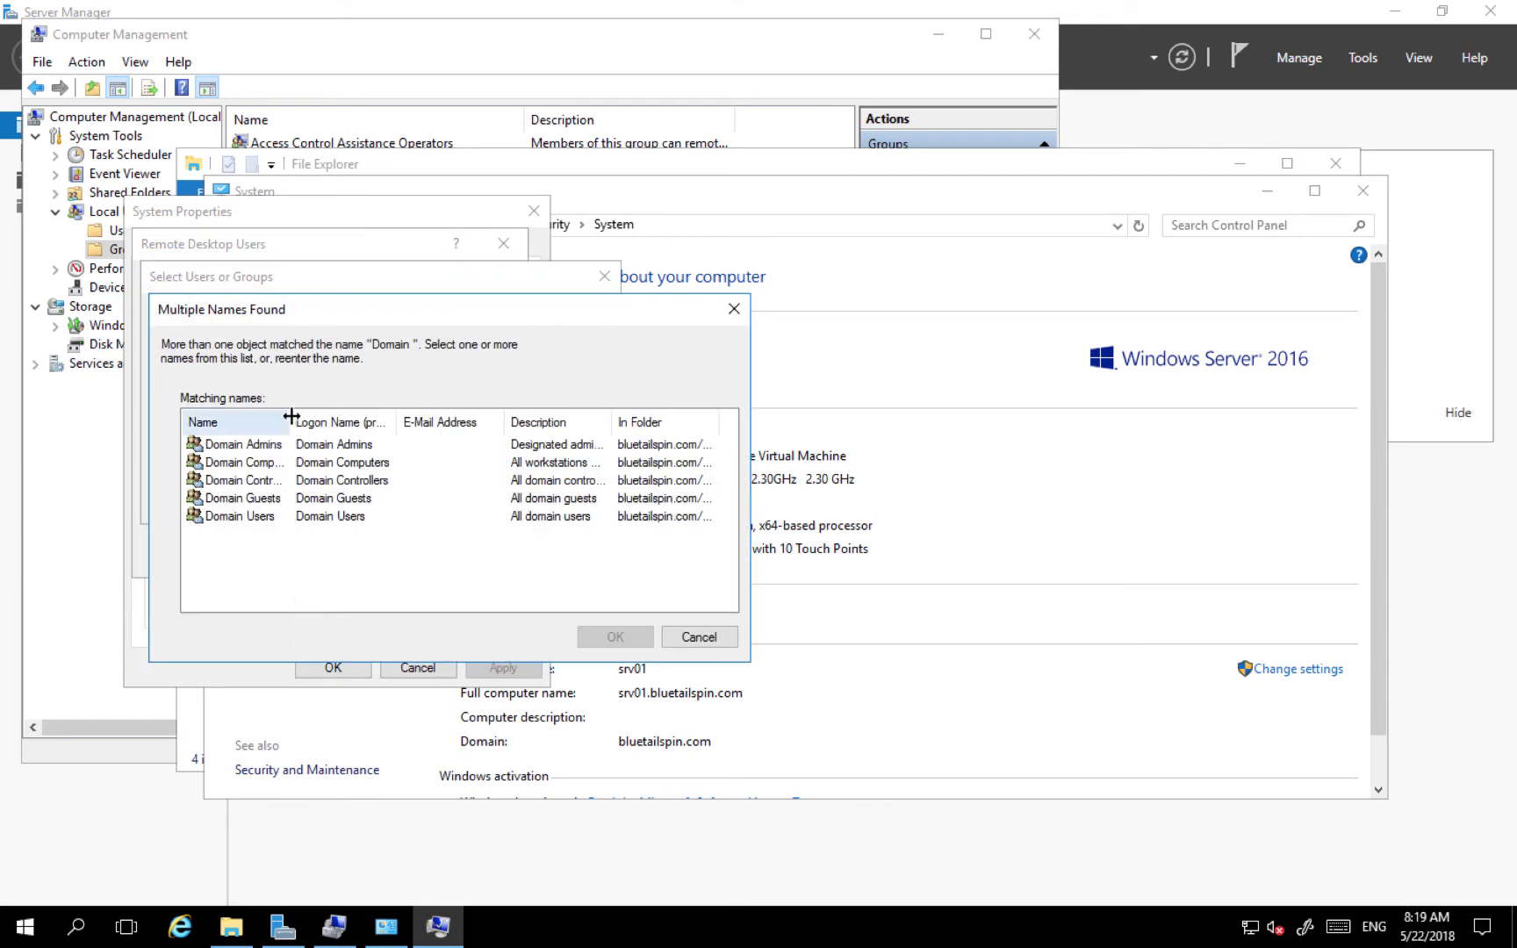
- Choose Domain Admins from the matches and add it to the remote users list
drag(290, 418, 353, 412)
click(281, 445)
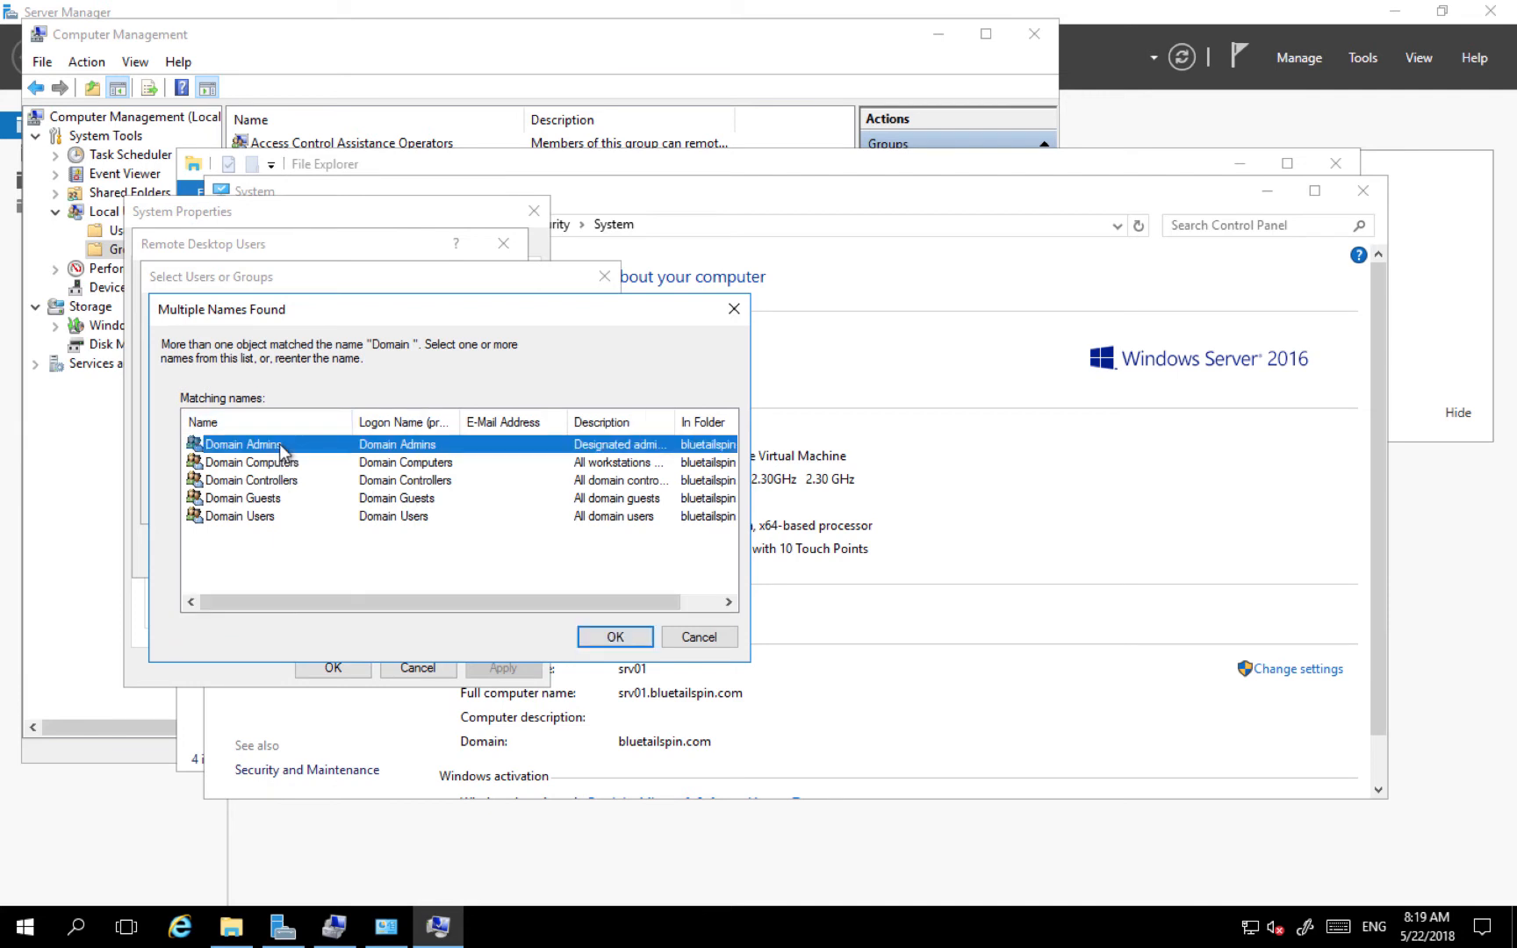
click(615, 639)
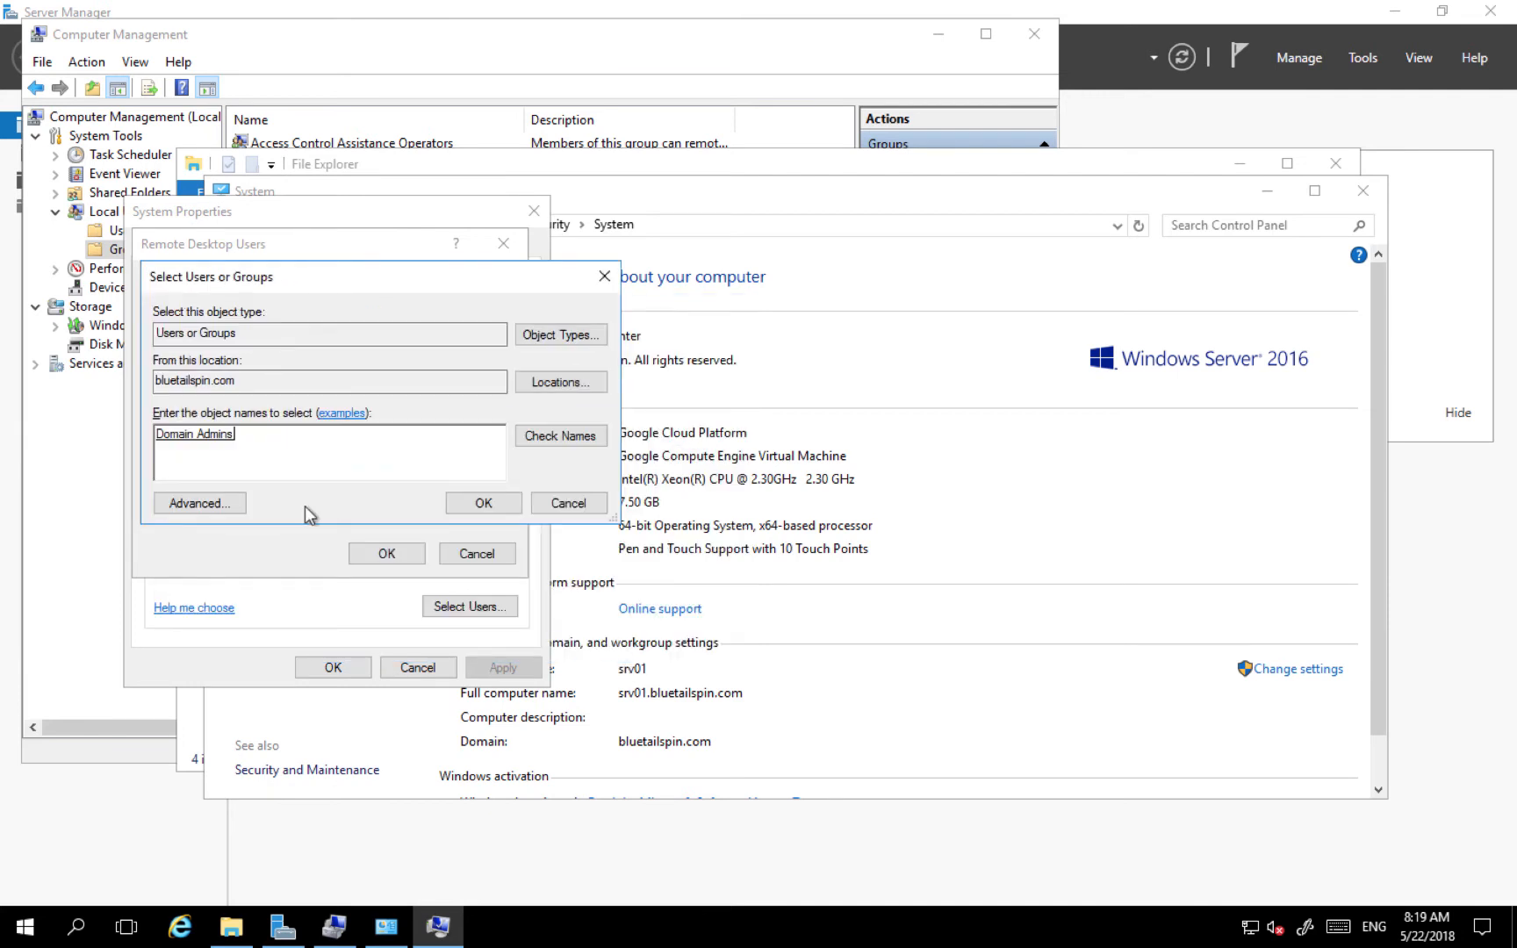
click(482, 506)
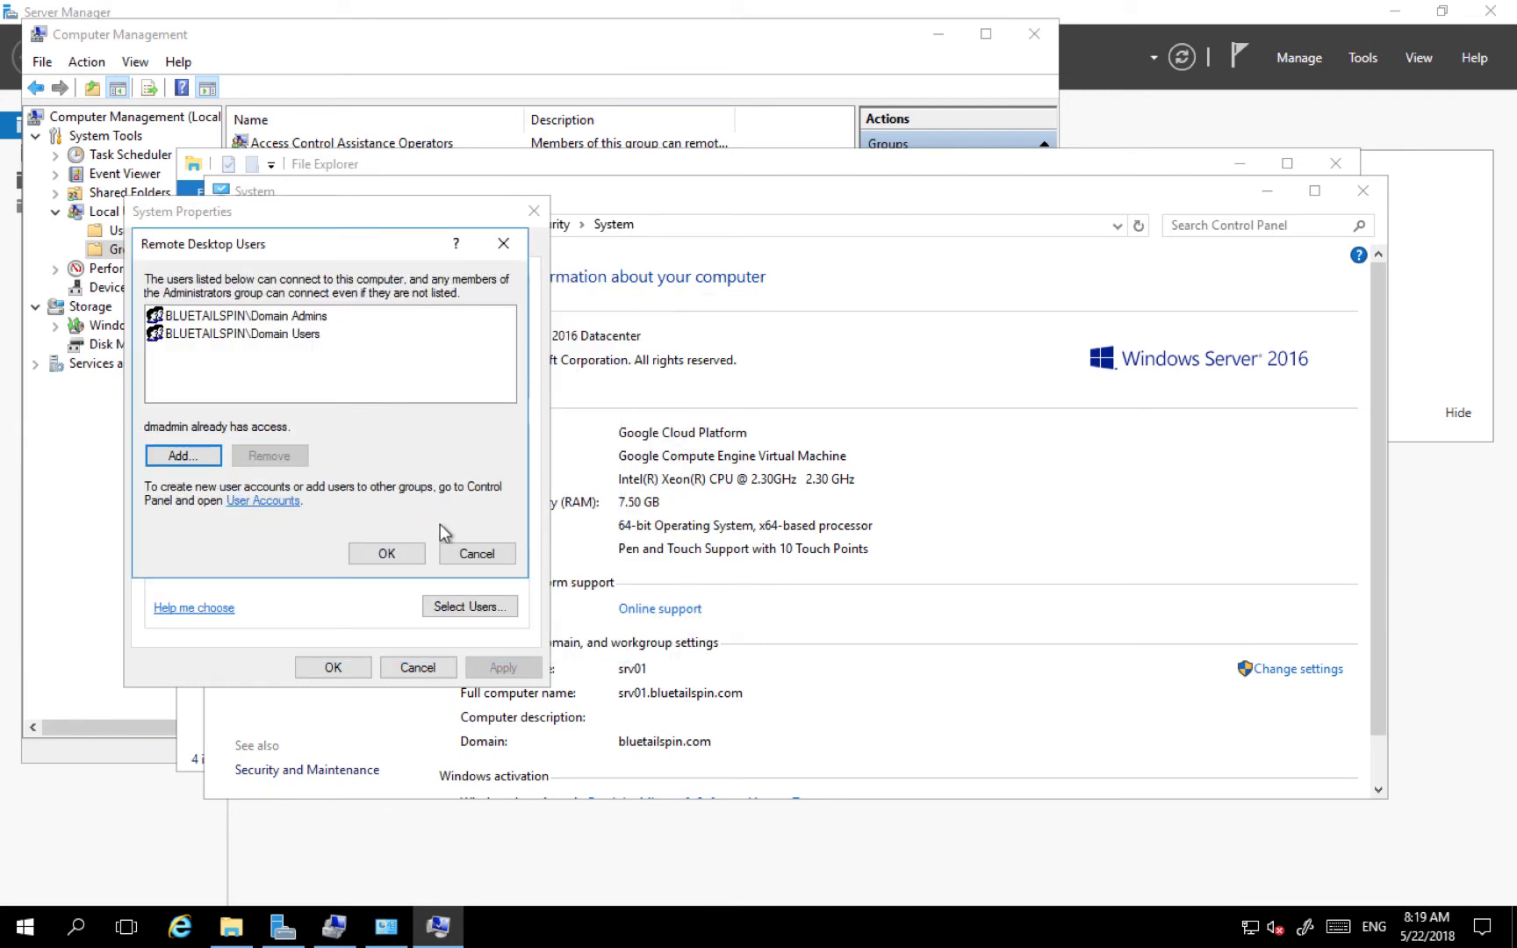
click(387, 553)
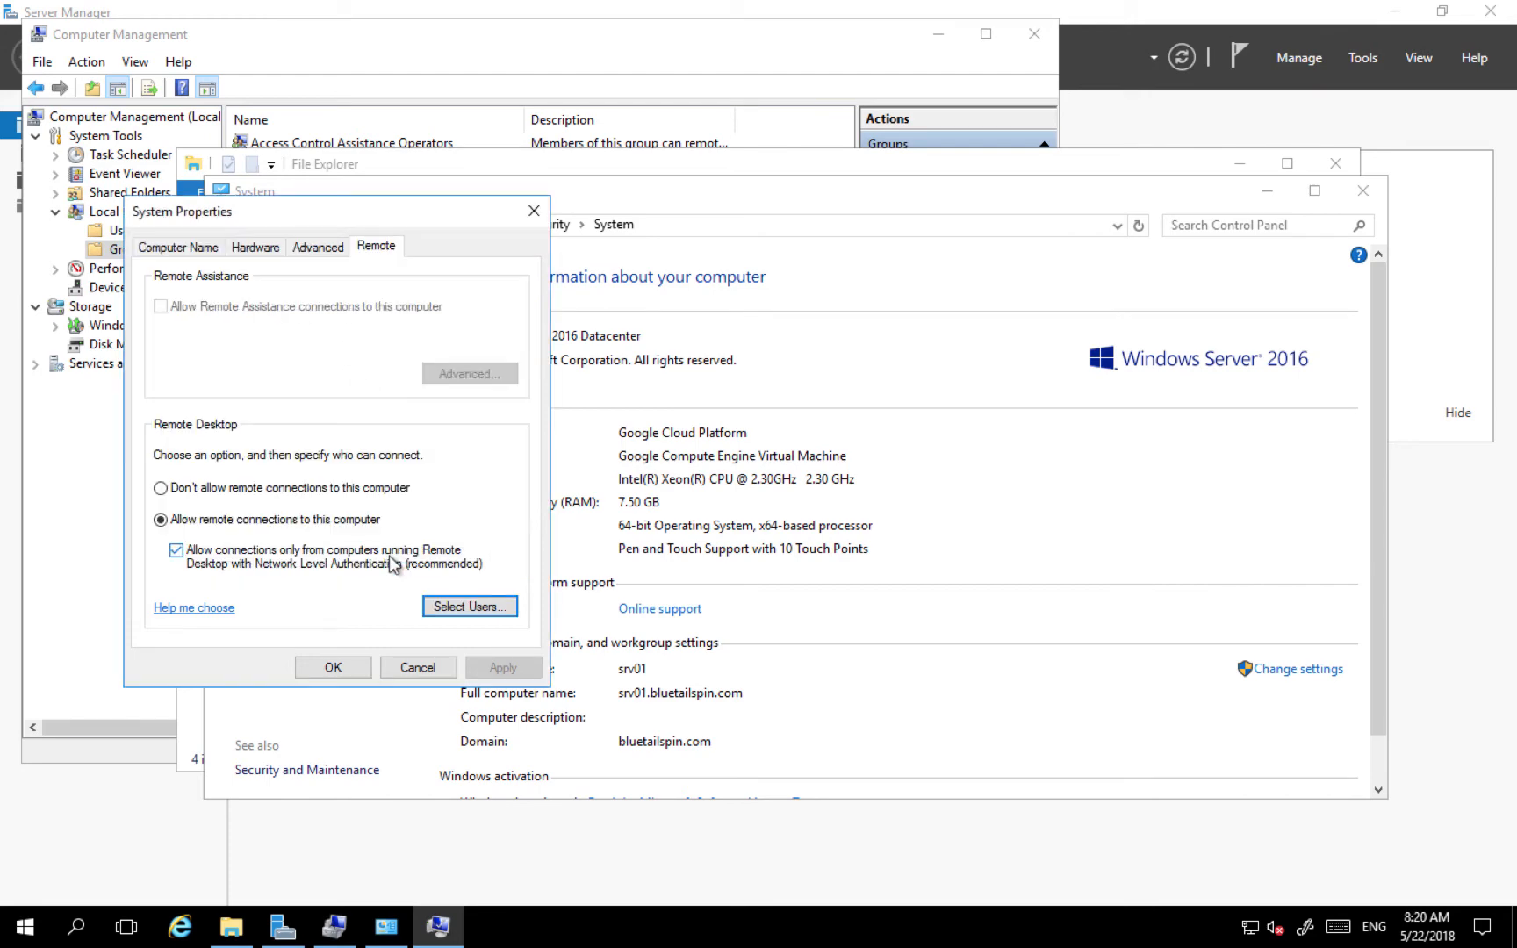
- Close System Properties and verify Remote Desktop Users holds Domain Admins and Domain Users
click(327, 669)
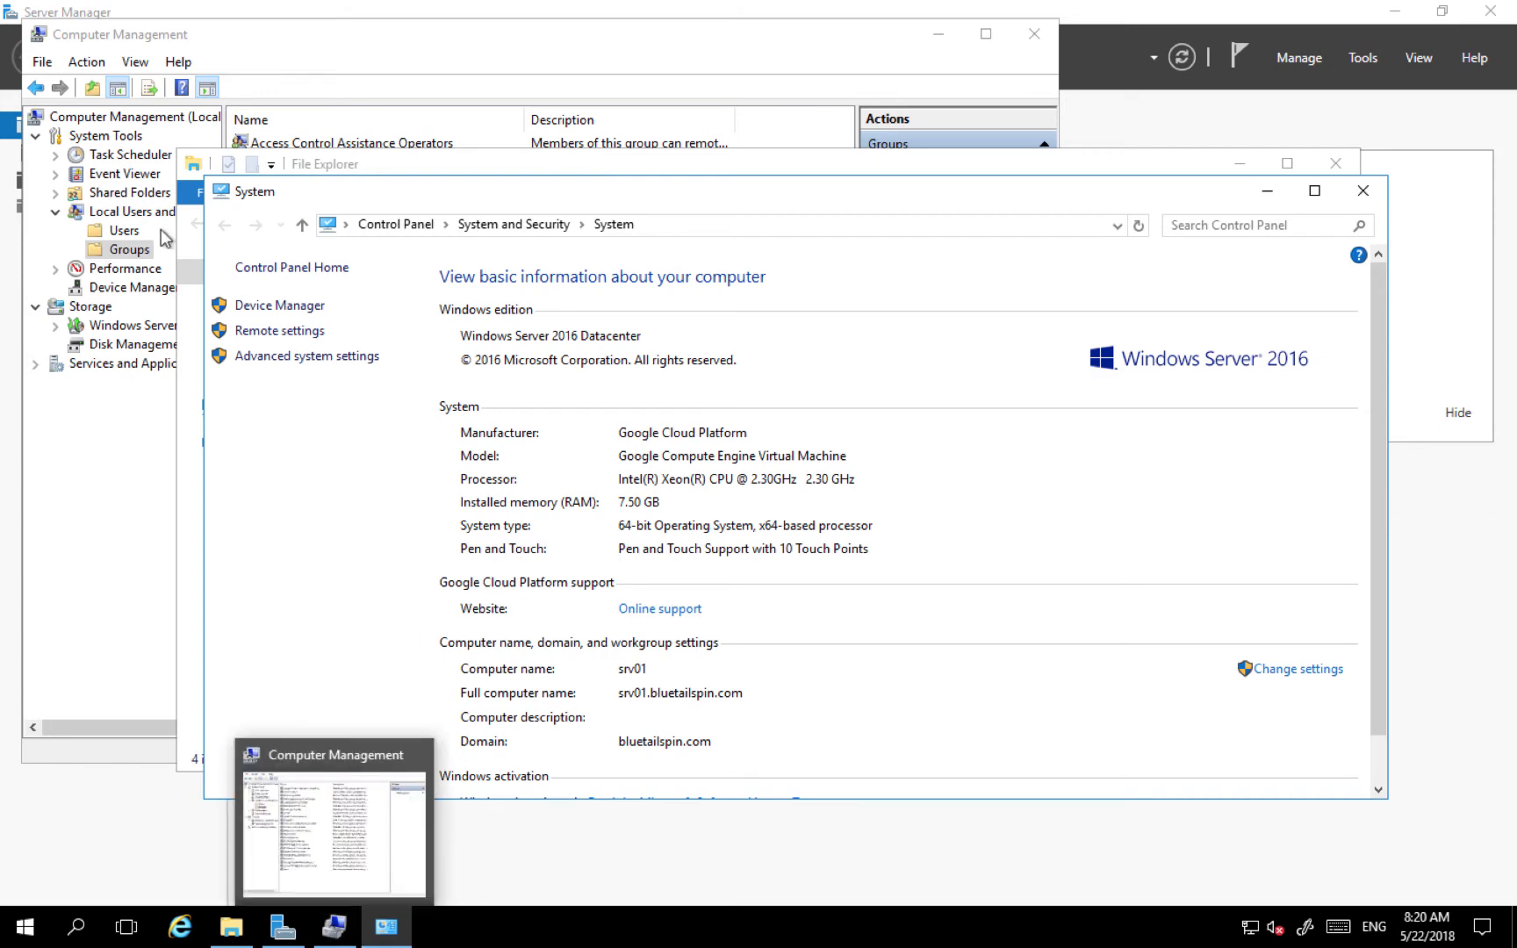
click(128, 254)
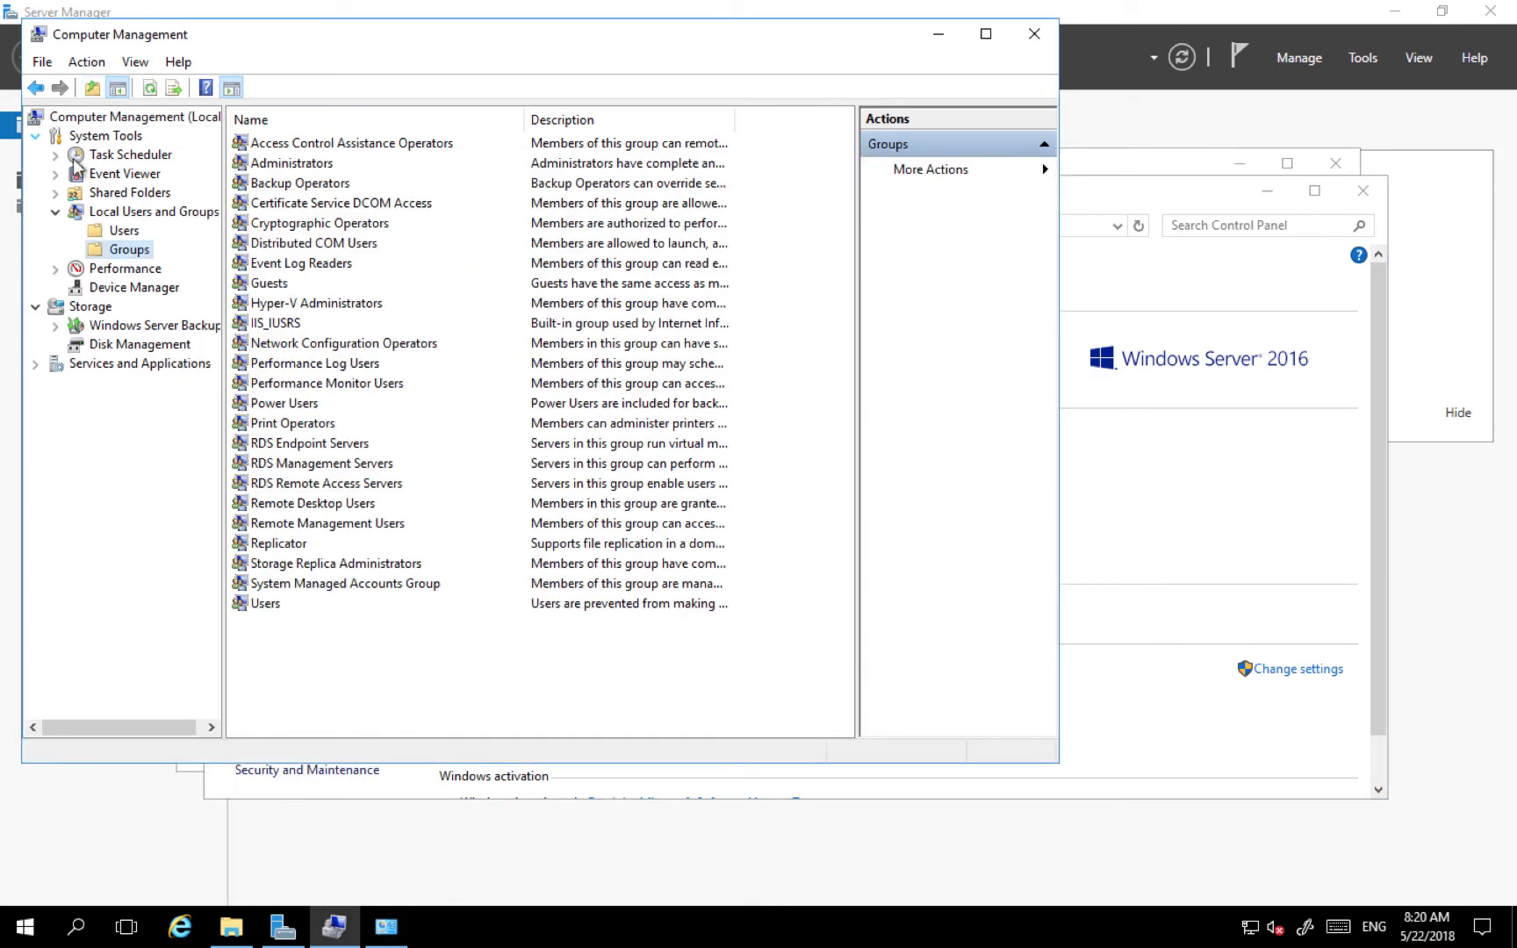
double_click(328, 507)
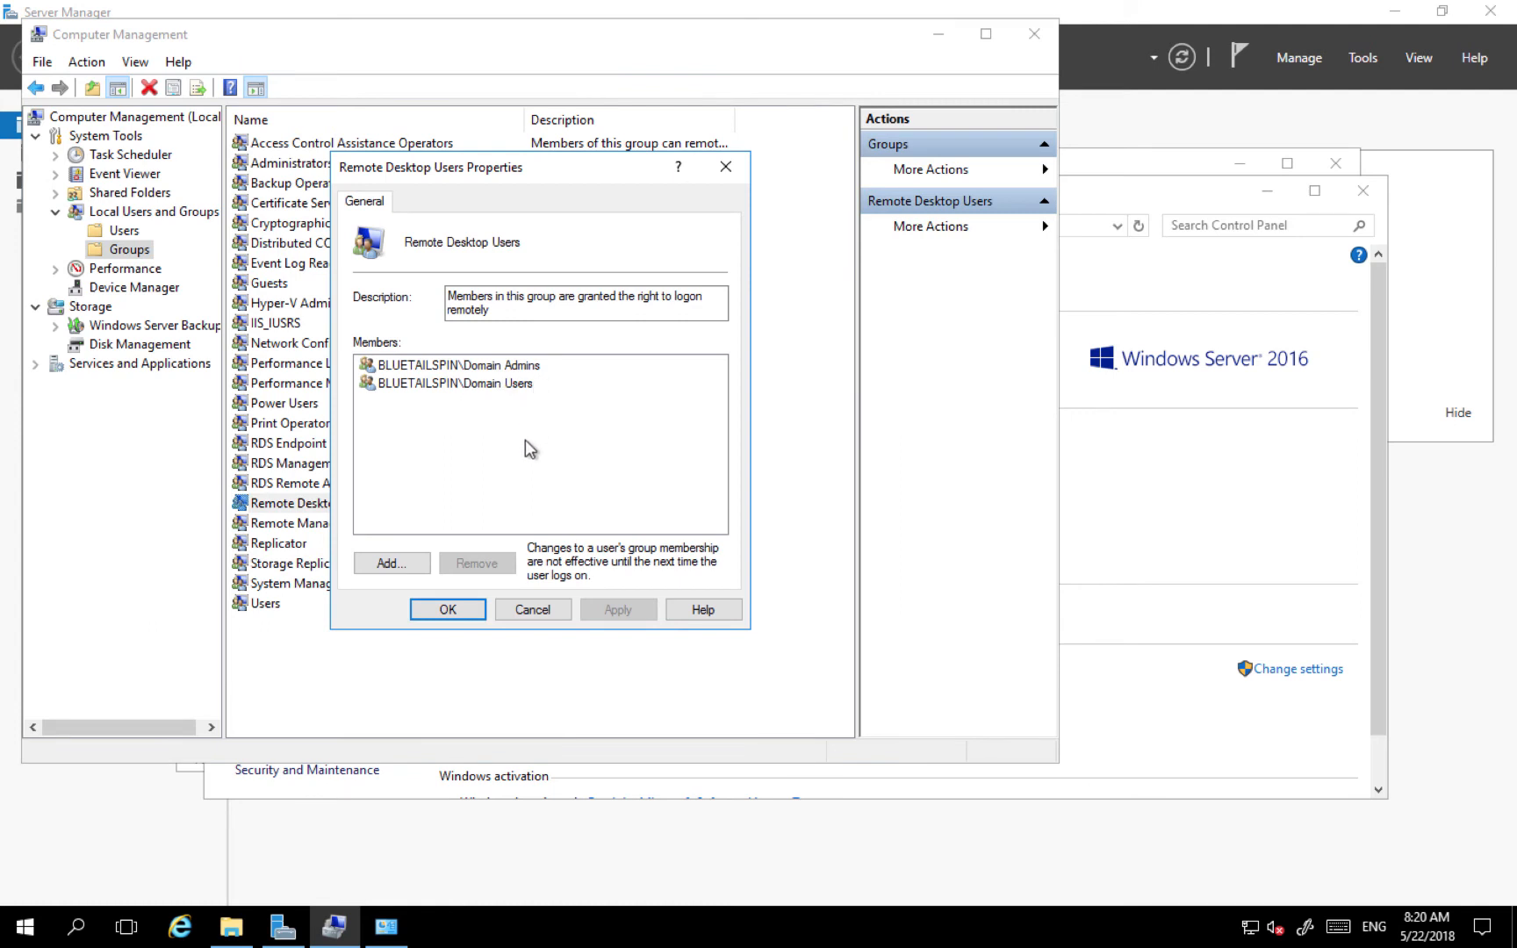
click(448, 609)
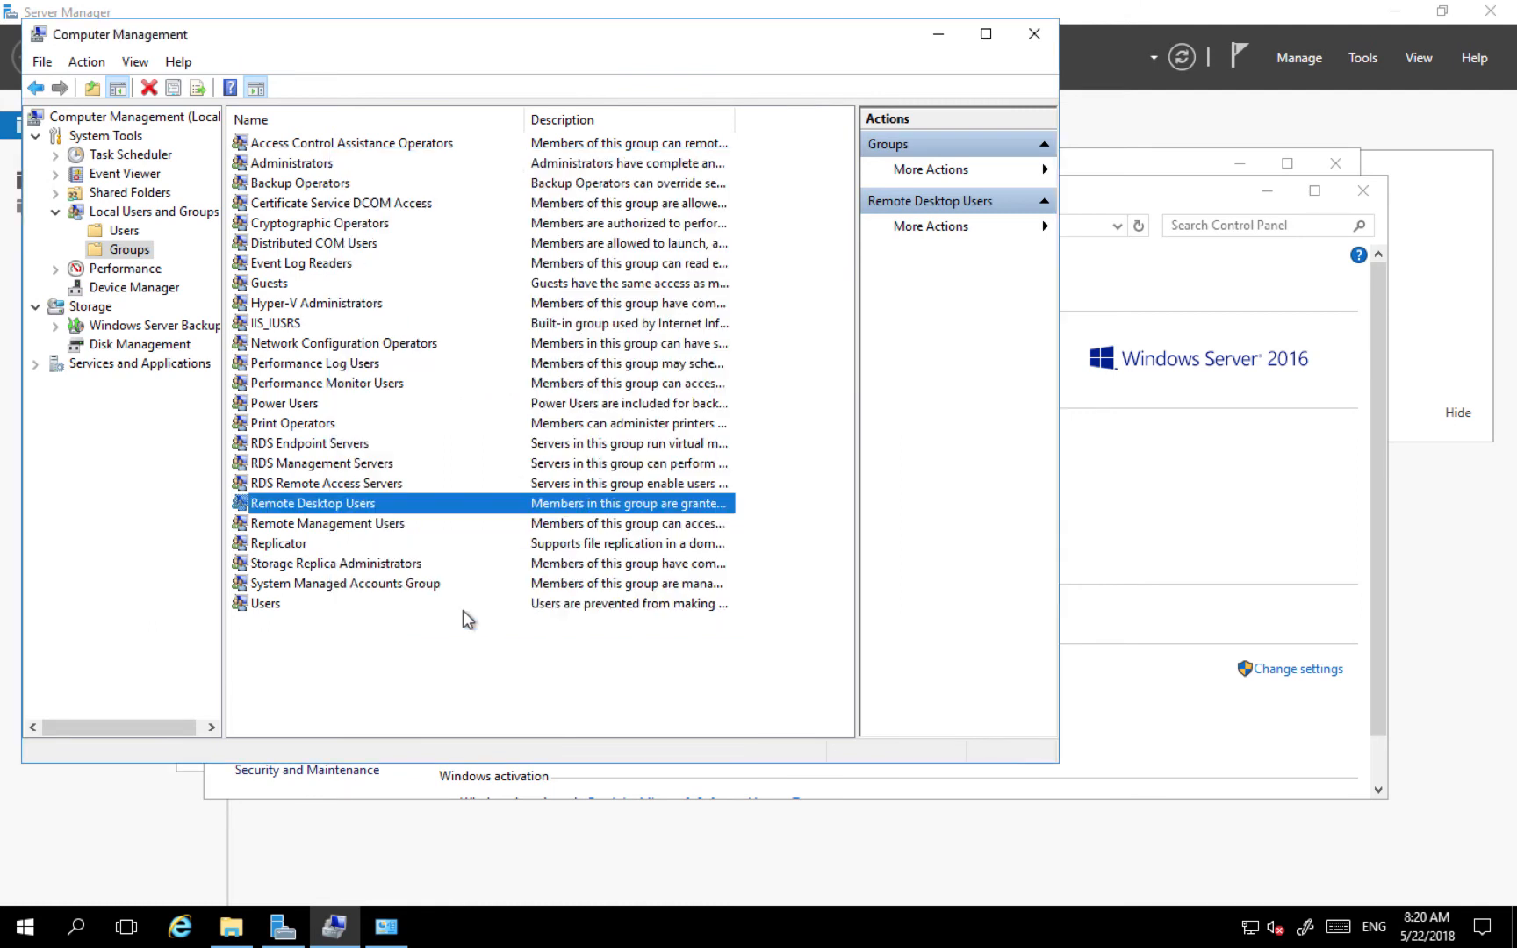
- Sign out of the srv01 session from the Start menu
right_click(23, 934)
mouse_move(135, 867)
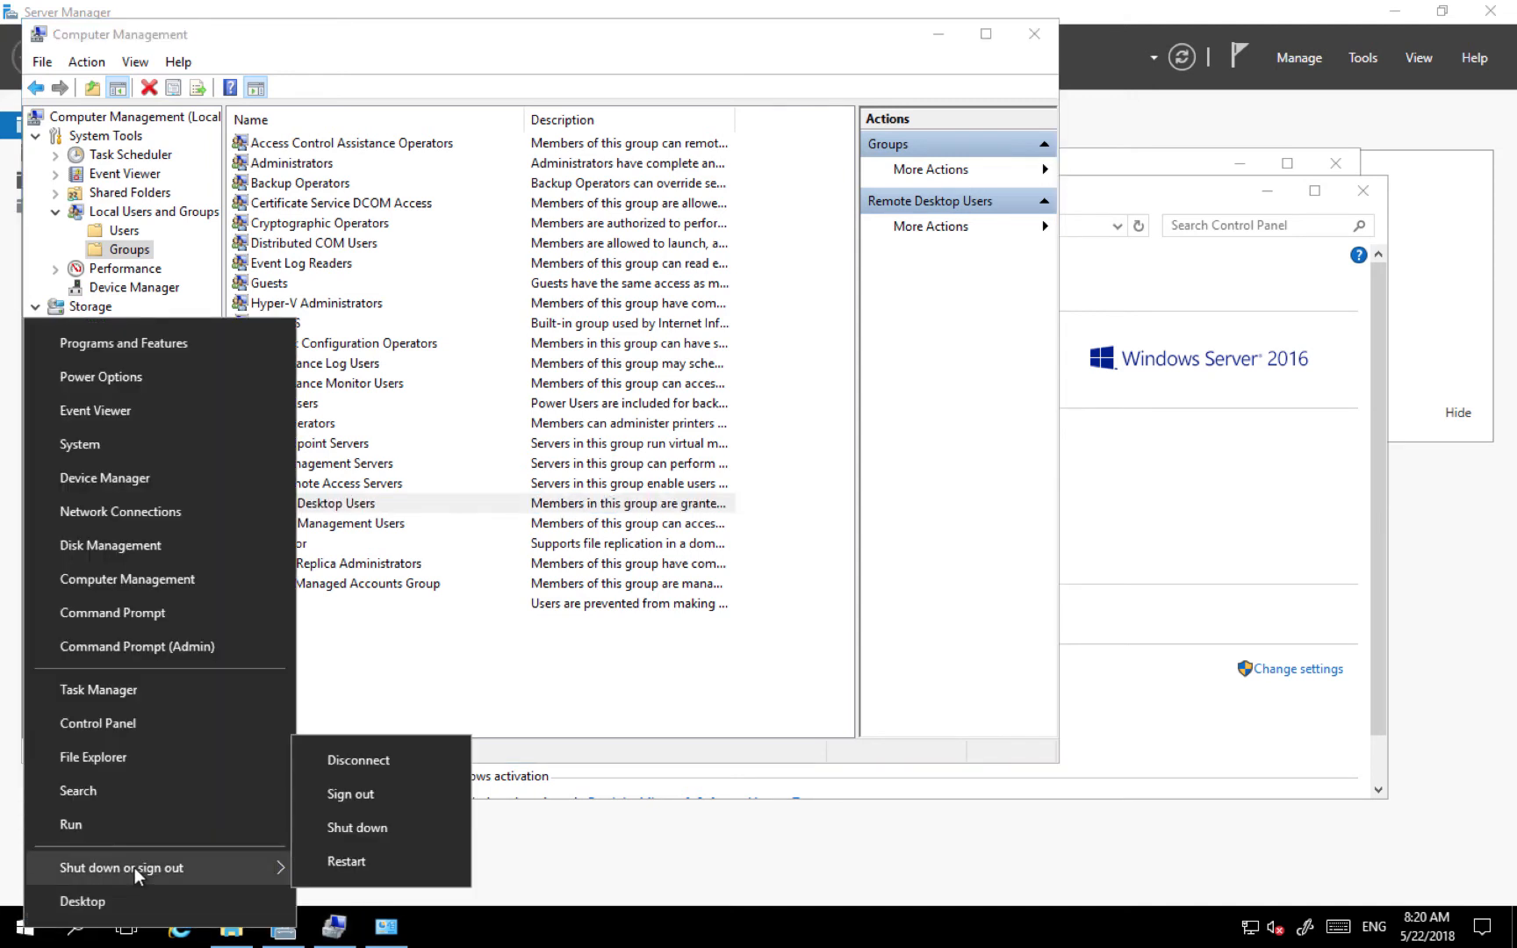
click(375, 794)
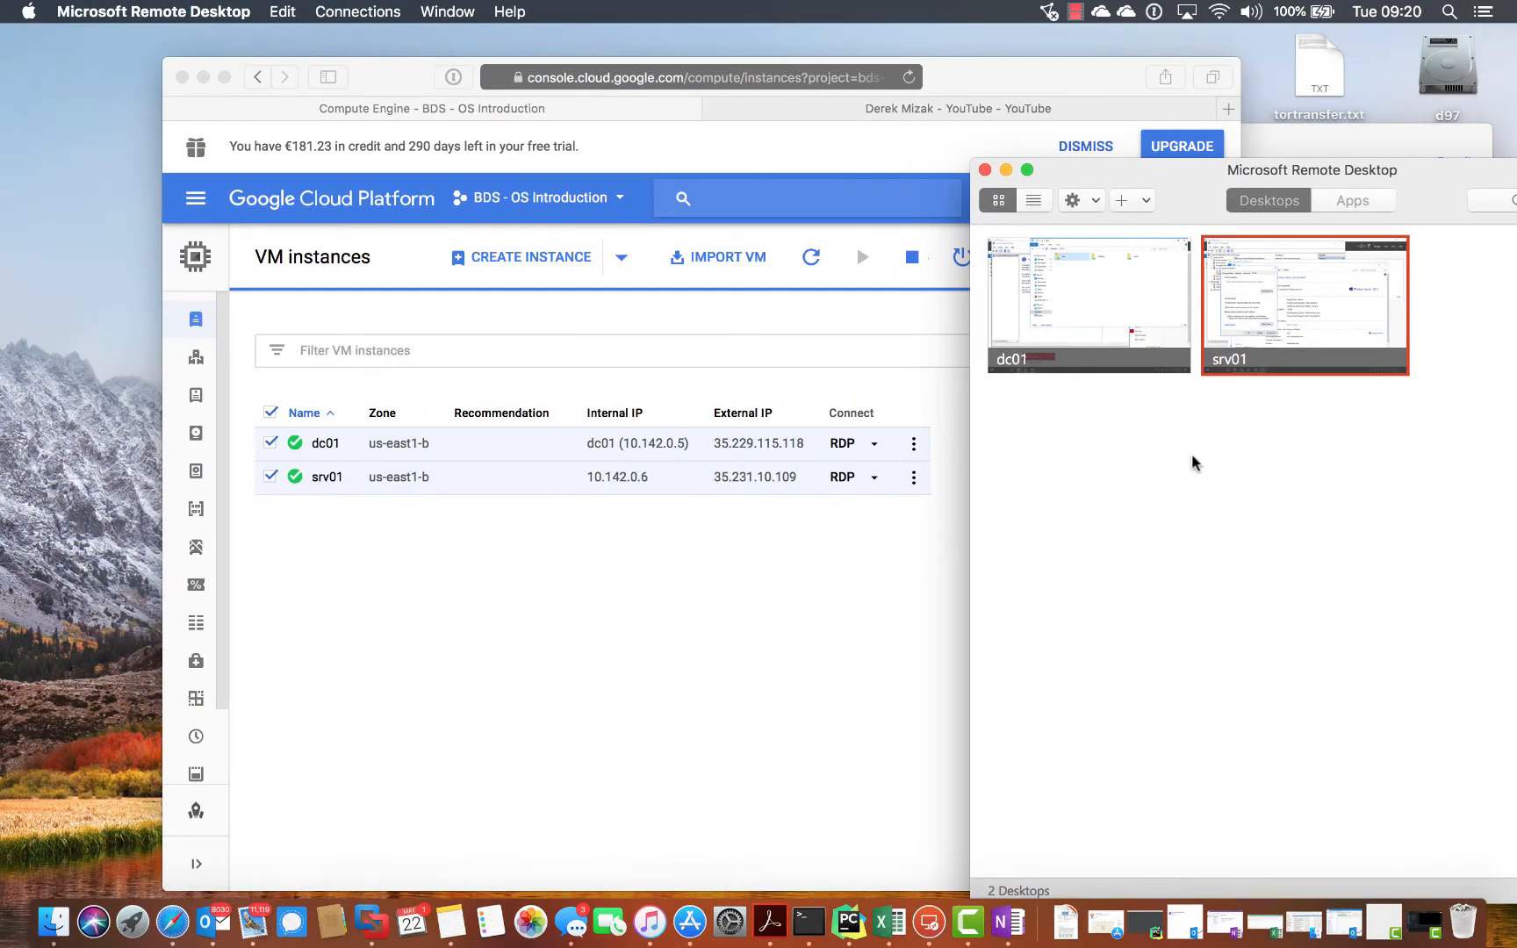
- Open the dc01 connection and enter the bluetailspin domain administrator user name
double_click(1057, 277)
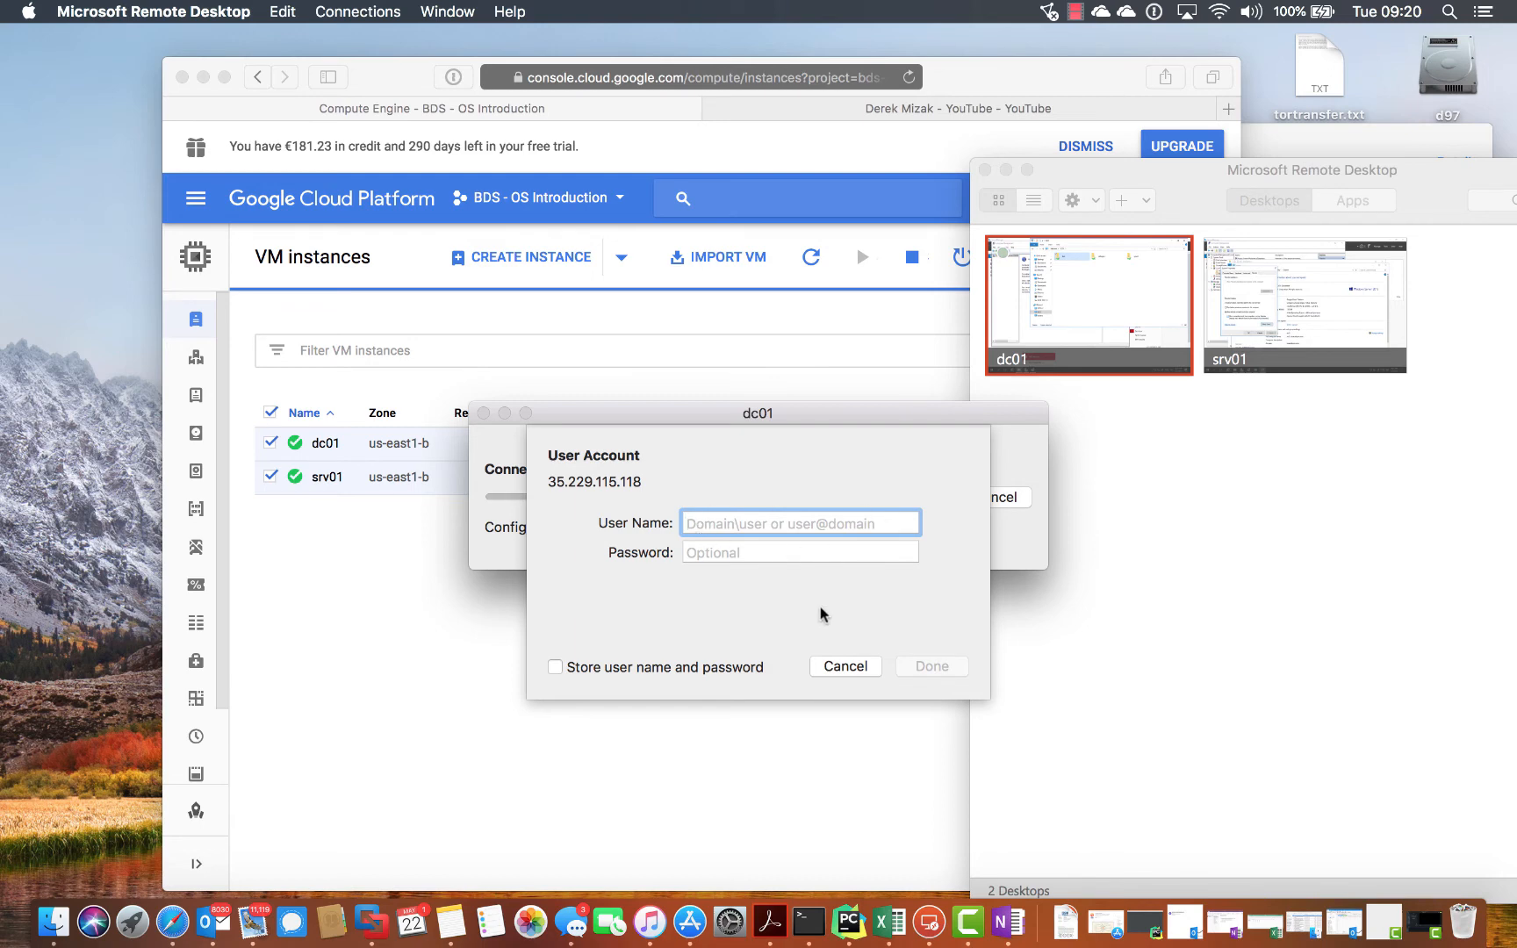
text(bluetai)
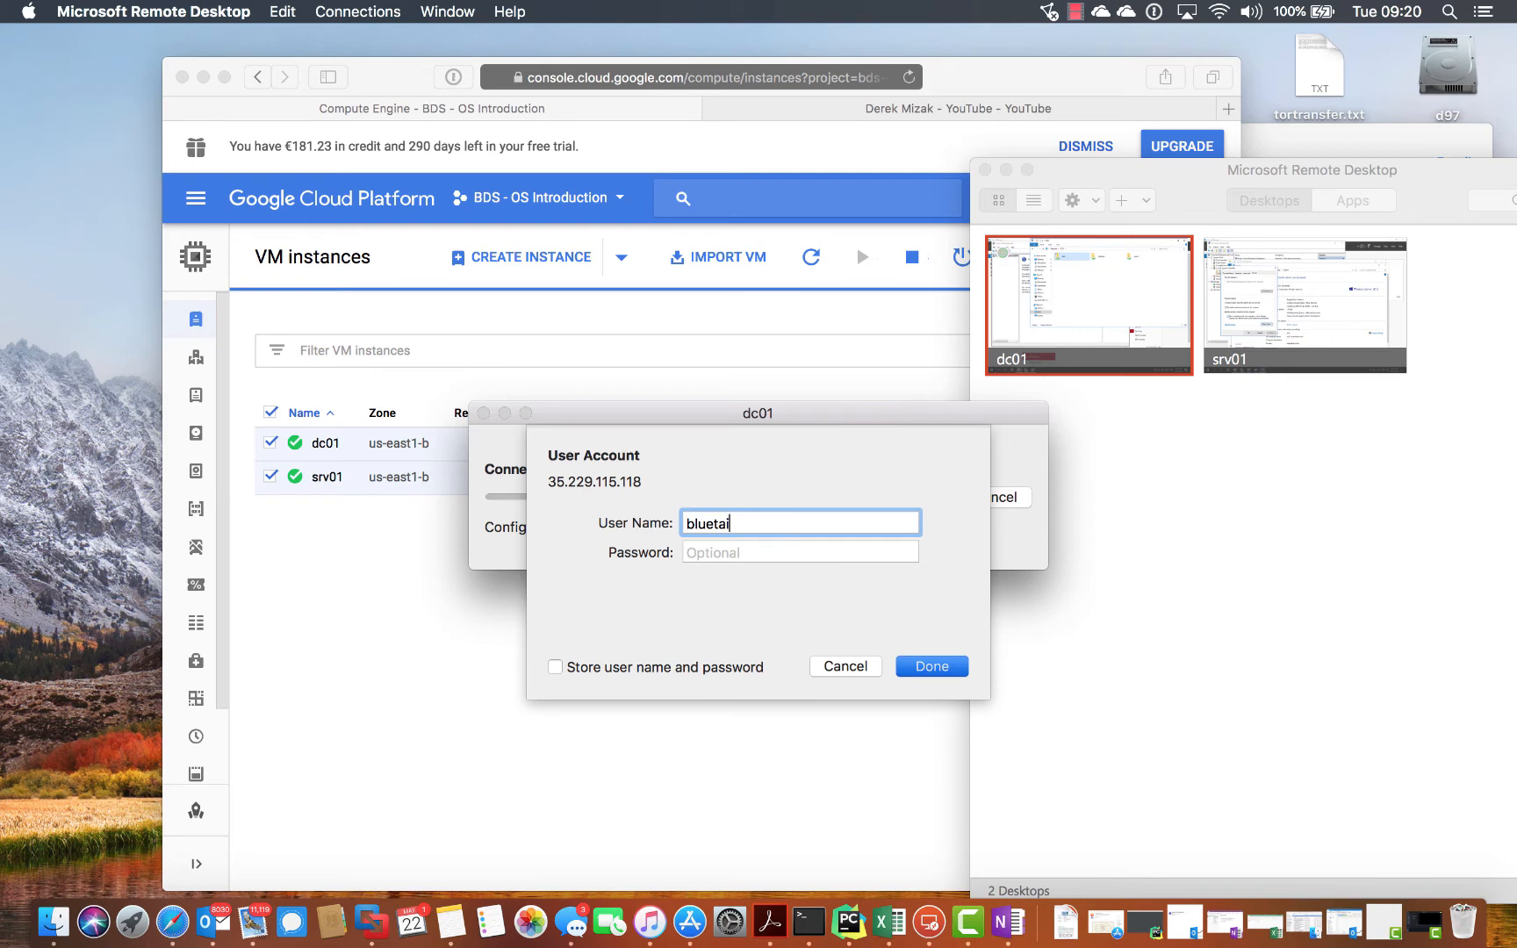
text(lspin`)
key(BackSpace)
text(\)
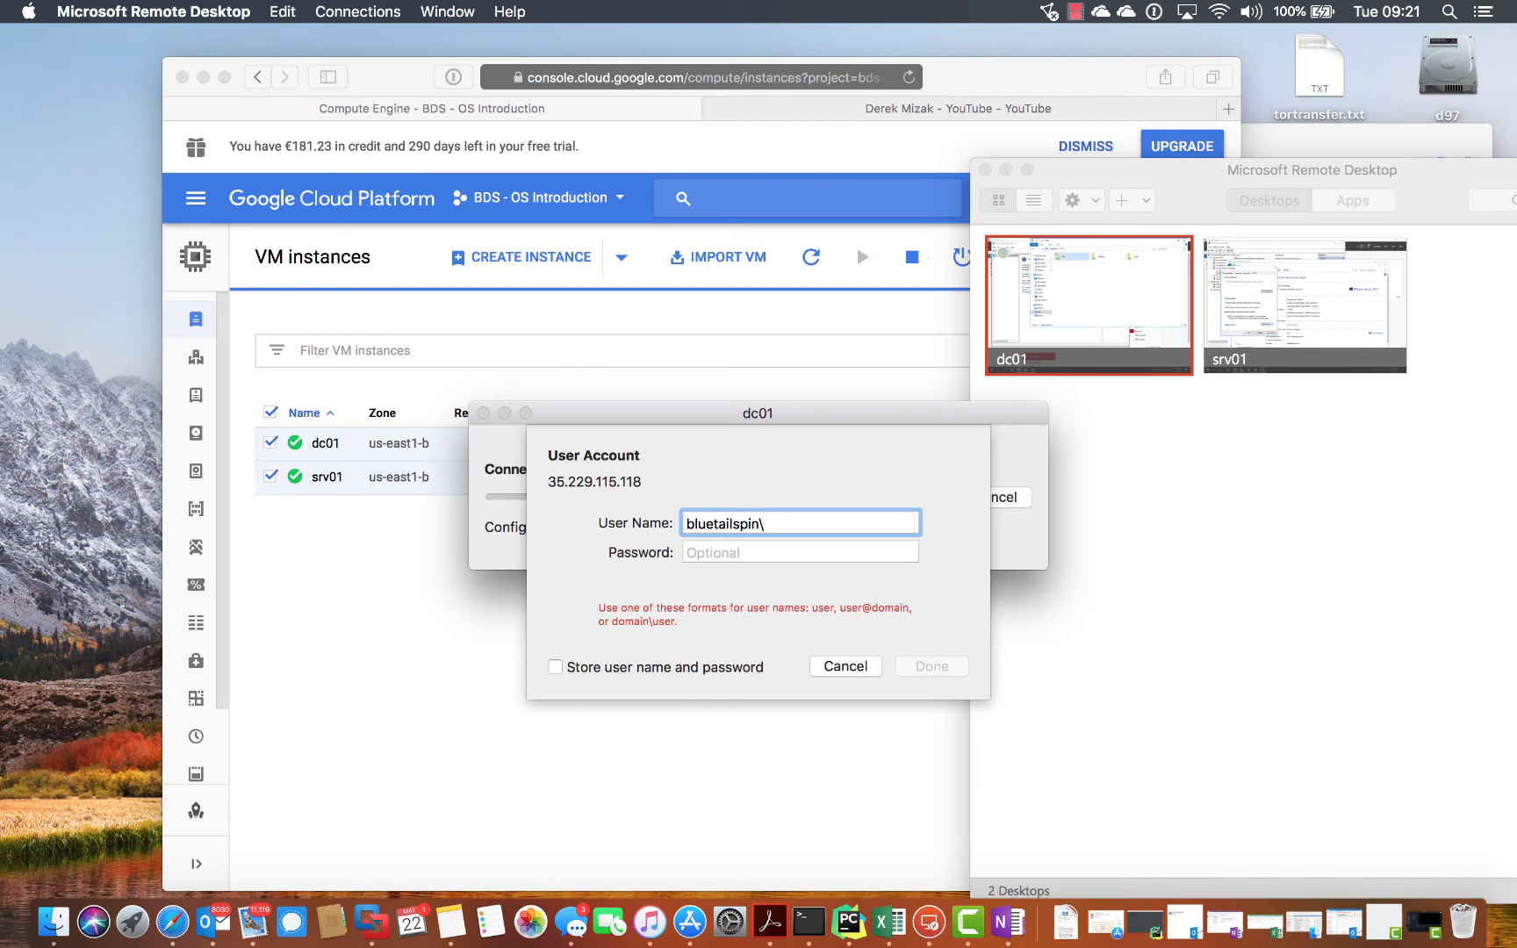
text(dmadmin)
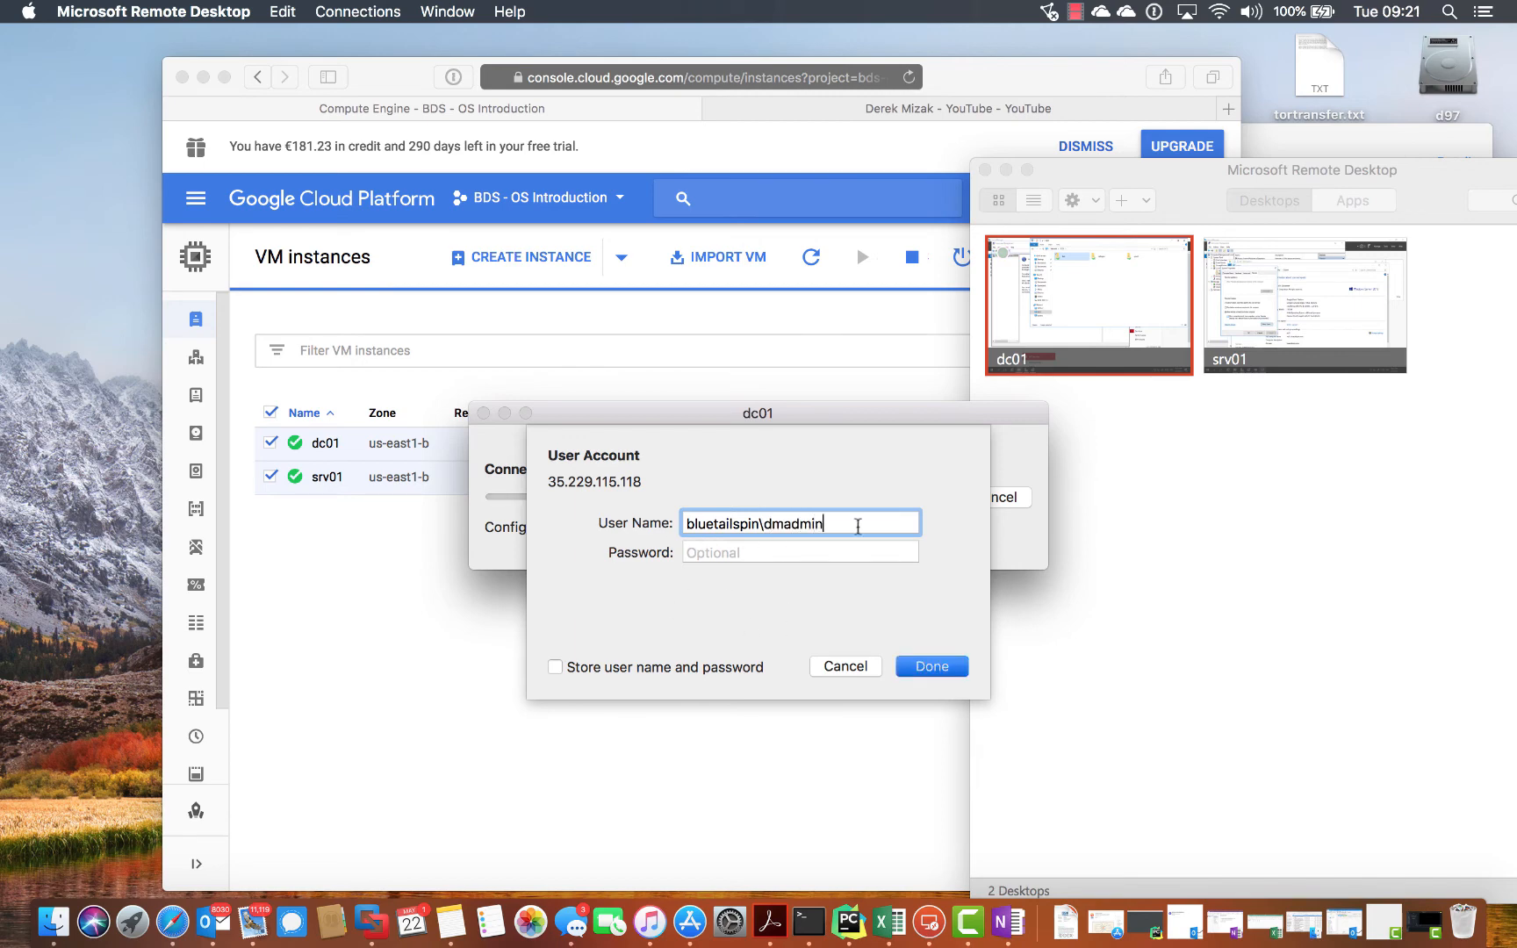
- Enter the administrator password, submit it, and accept the unverified certificate to connect
click(697, 553)
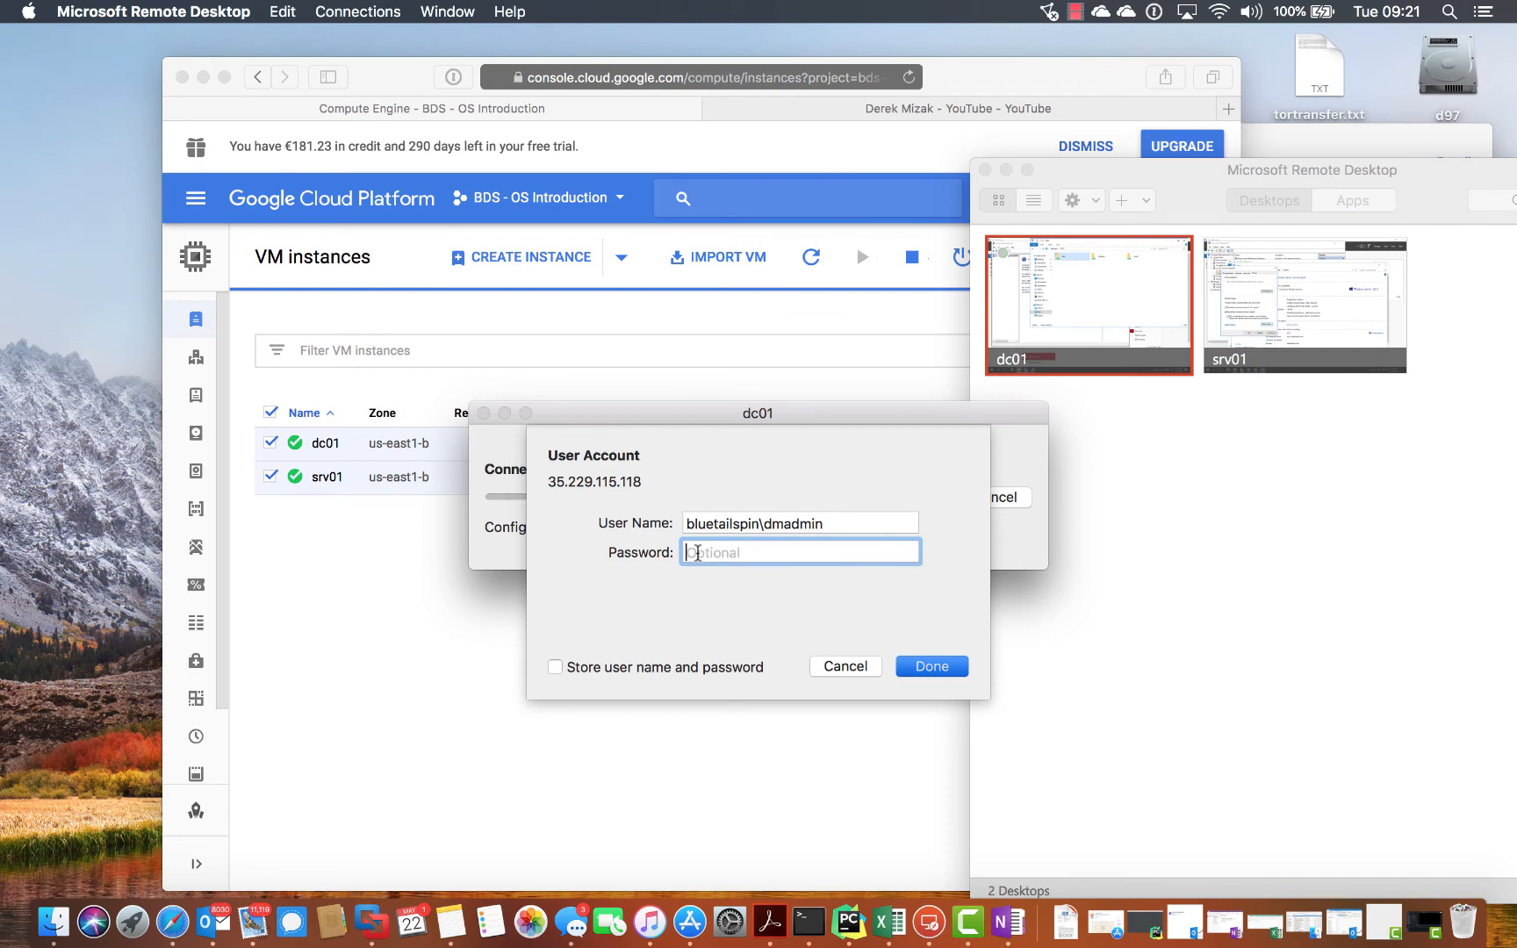
text(••••••••••••••••)
key(Return)
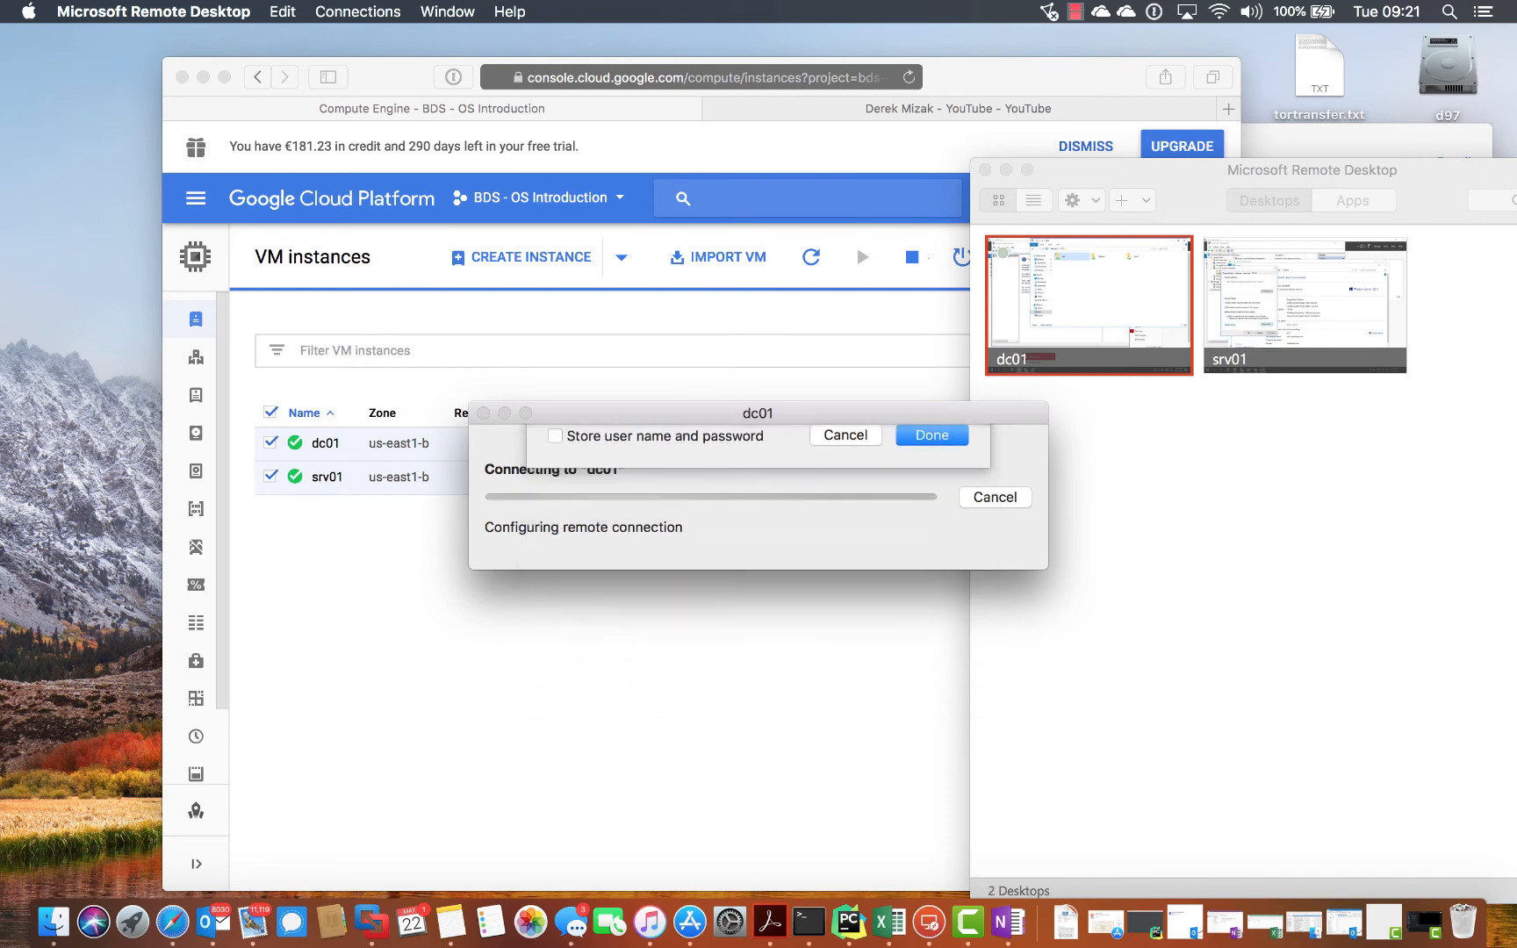
click(976, 567)
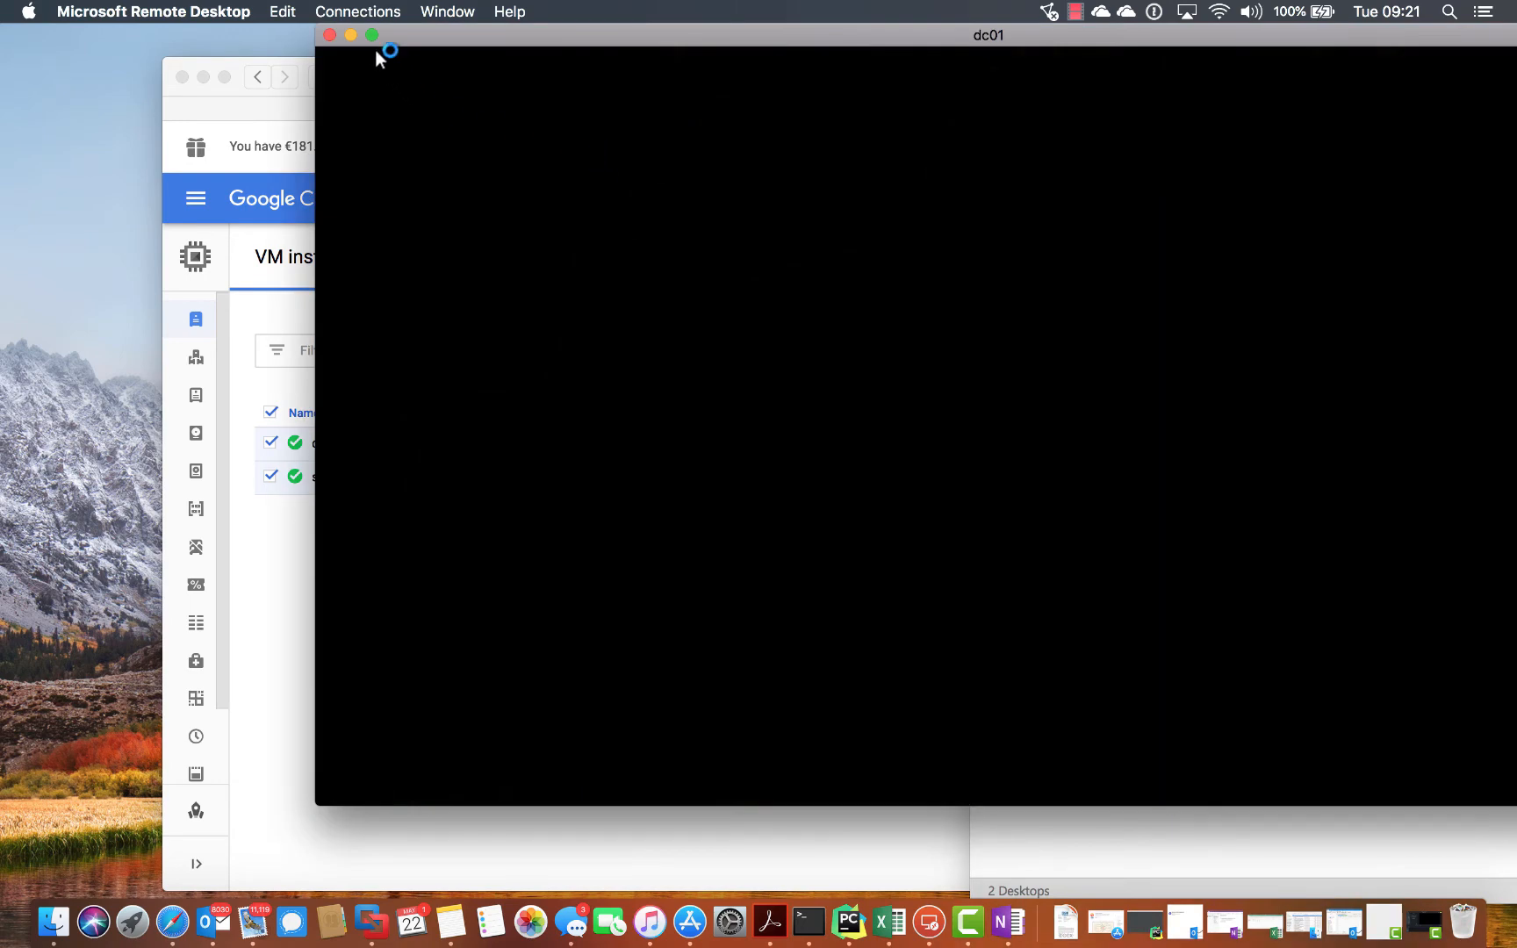
- Go full screen and launch Active Directory Users and Computers from Tools, enlarging it to show every entry
click(372, 35)
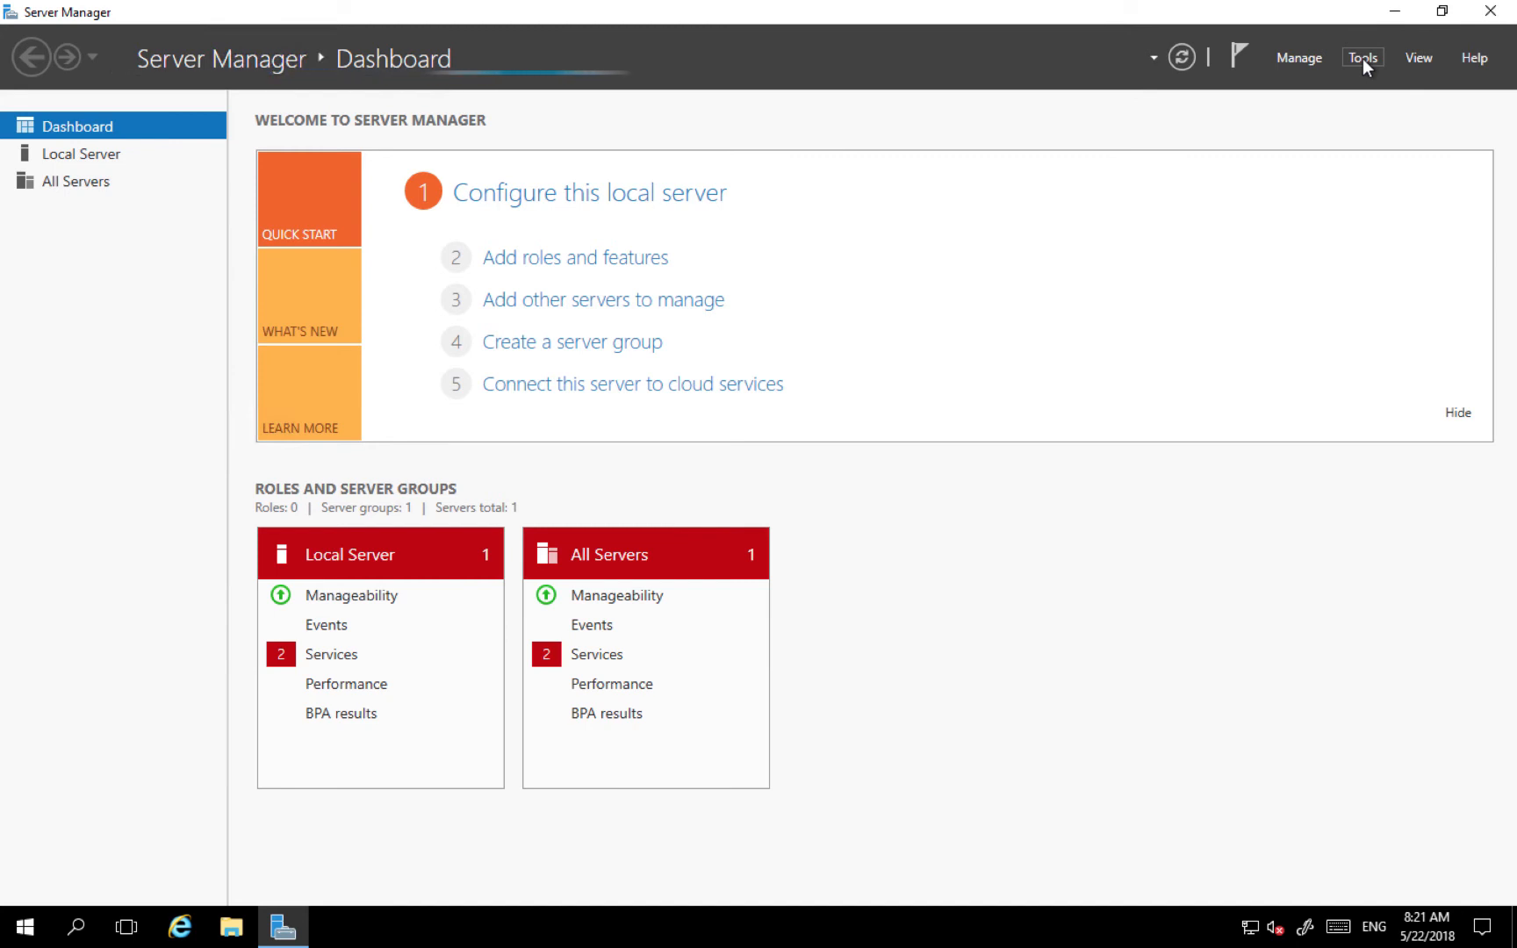
click(1362, 58)
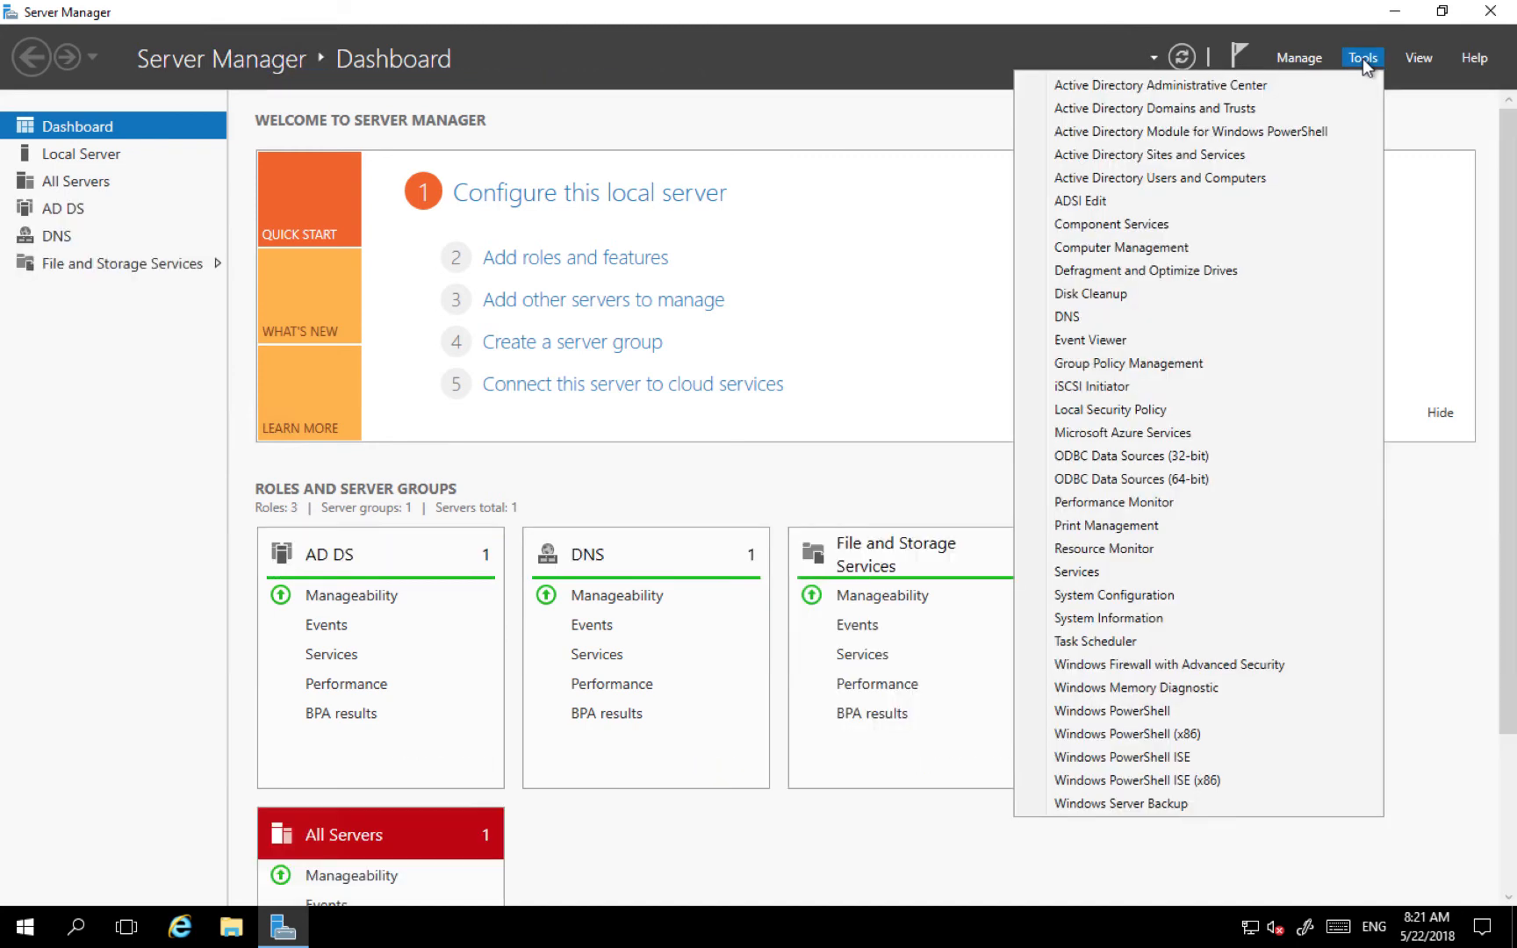
click(1193, 179)
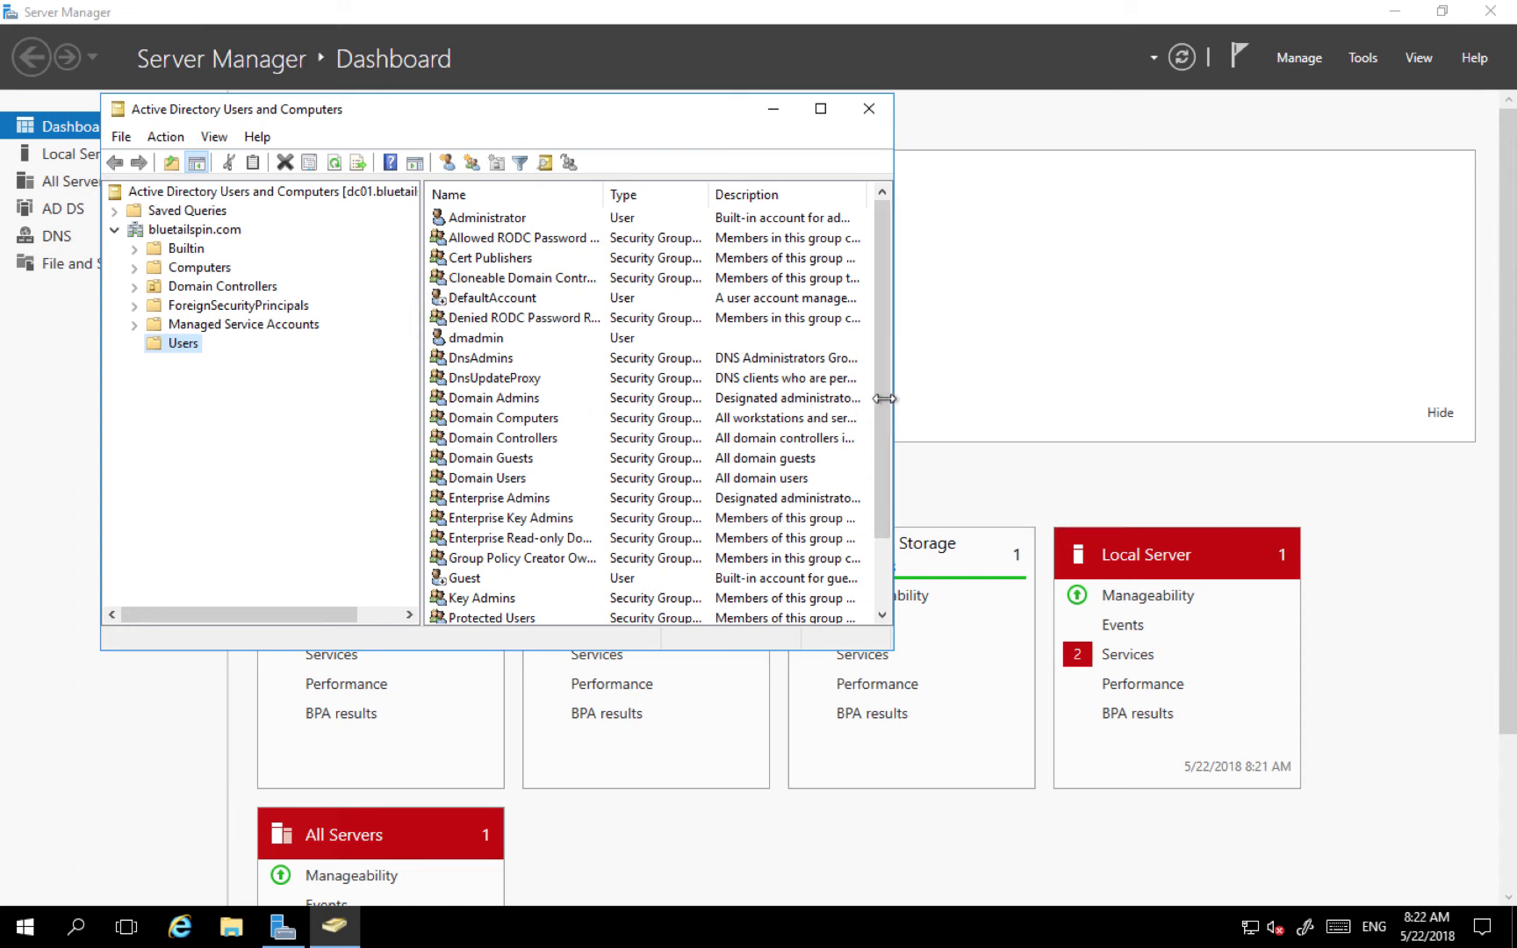
scroll(882, 474, down, 2)
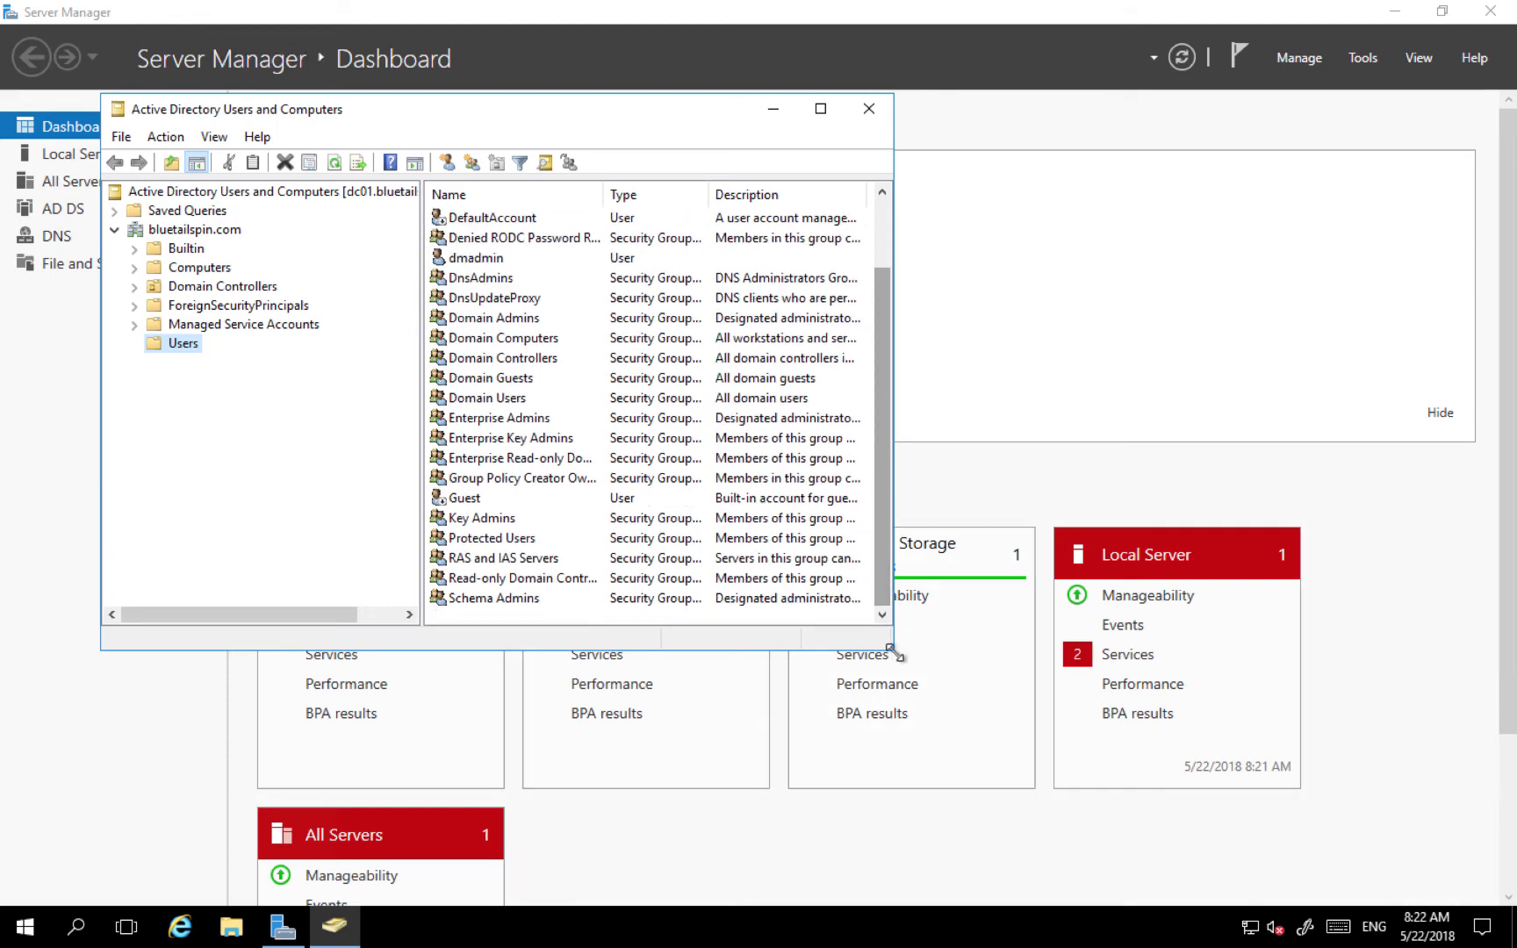
drag(893, 653, 1093, 808)
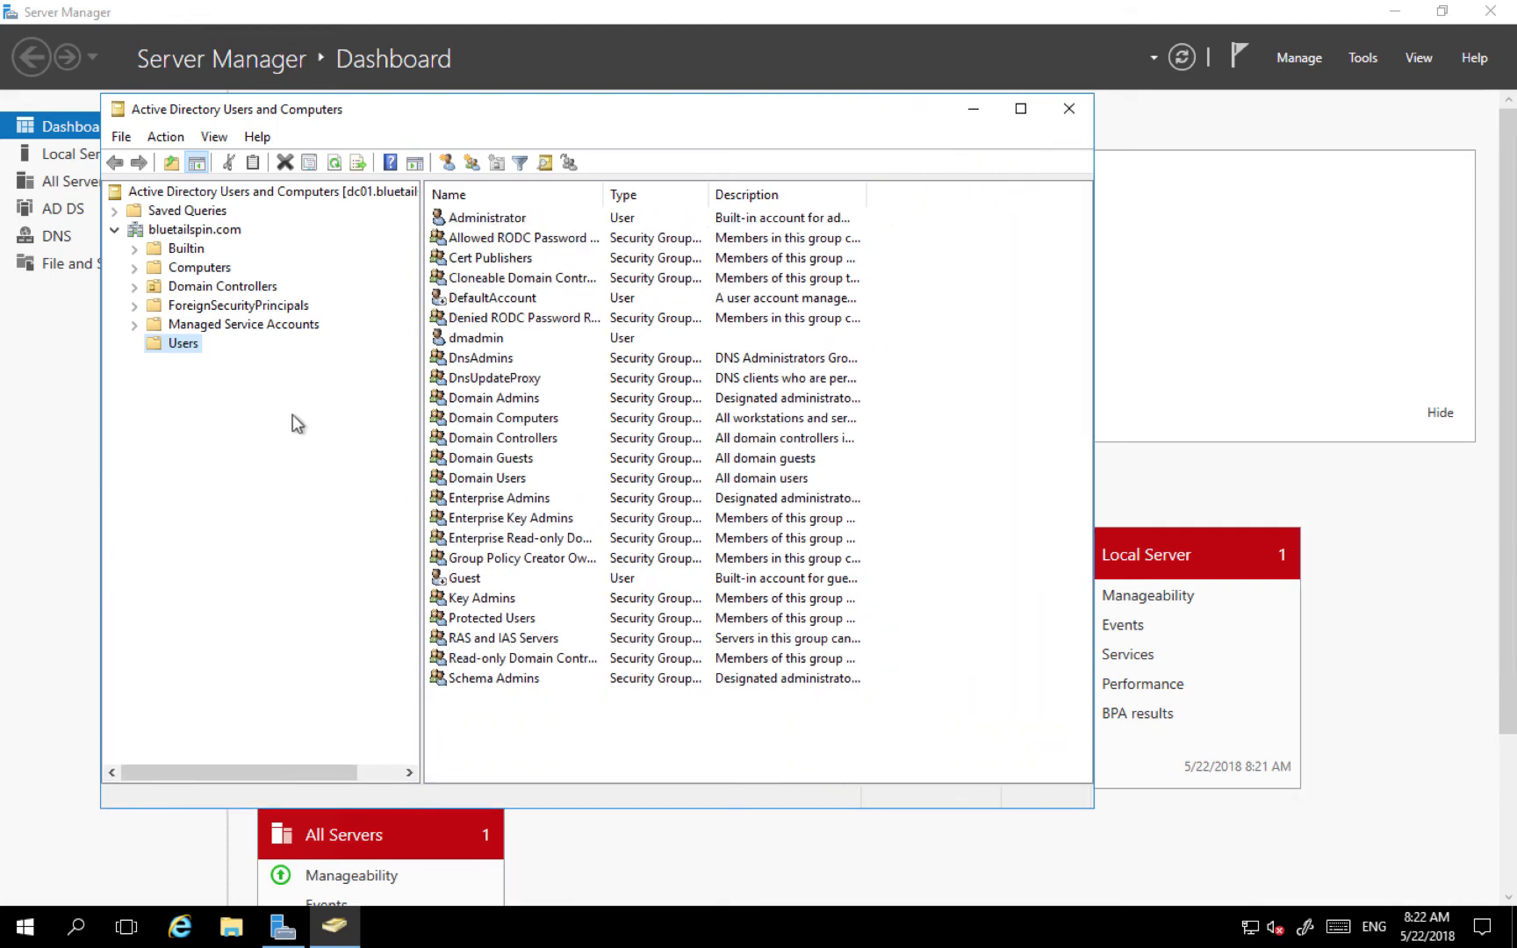
- Start a new user in the Users container, entering the user's first name and logon name
right_click(173, 349)
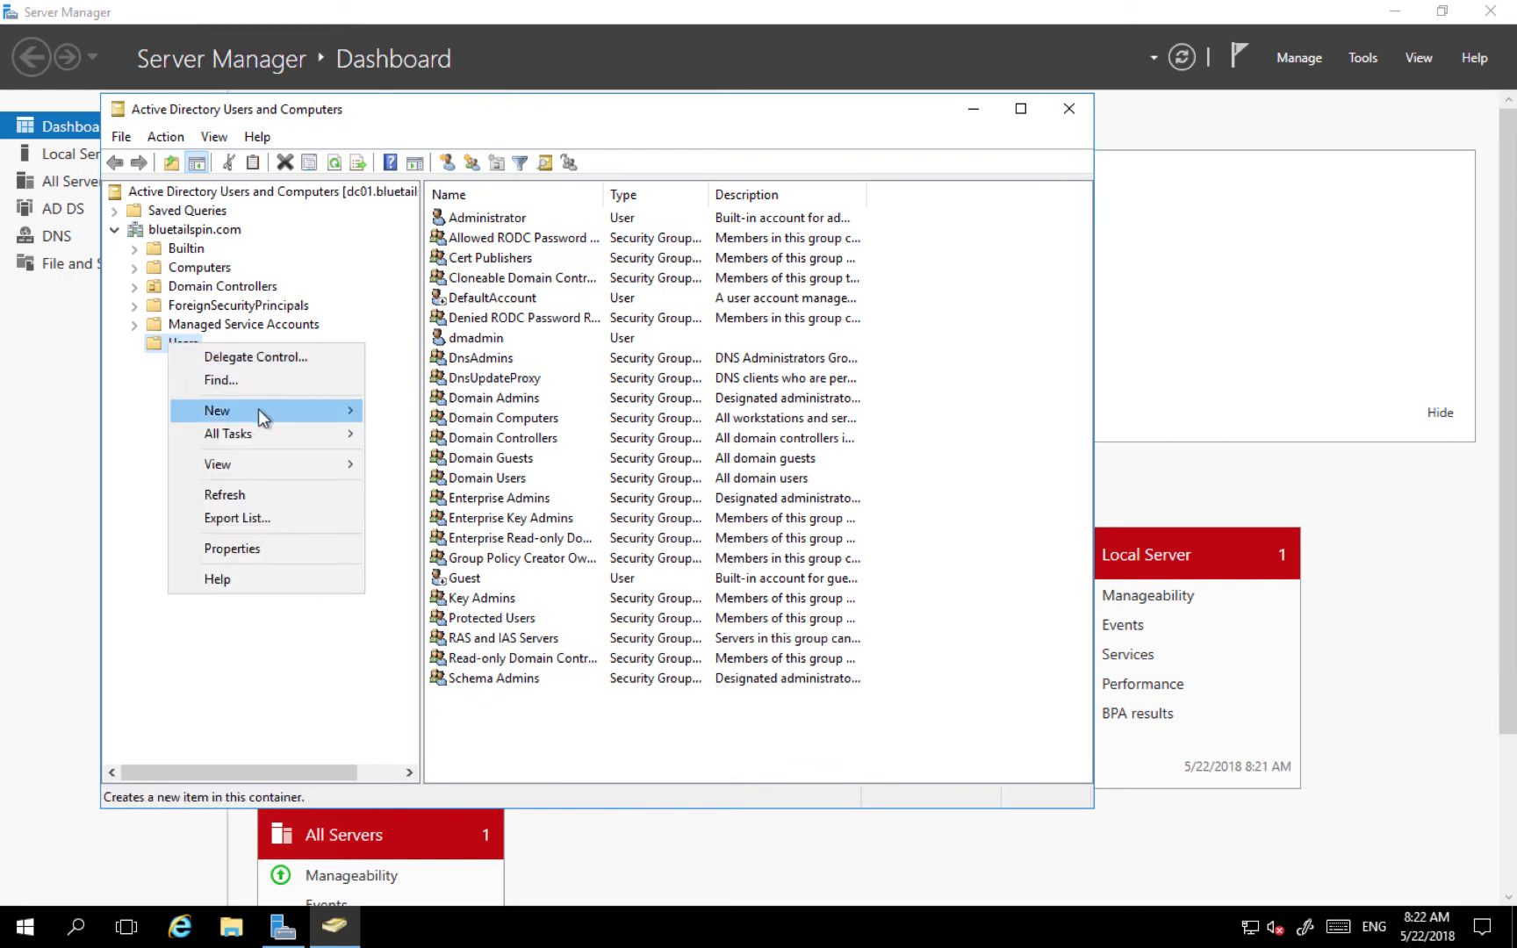
mouse_move(258, 409)
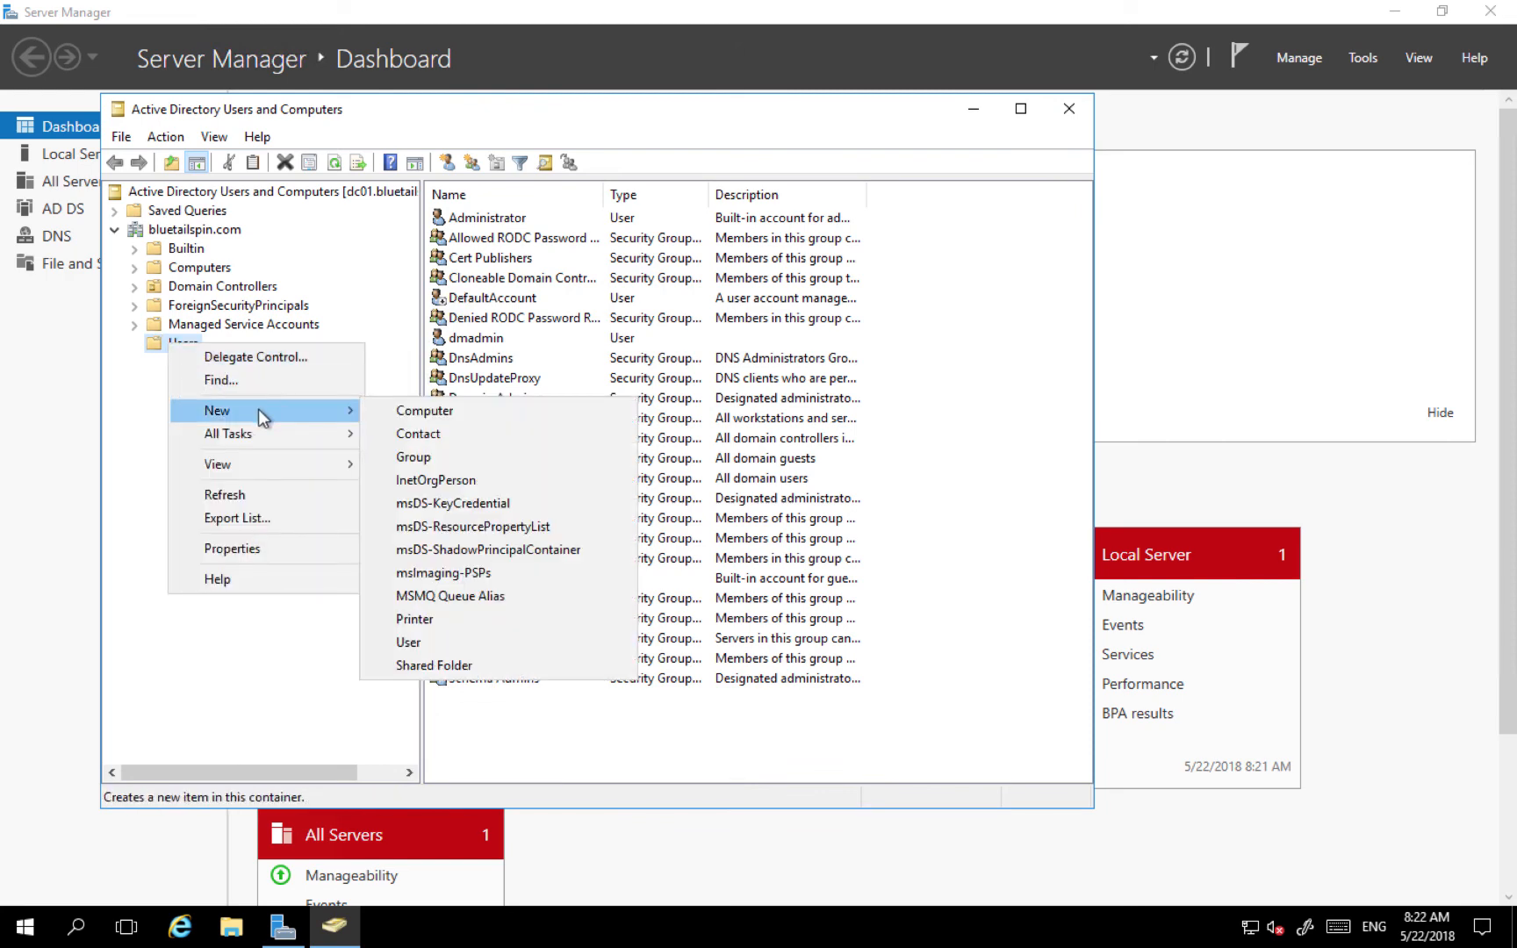
click(450, 641)
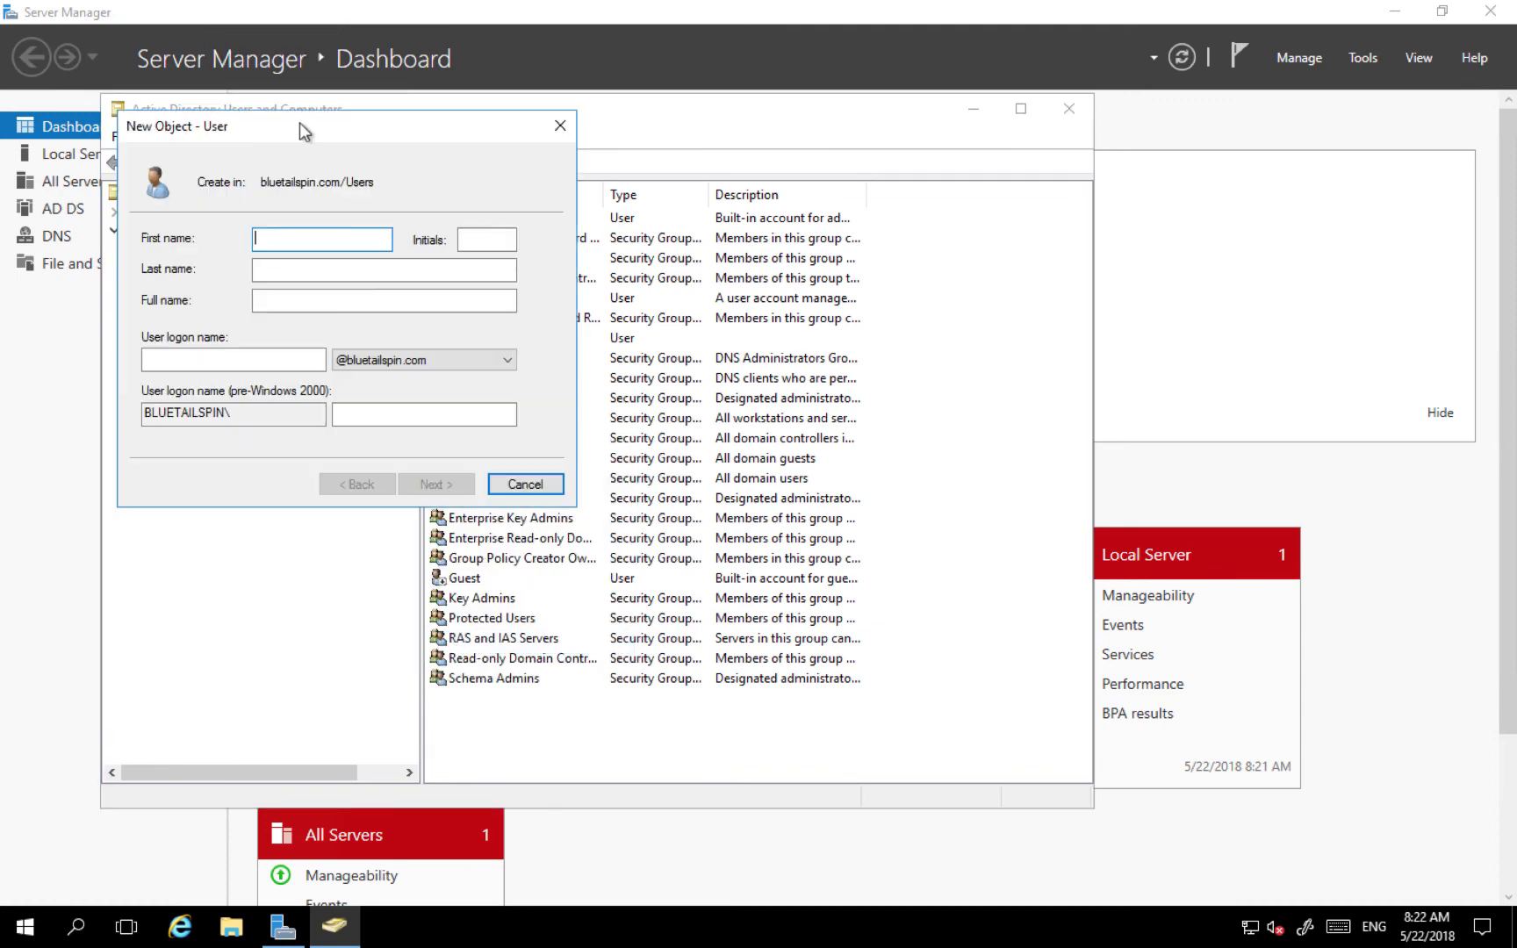
drag(309, 127, 630, 260)
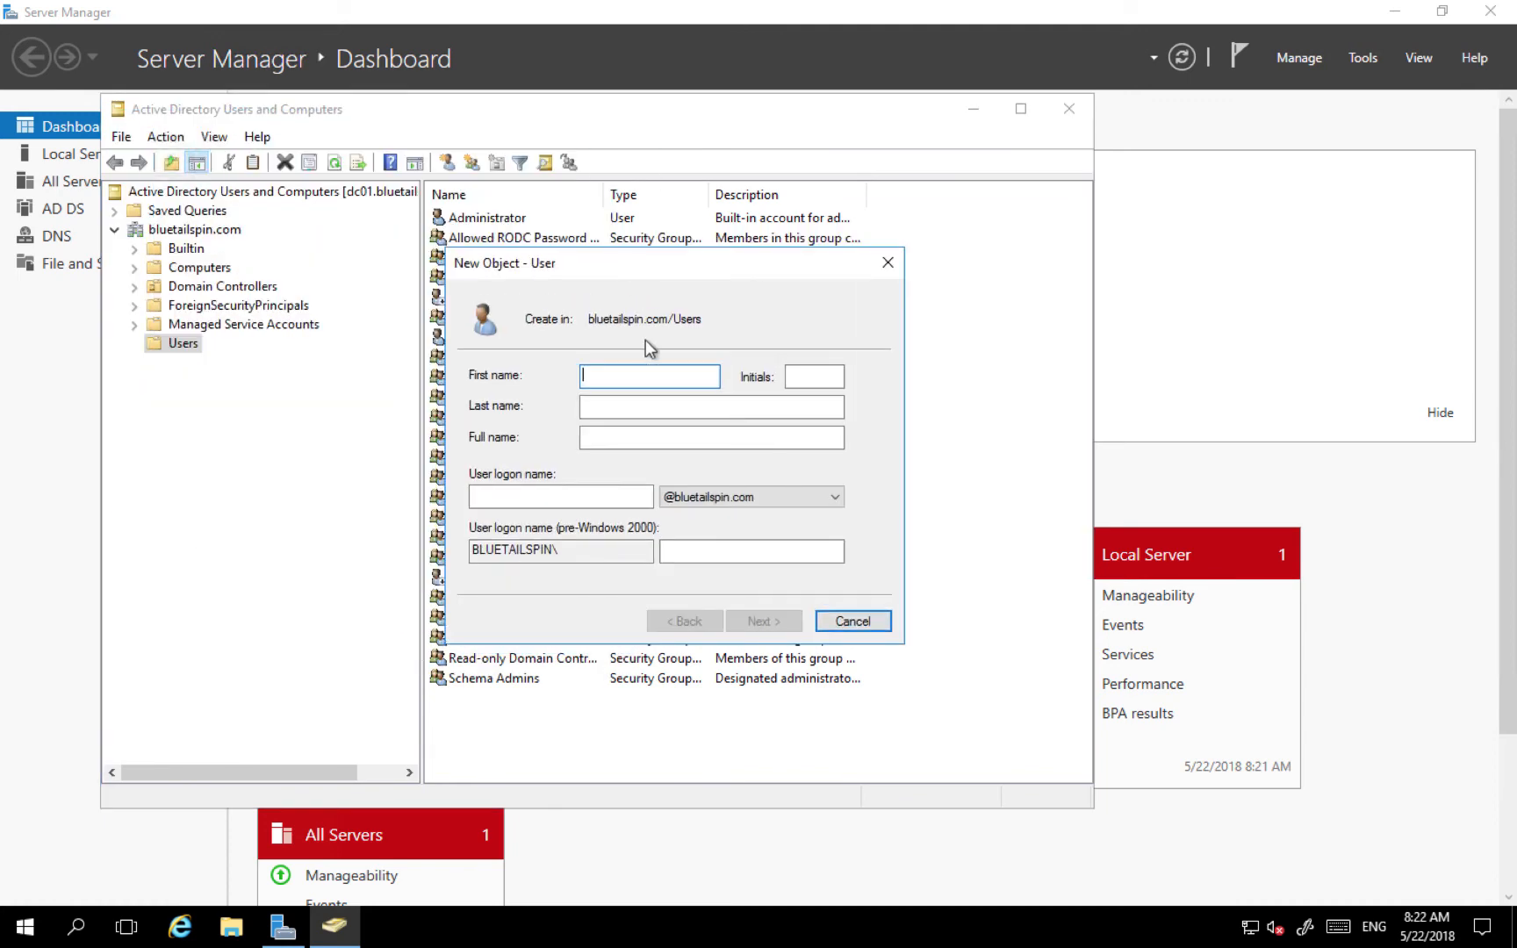
text(Fiona)
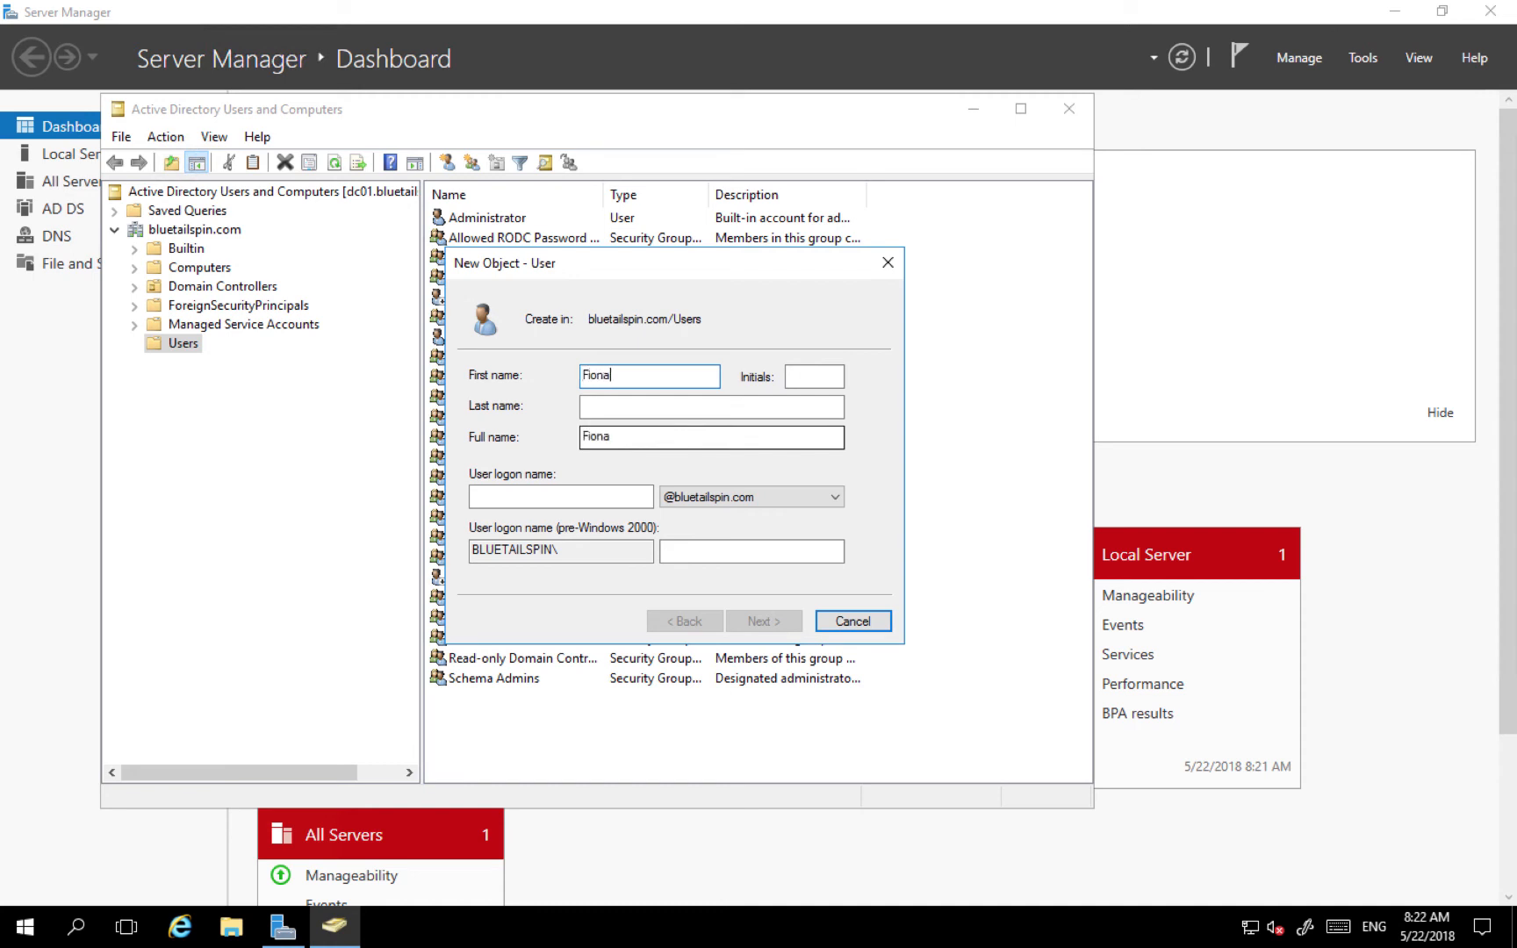
click(597, 497)
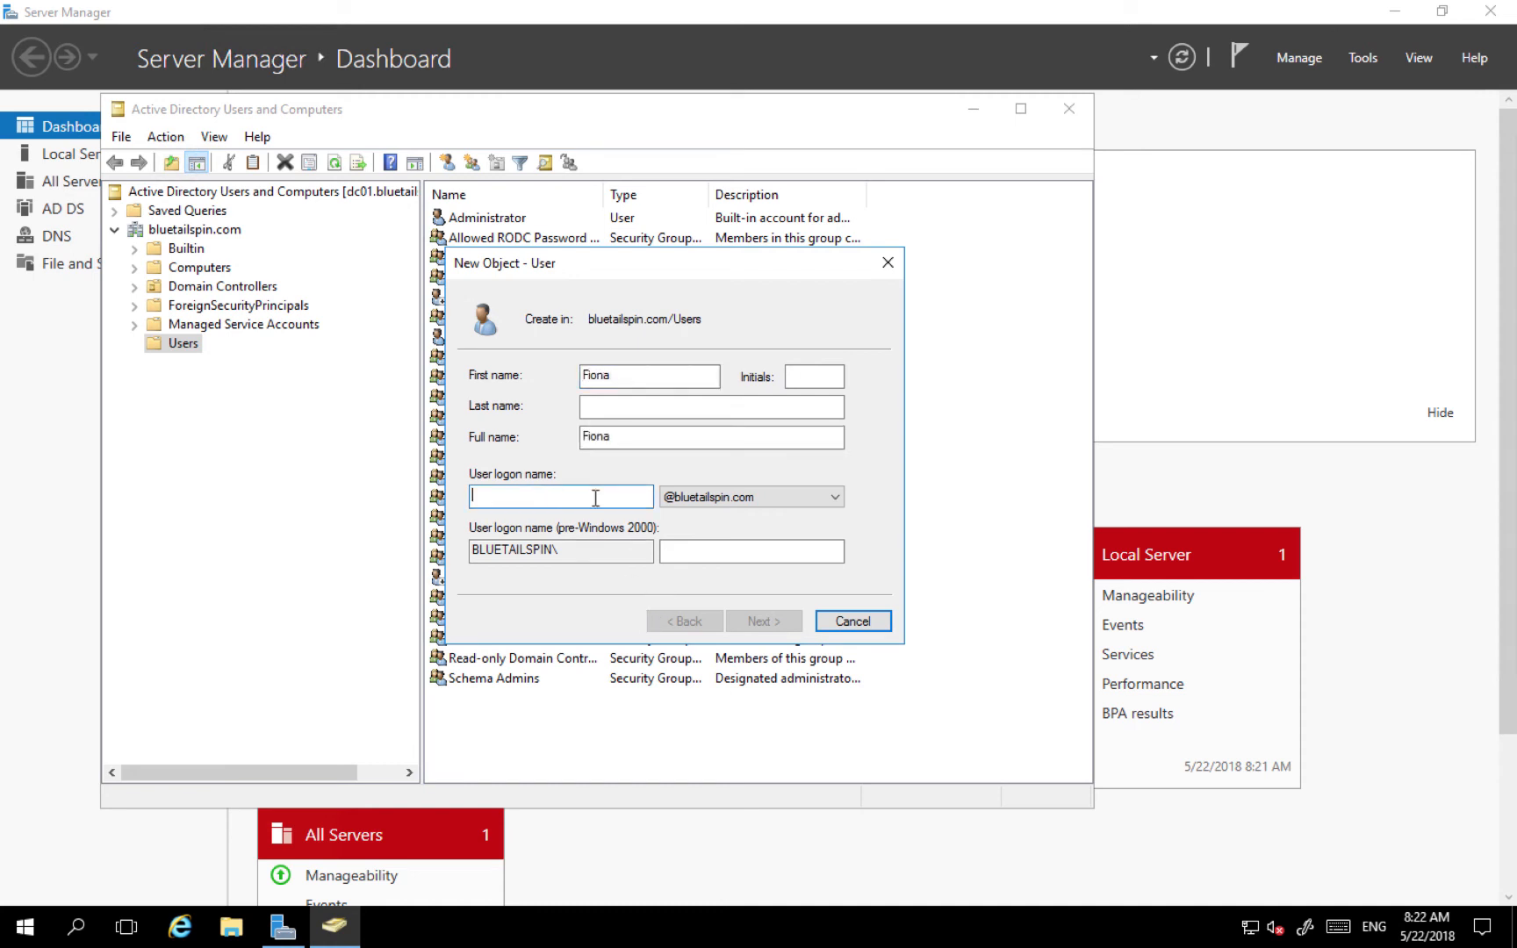
text(Fiona)
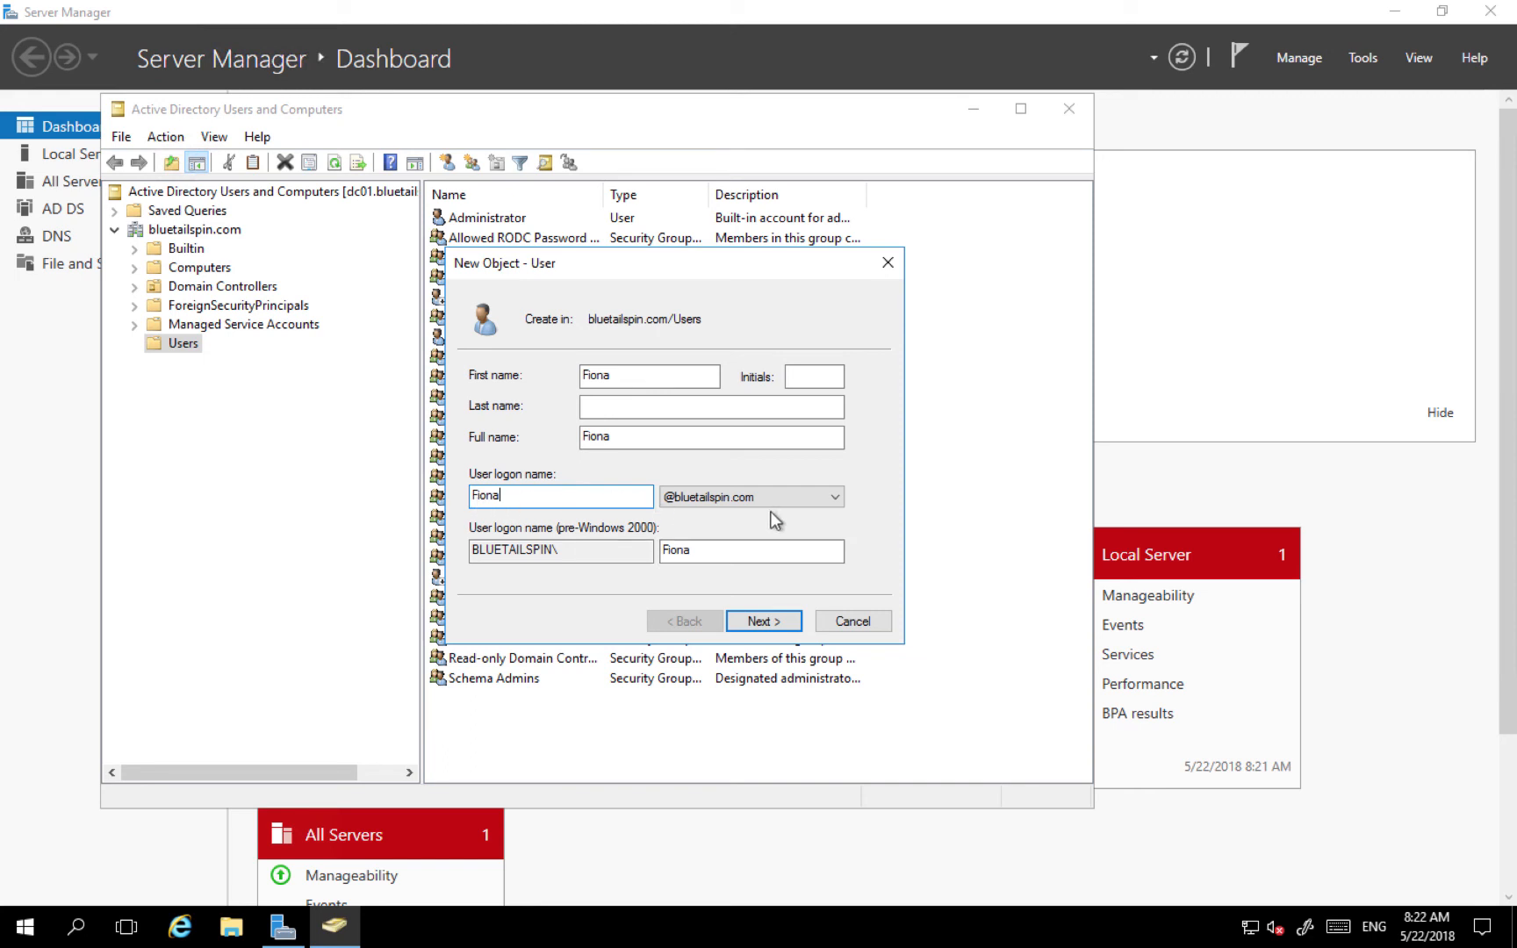
- Set and confirm the user's password, clear 'must change password at next logon', and finish
click(760, 621)
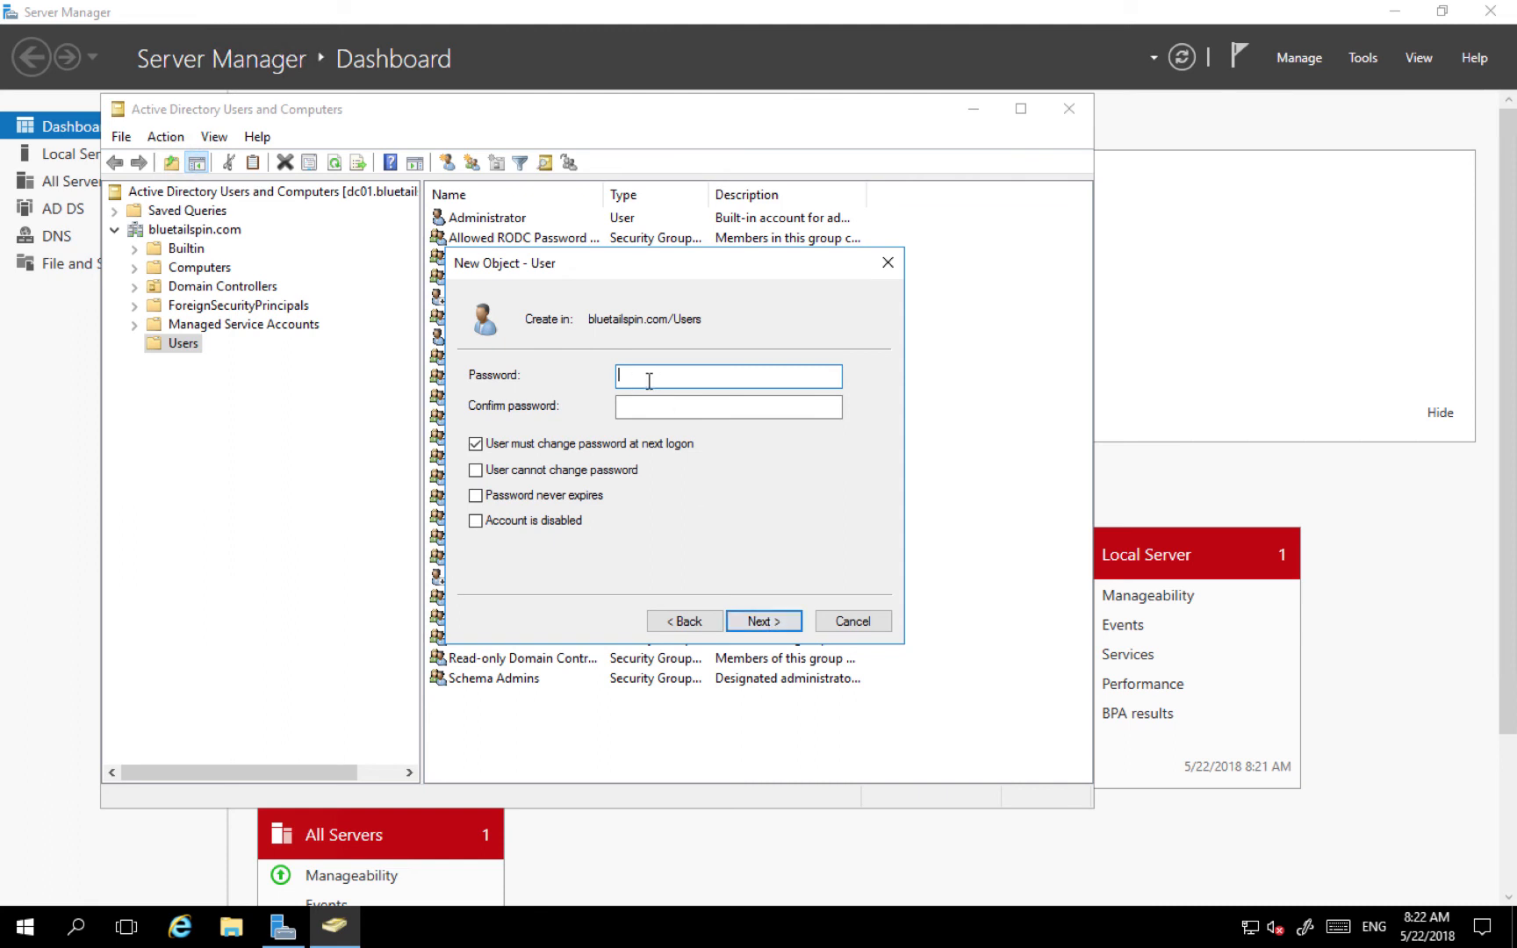
text(Pa$$)
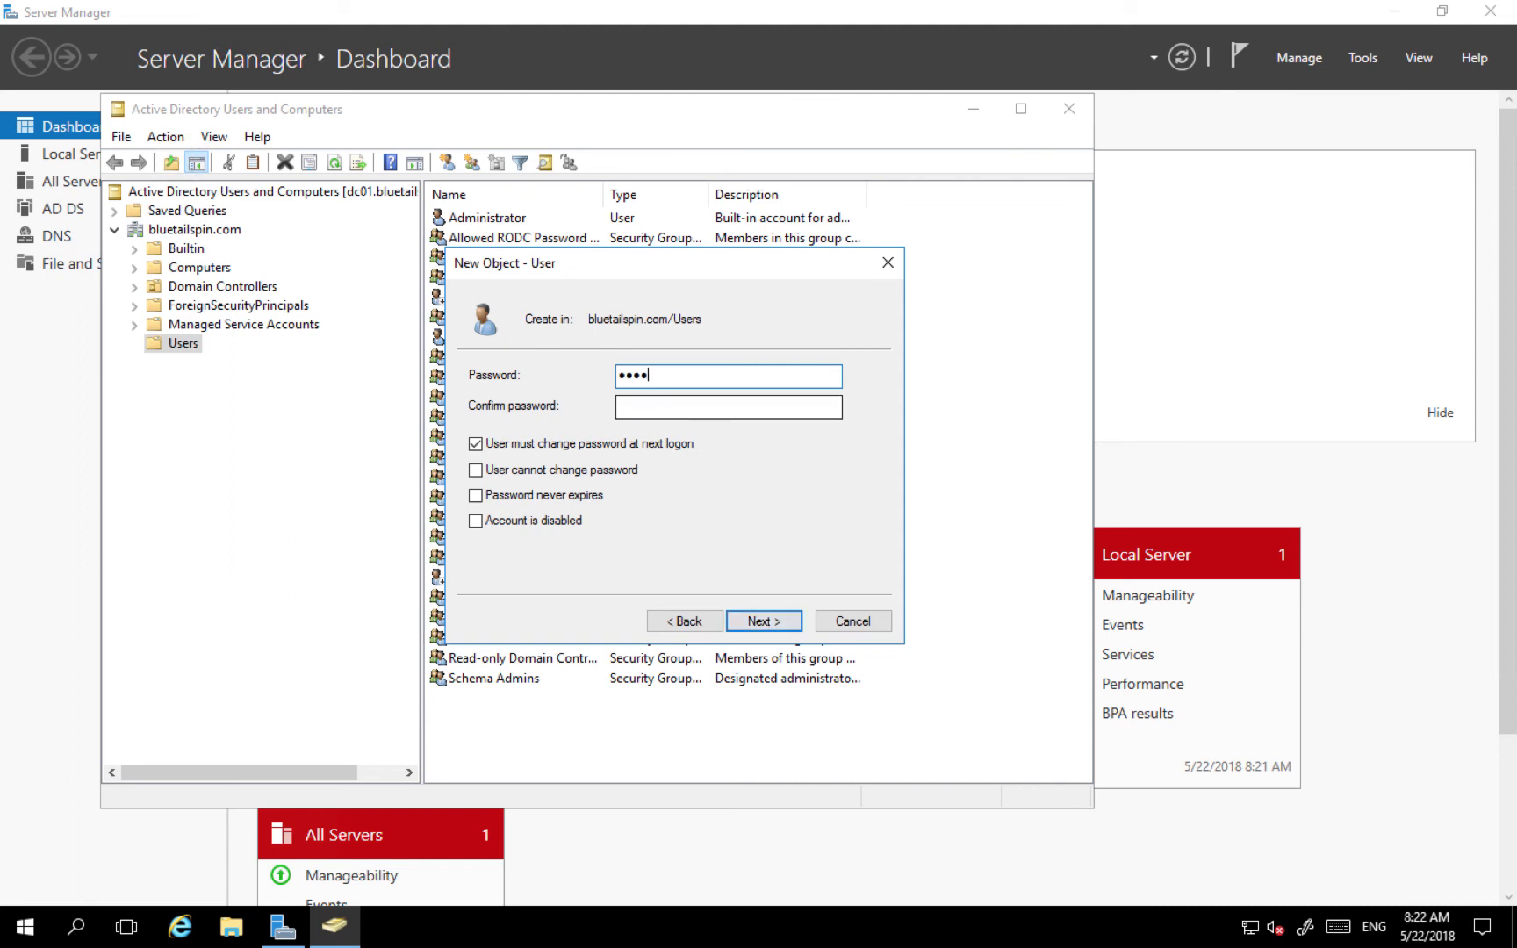
text(w0rdPa$$w0rd)
key(Tab)
text(Pa$$w0)
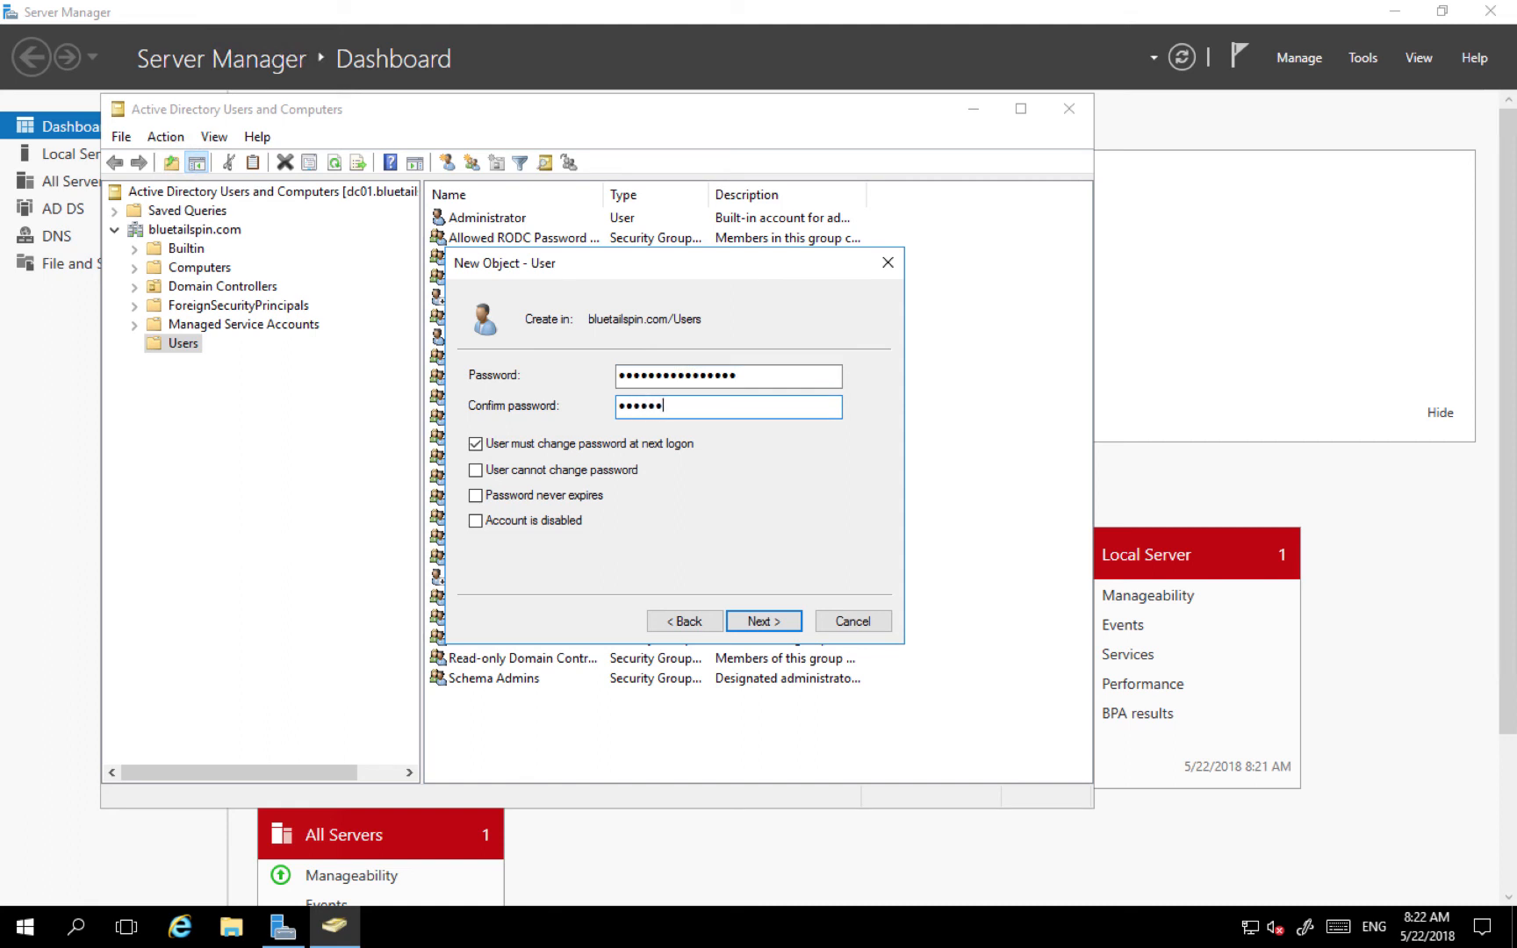
text(rdPa$$w0rd)
click(488, 446)
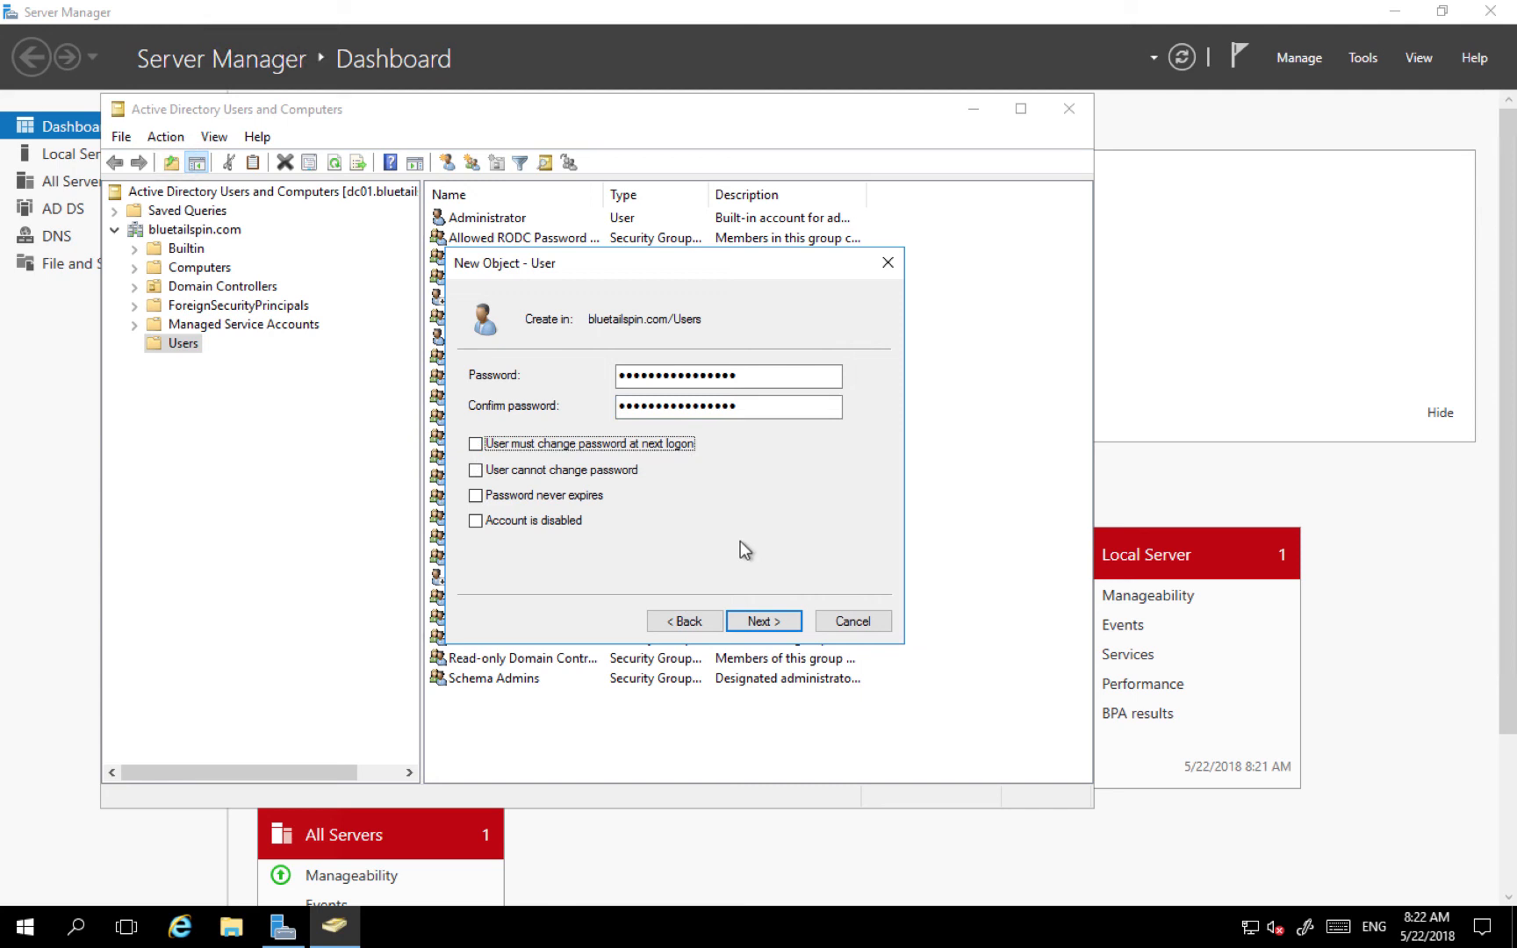
click(768, 620)
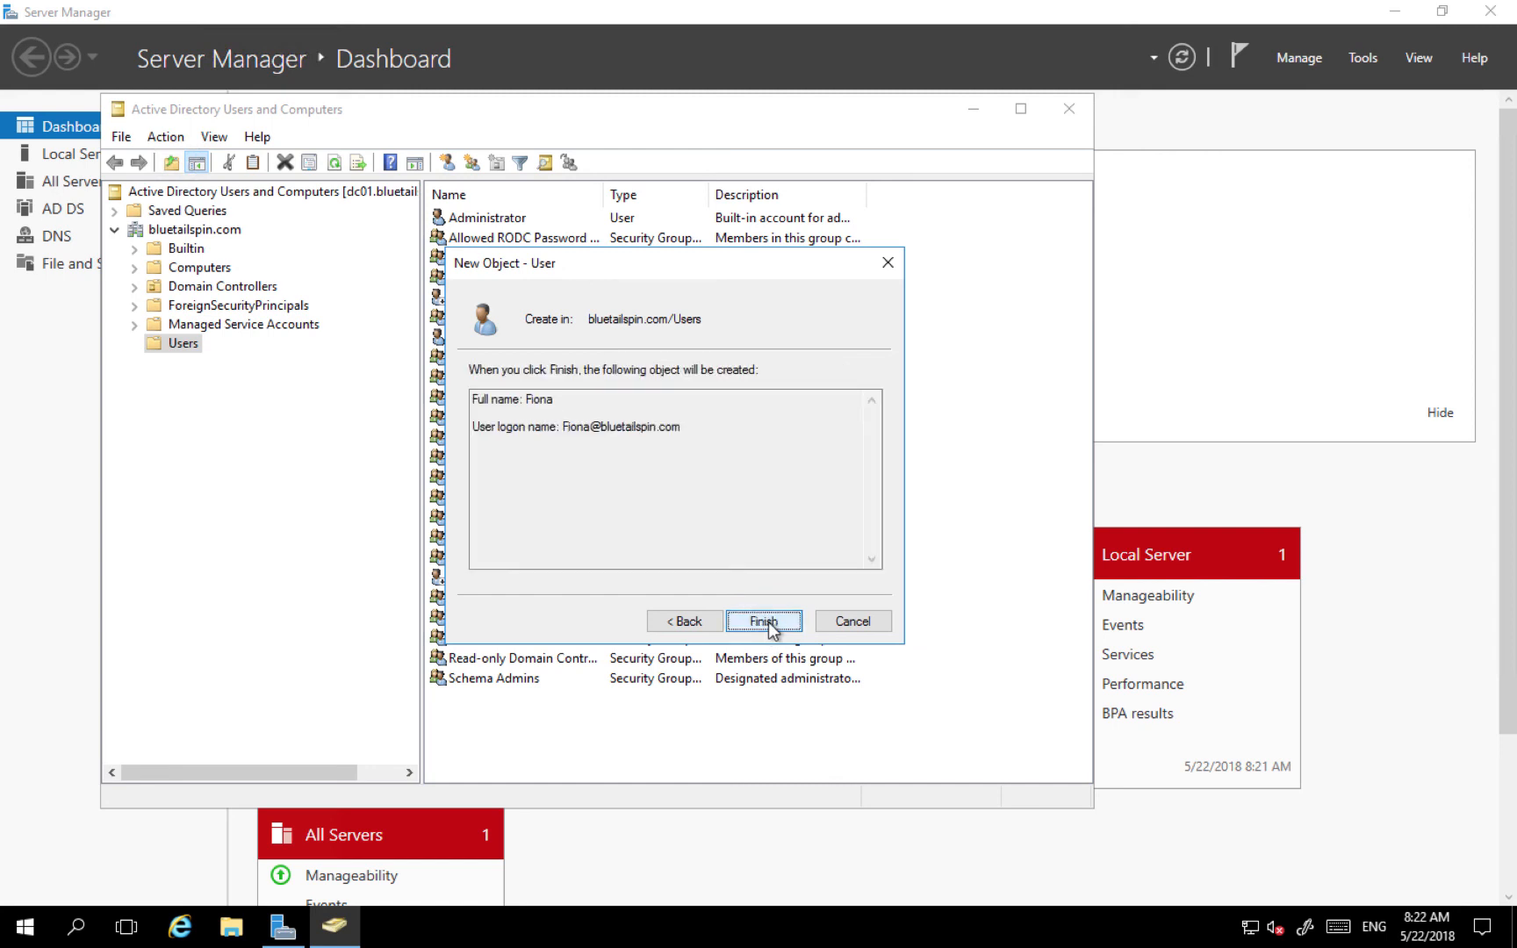
click(768, 621)
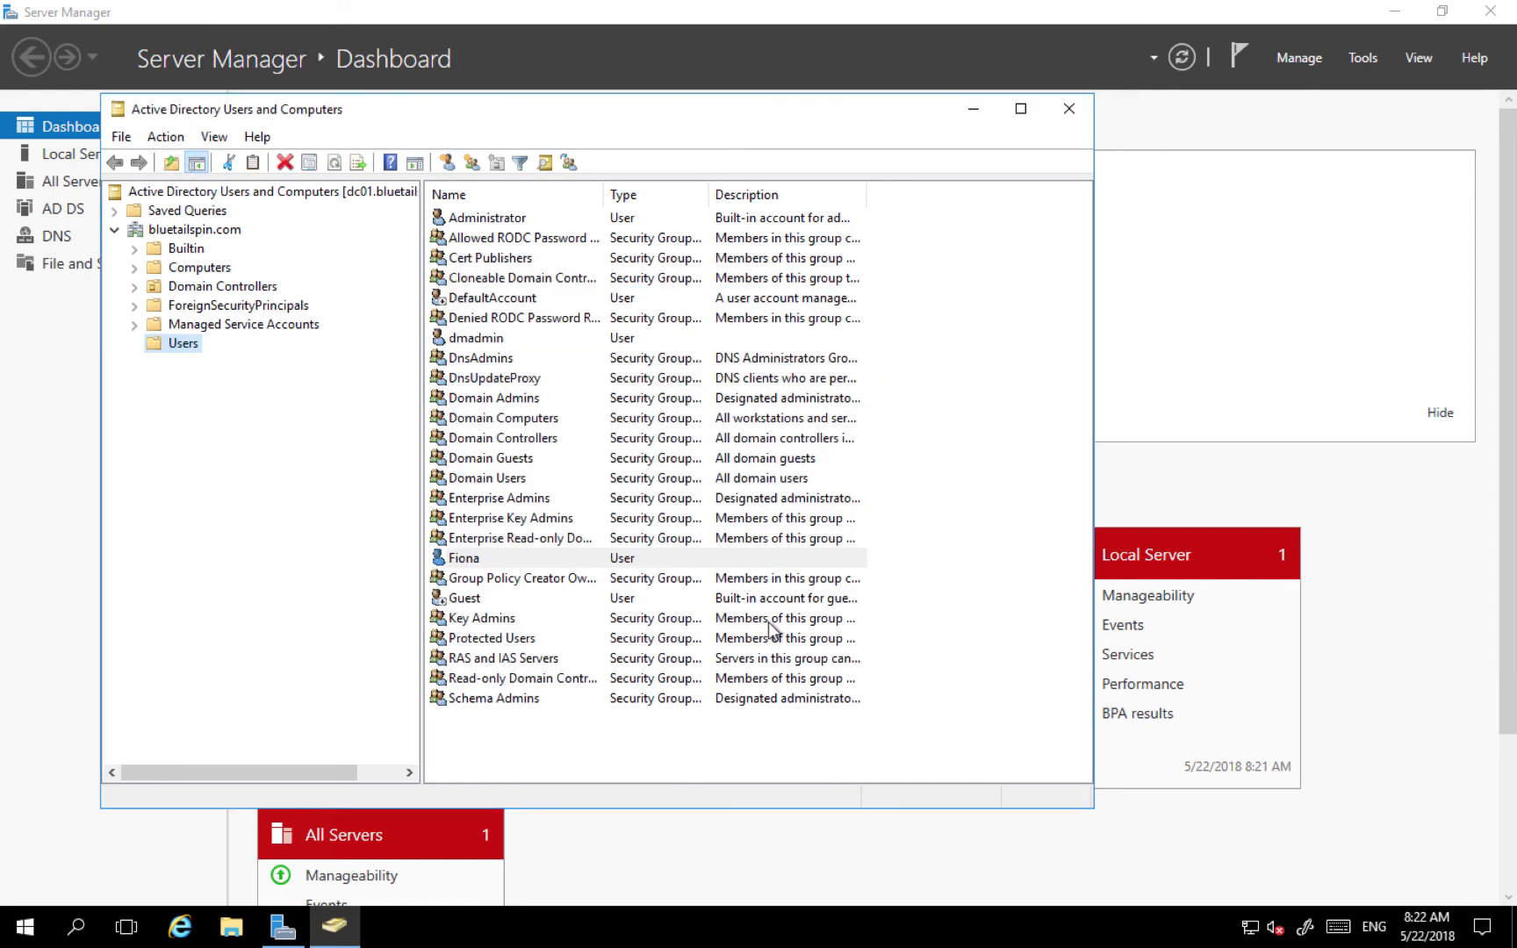
- Confirm the new user's Member Of list shows only Domain Users, then return to the Mac desktop
double_click(464, 559)
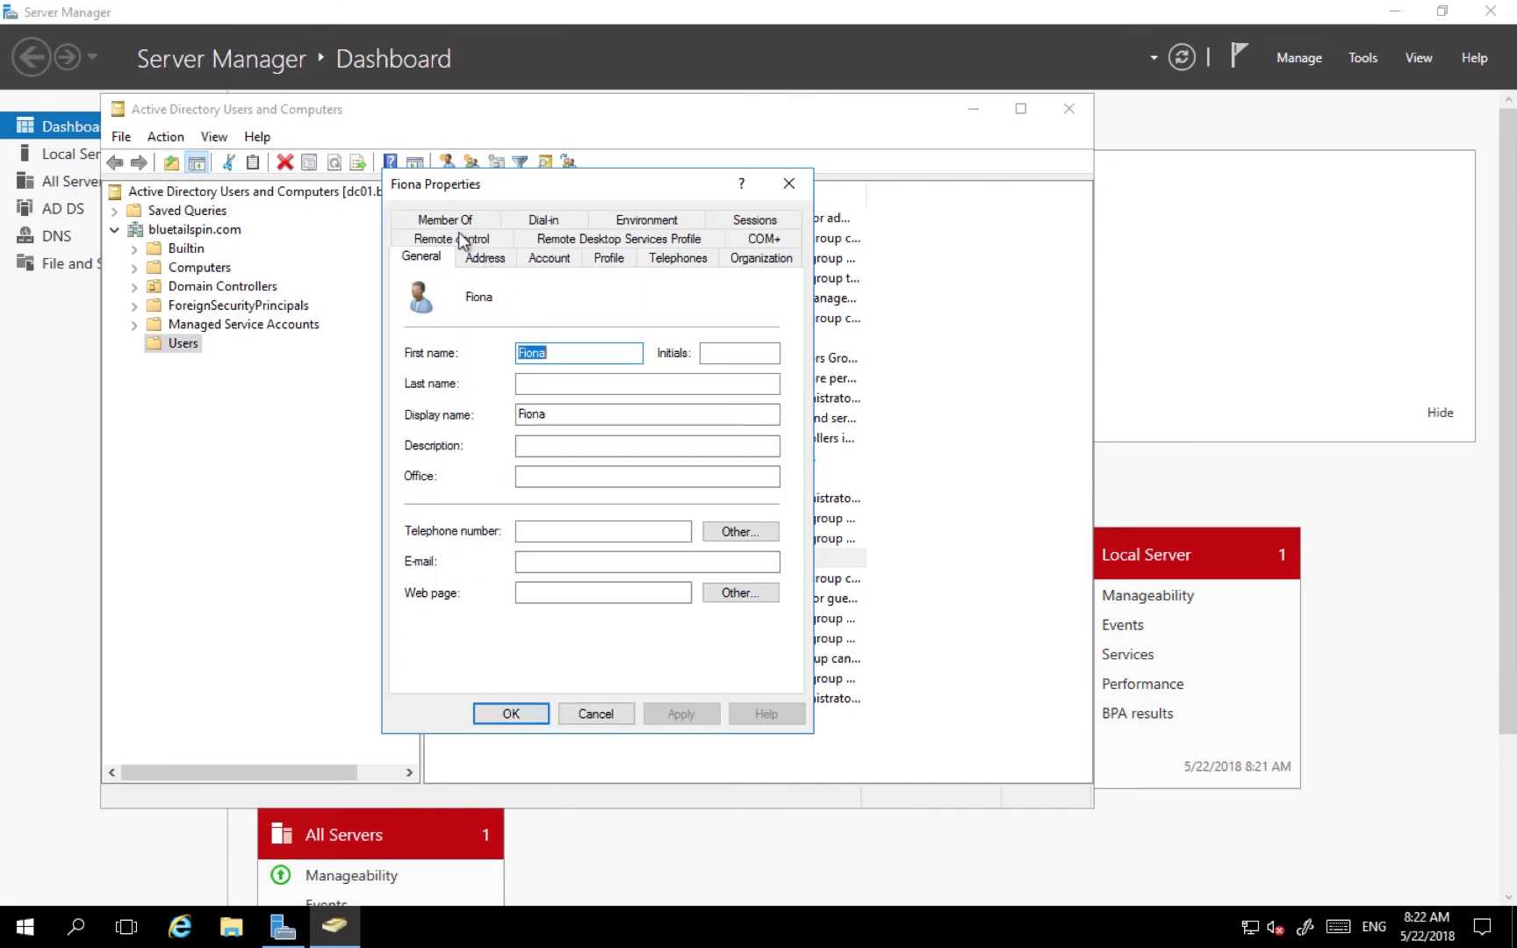
click(447, 222)
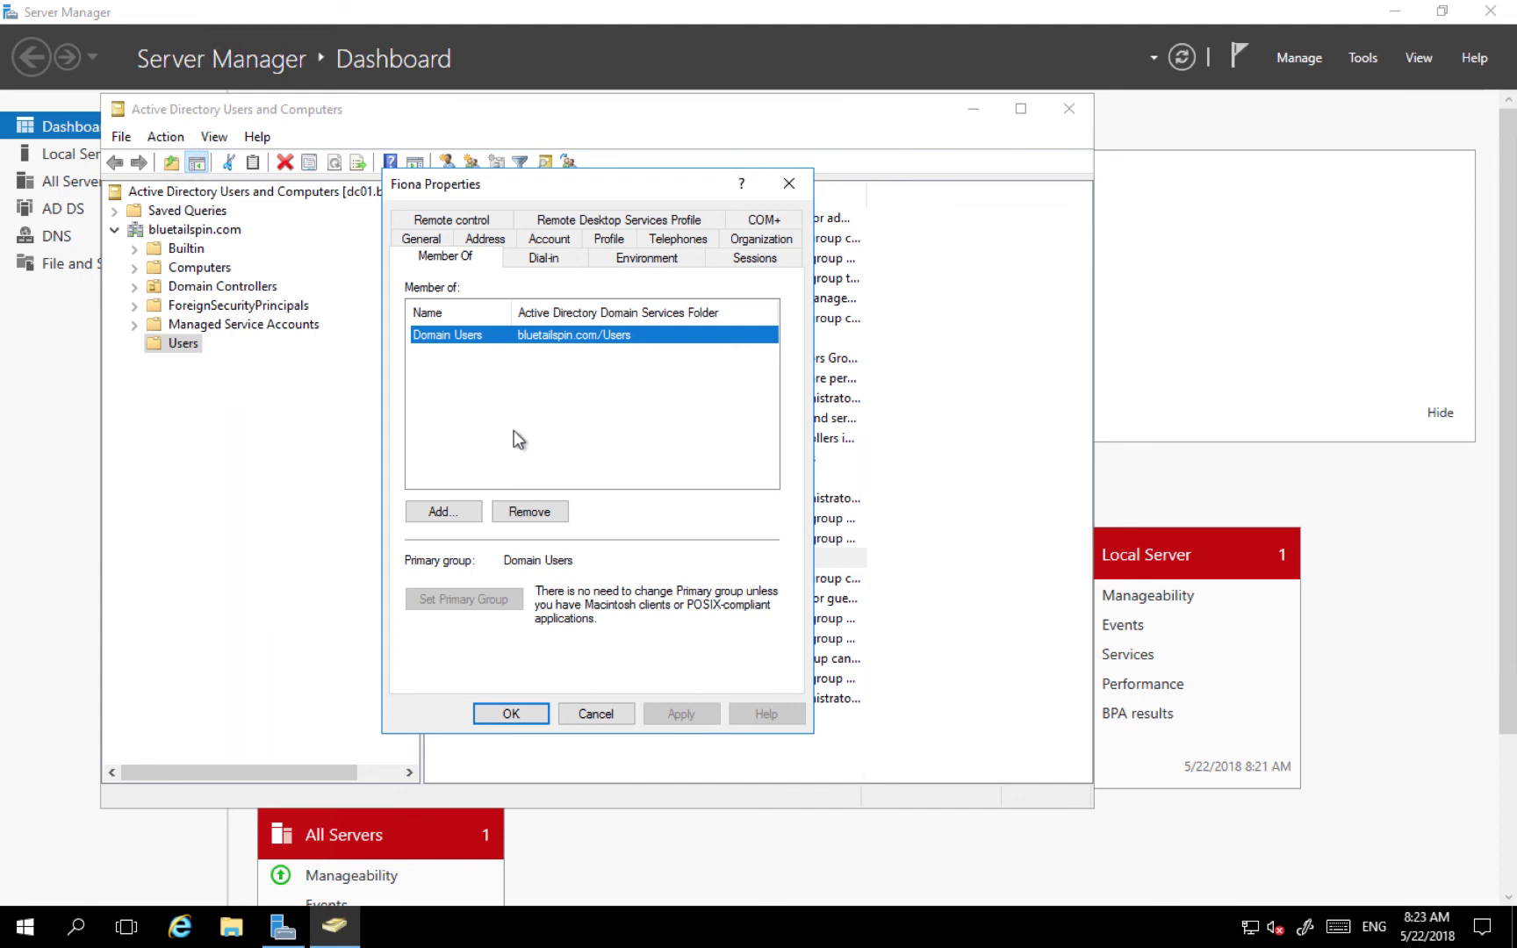
click(529, 719)
key(ctrl+Left)
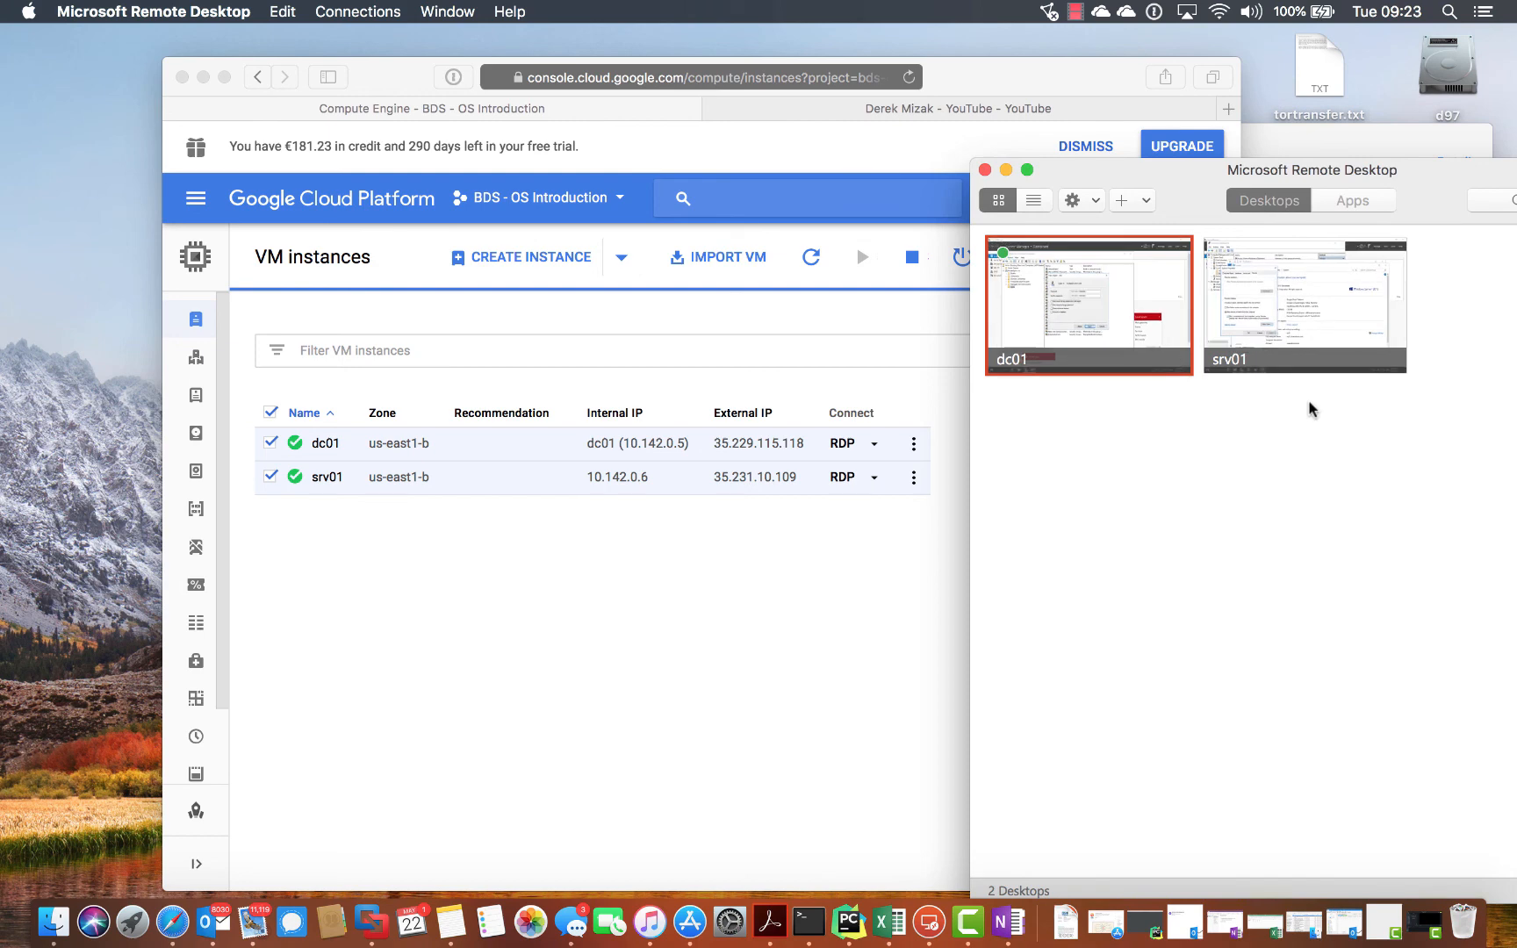
- Connect to srv01 with the new bluetailspin domain user's name and password, accepting the certificate warning
double_click(1306, 316)
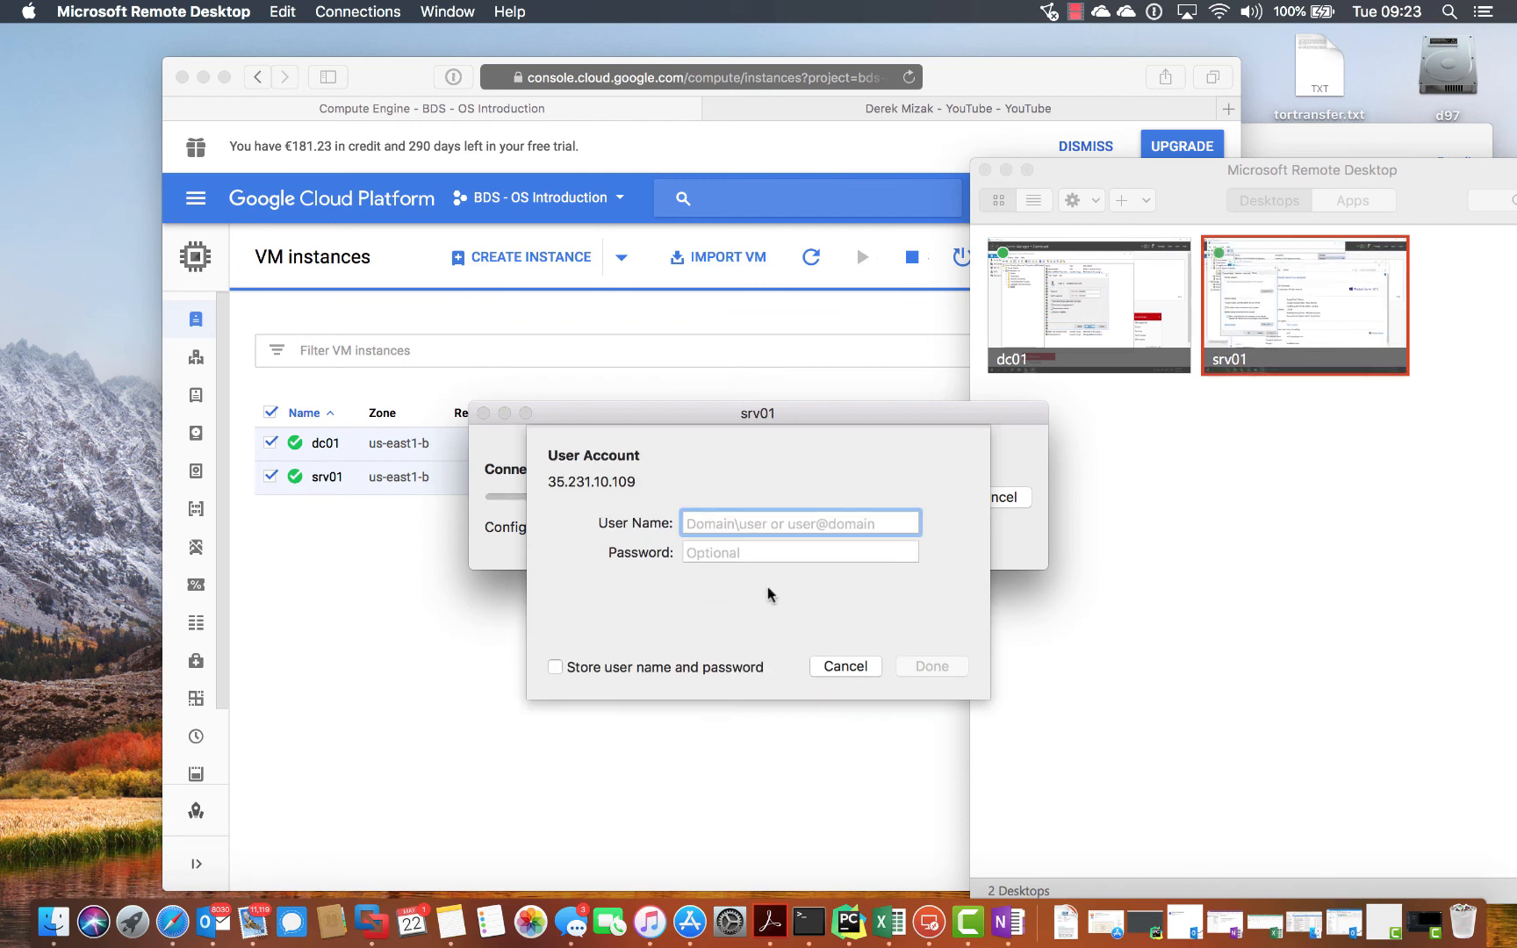
text(blue)
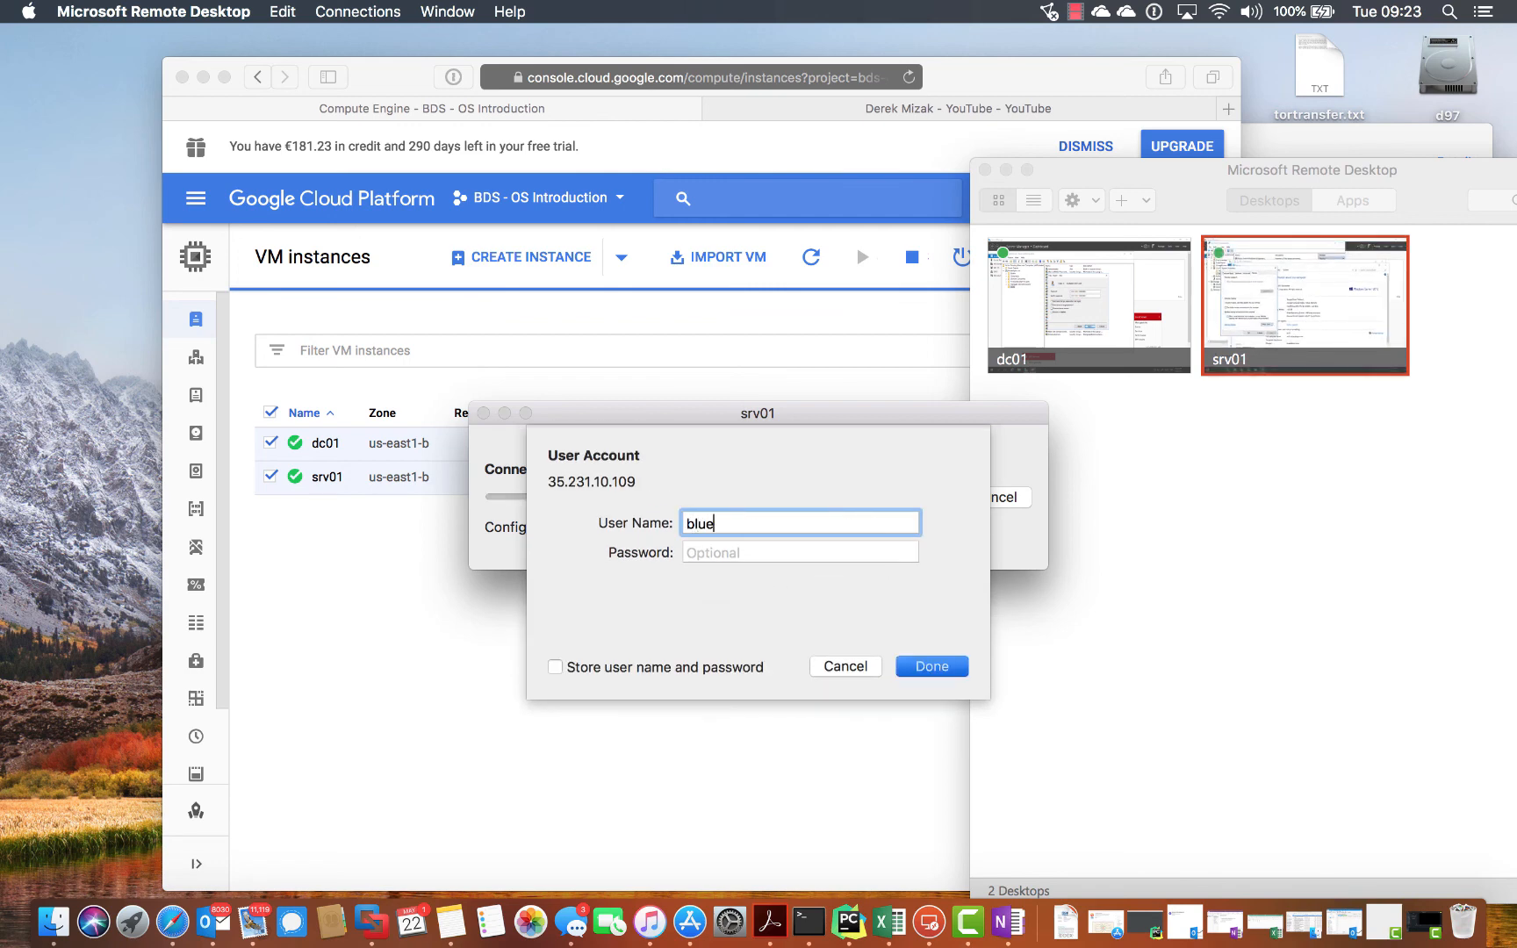
text(tailspin\fiona)
key(Tab)
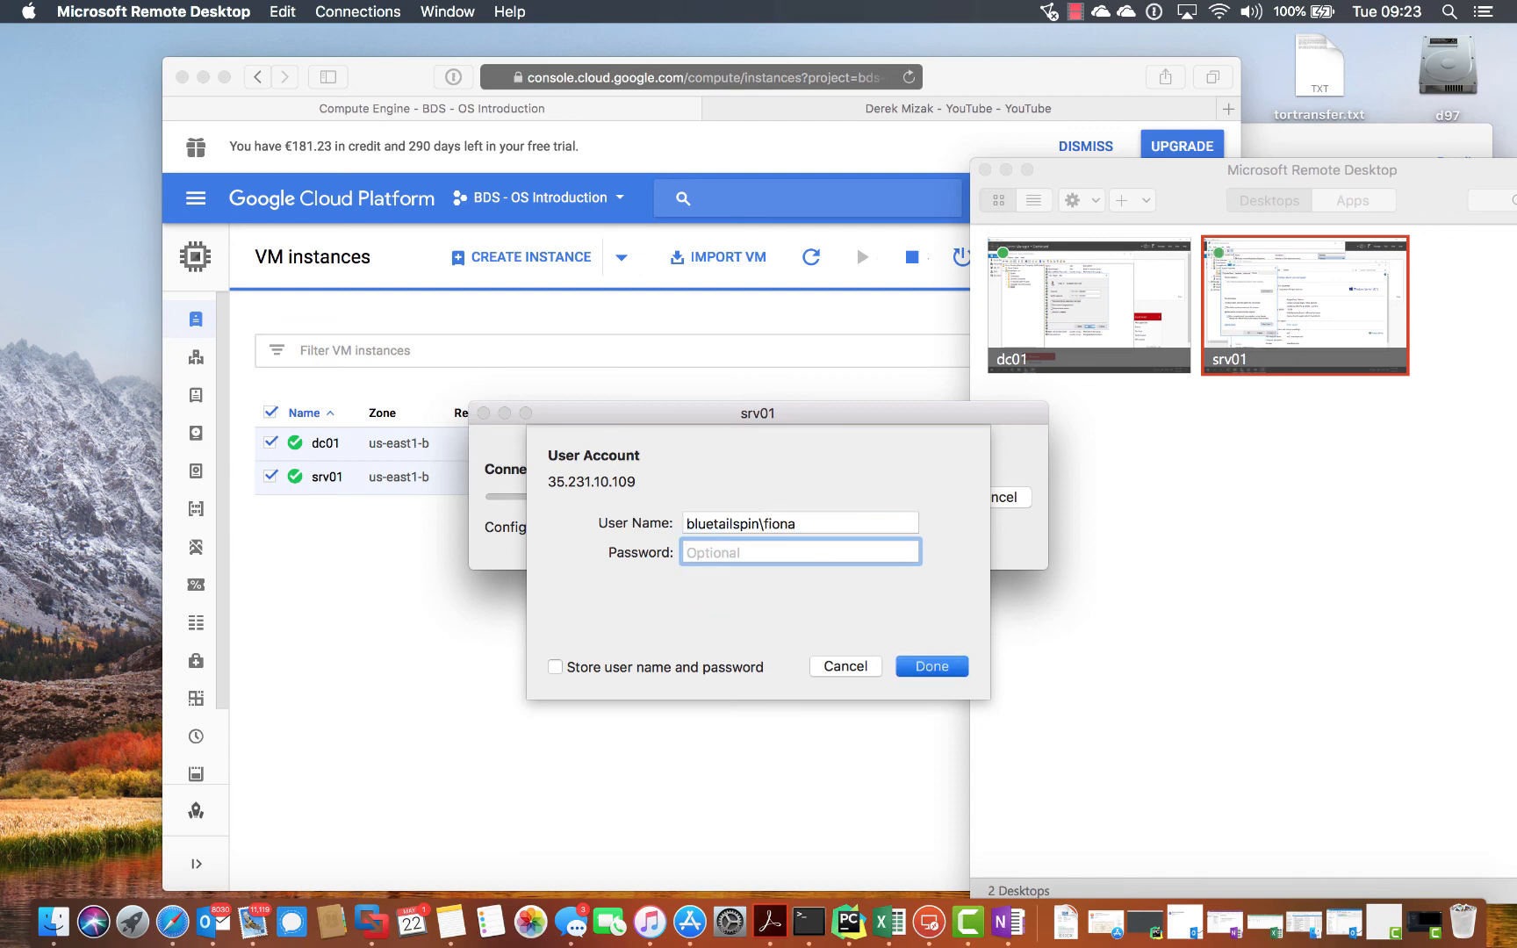
text(****************)
key(Return)
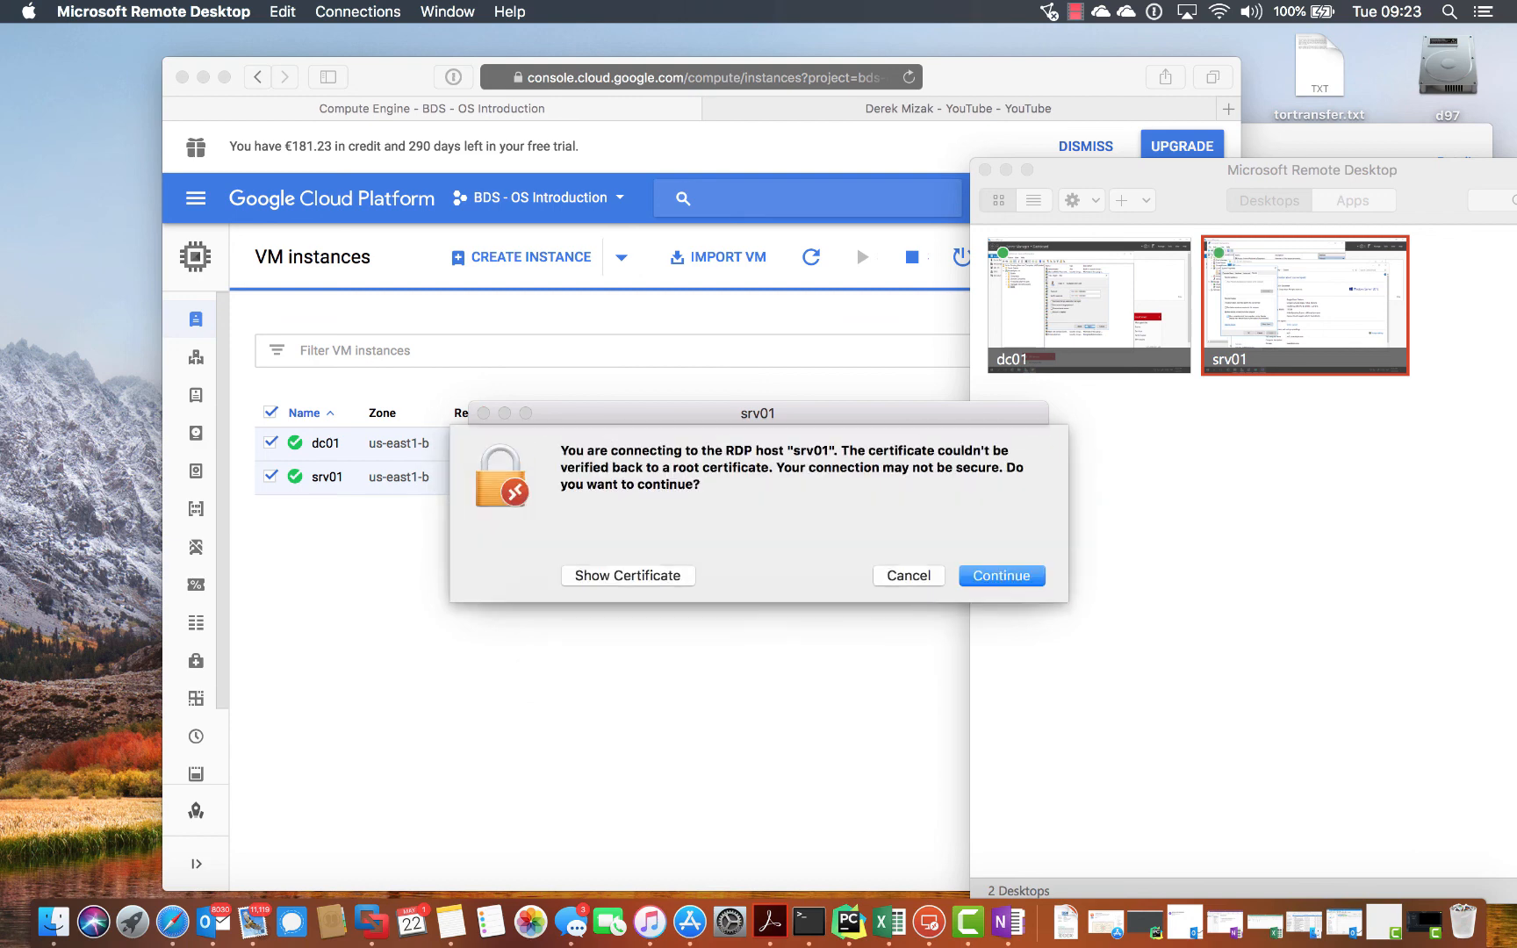
click(996, 575)
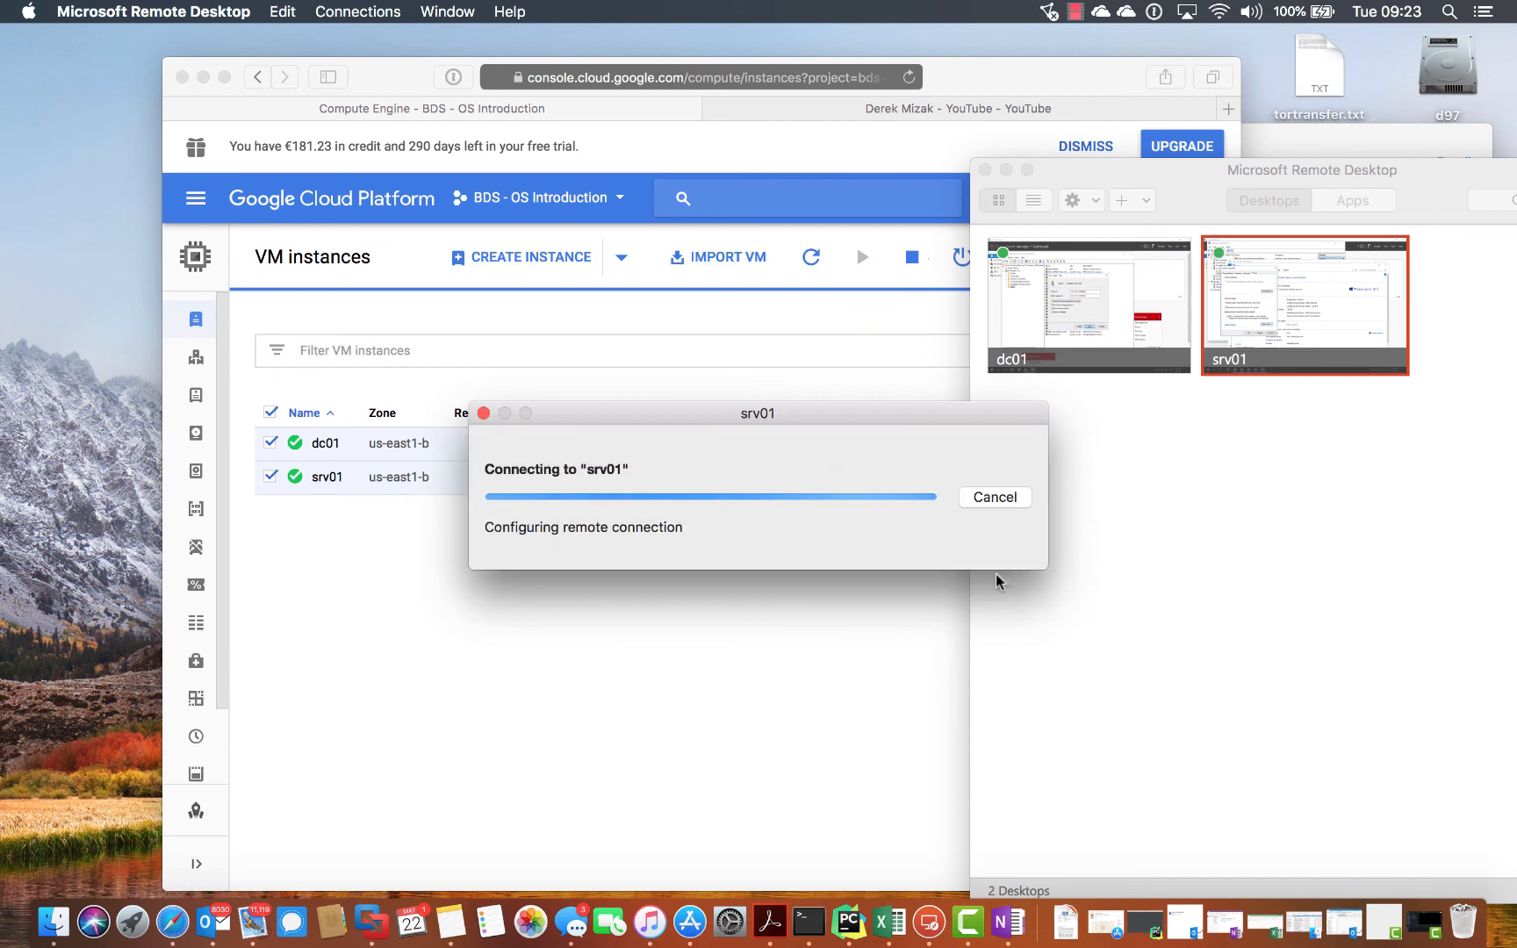